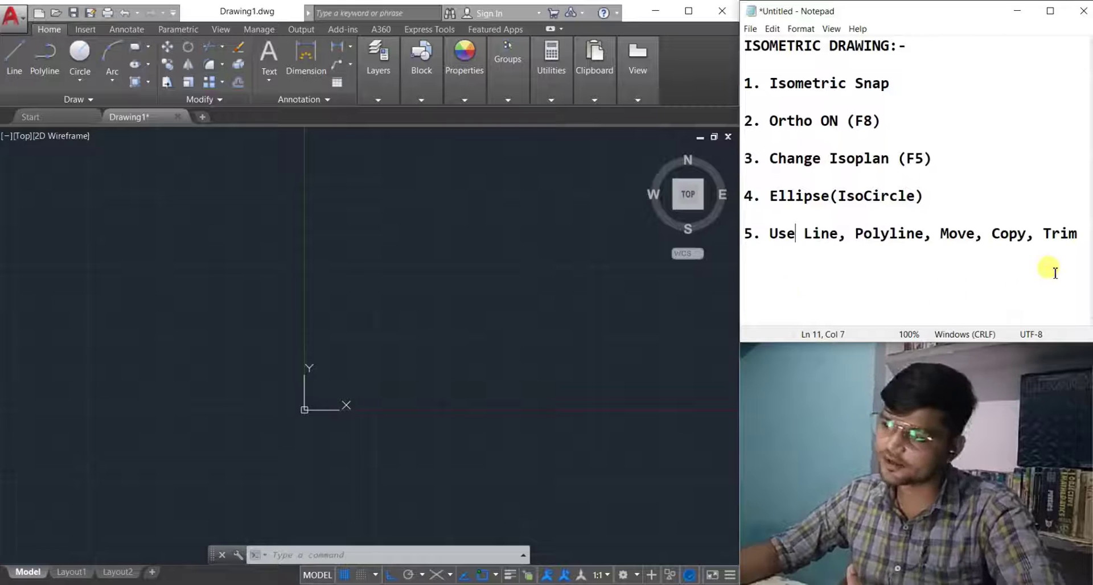
Review the five isometric drawing notes: Isometric Snap, Ortho, isoplane switching, Ellipse (IsoCircle), and the Line, Polyline, Move, Copy and Trim commands.
drag(1087, 245, 743, 65)
click(938, 124)
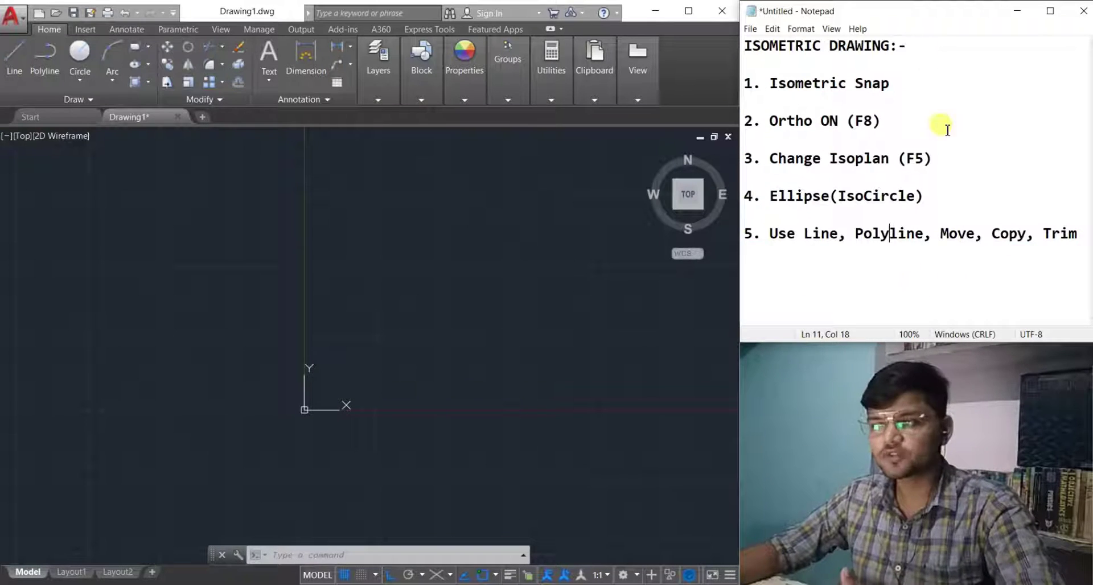
drag(750, 58, 833, 52)
click(957, 68)
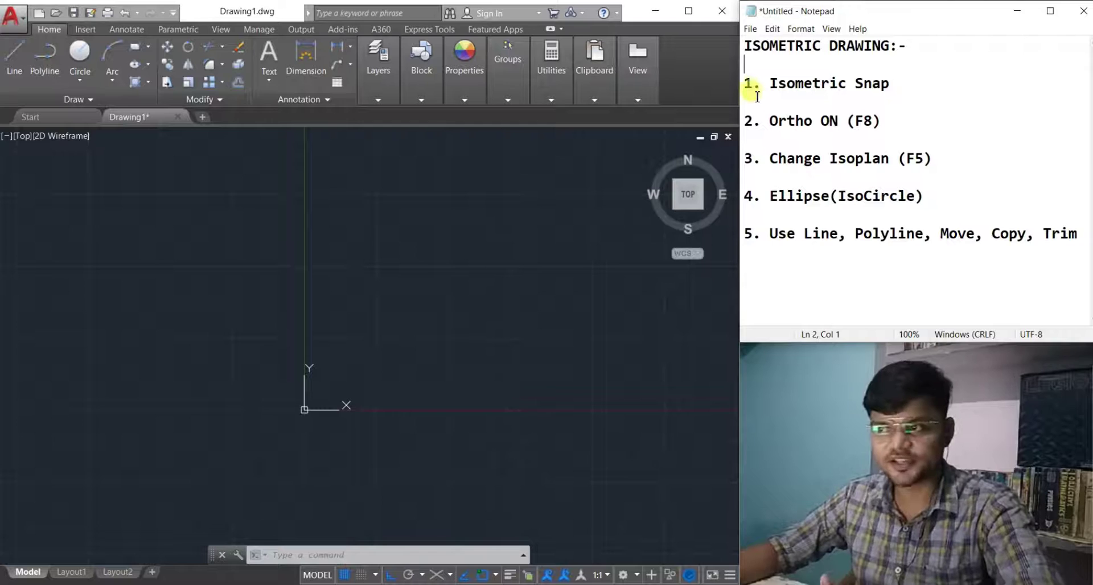
drag(900, 91, 777, 85)
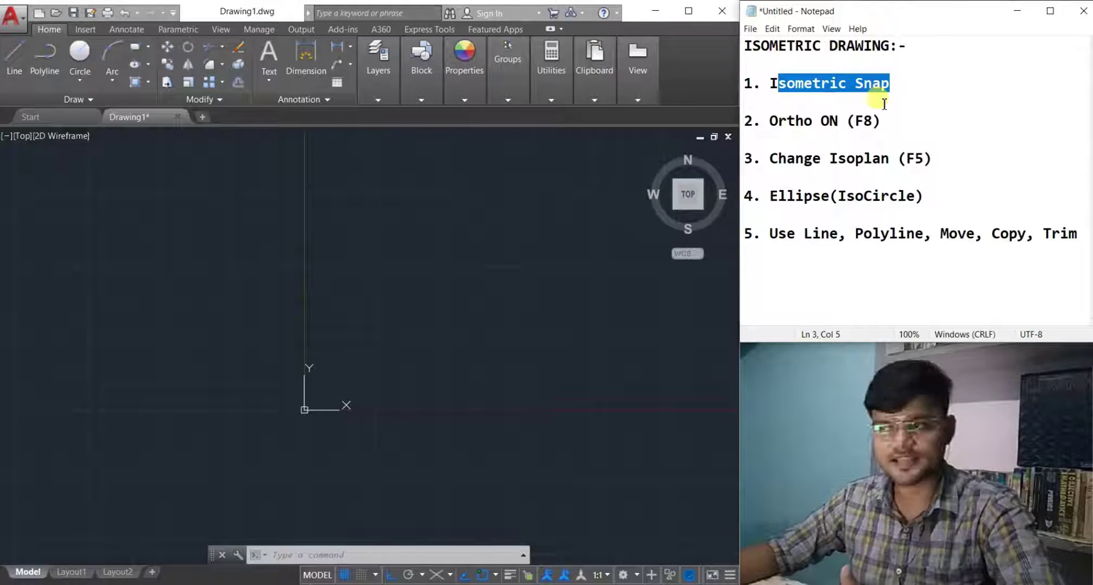
drag(882, 121, 785, 128)
click(815, 144)
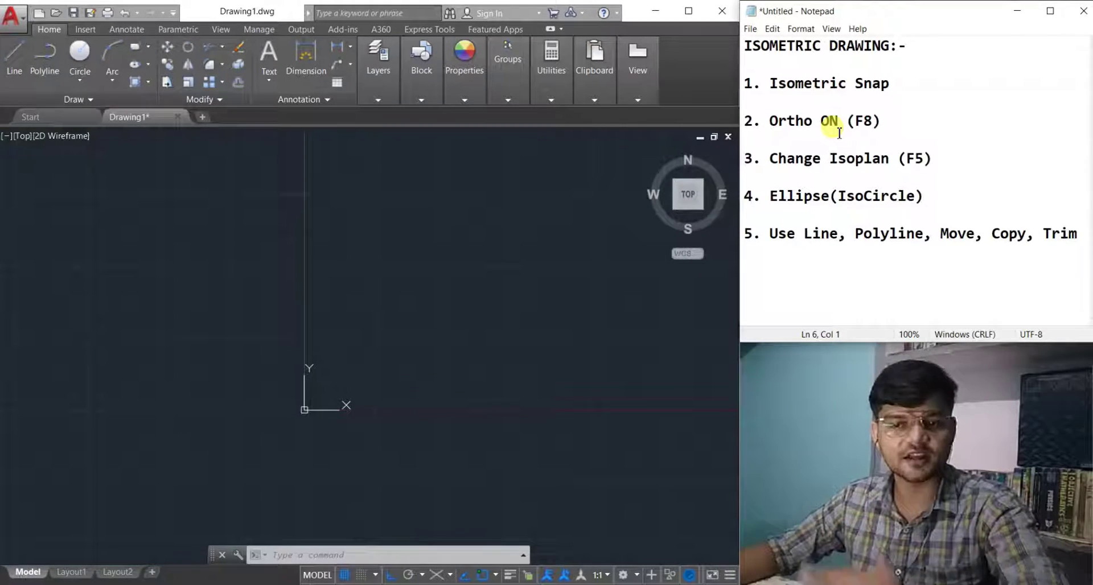
drag(935, 170, 788, 168)
click(823, 184)
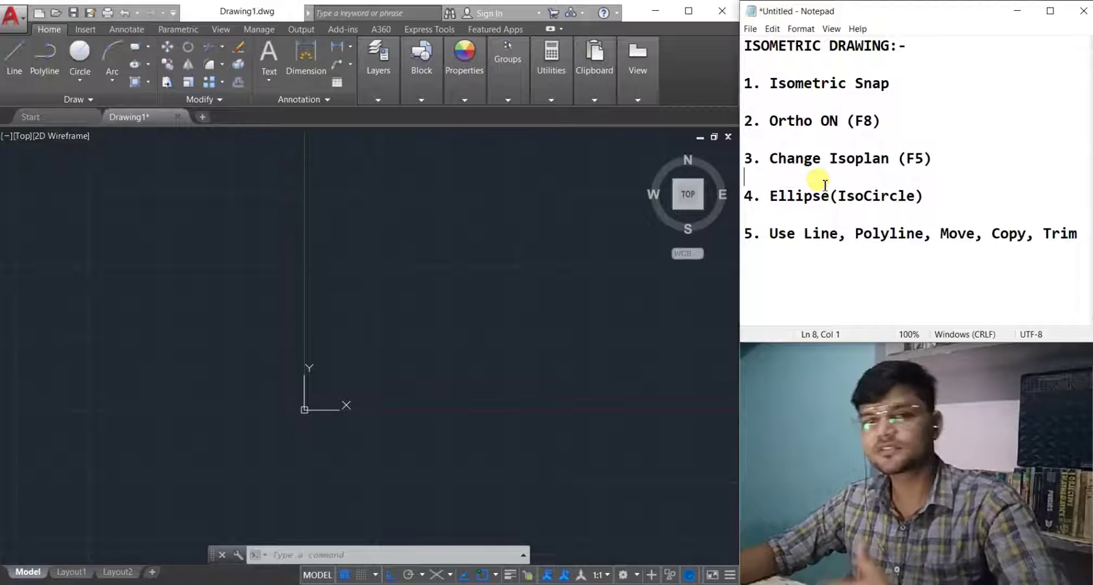
drag(900, 160, 856, 159)
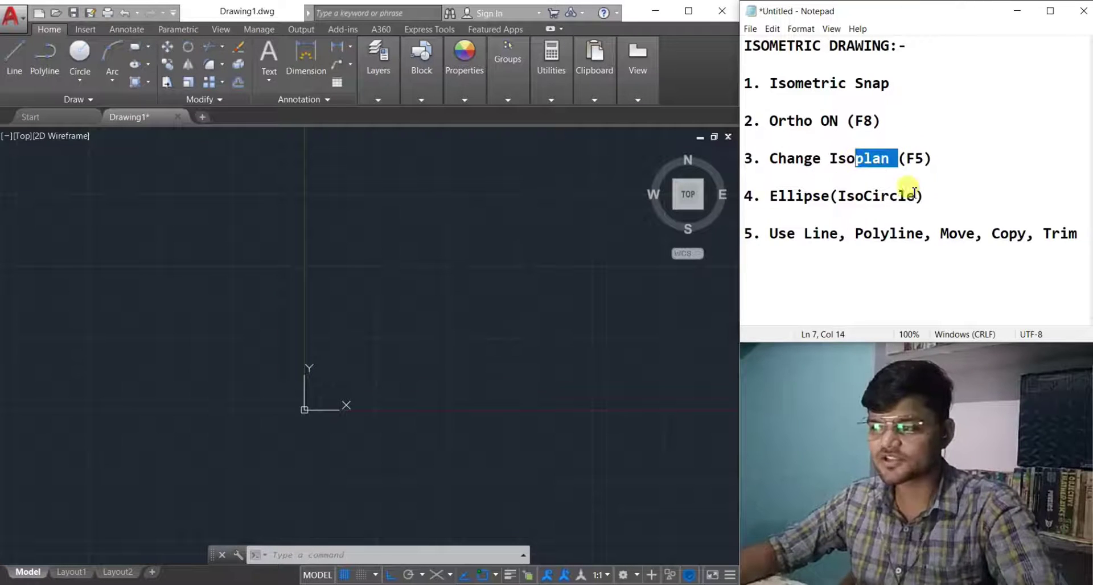
drag(925, 197, 766, 199)
click(836, 214)
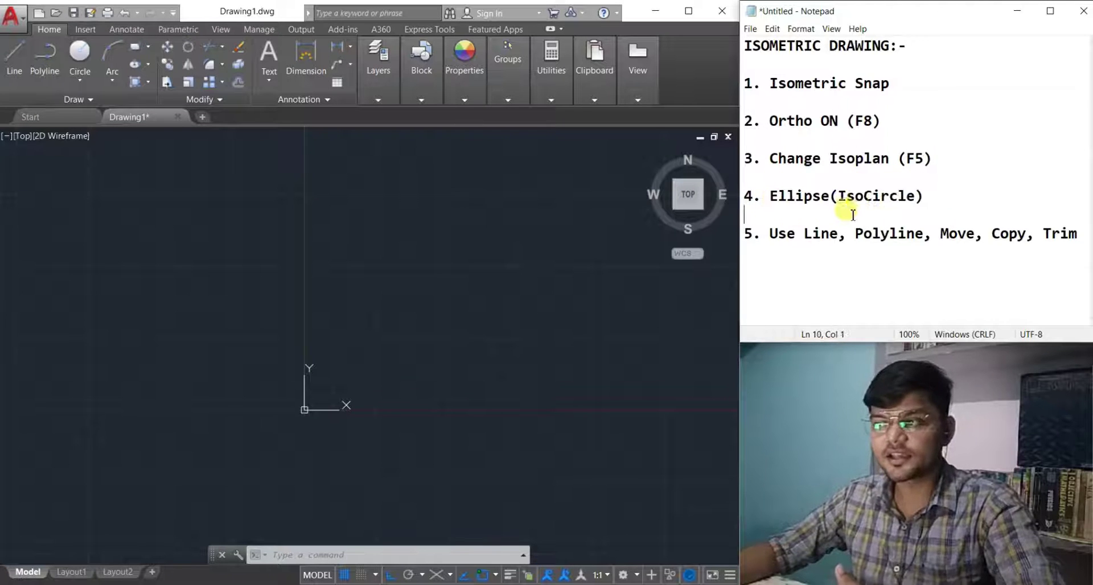
drag(915, 196, 838, 198)
click(874, 215)
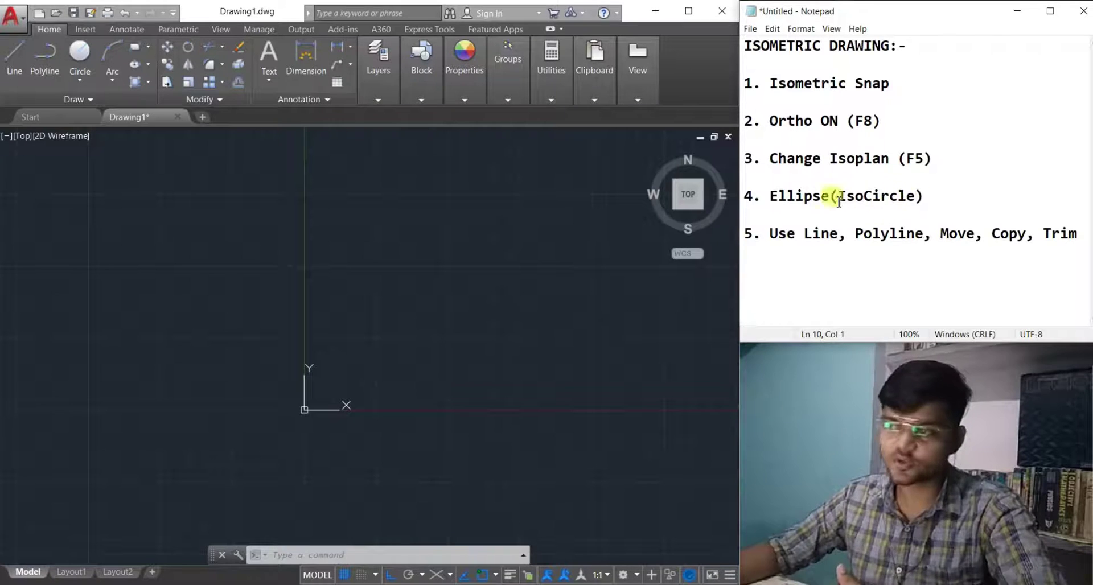
drag(963, 199, 840, 196)
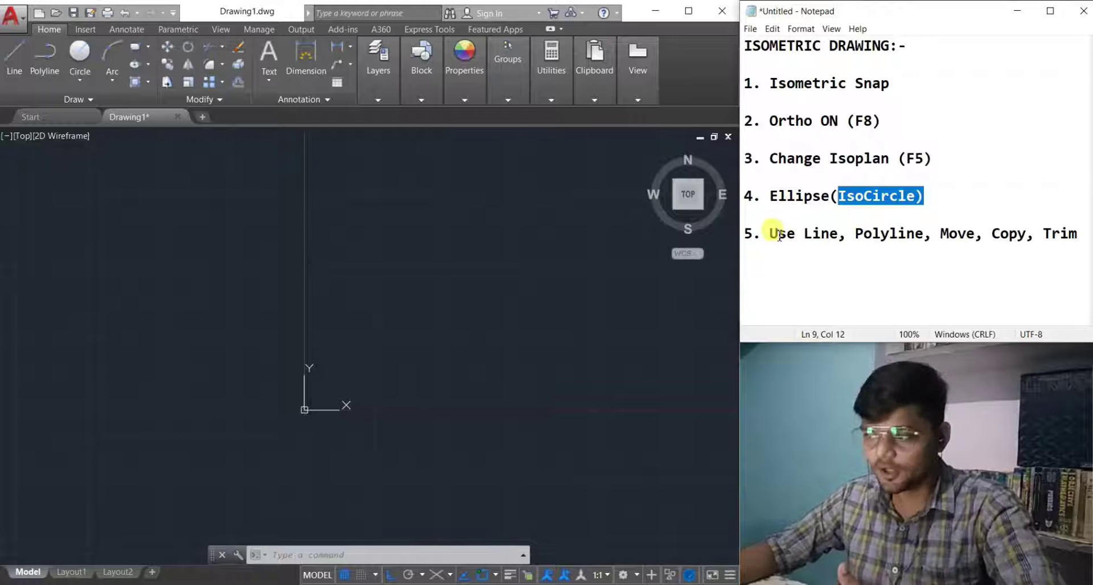
drag(804, 236, 967, 236)
drag(1076, 235, 800, 246)
click(825, 275)
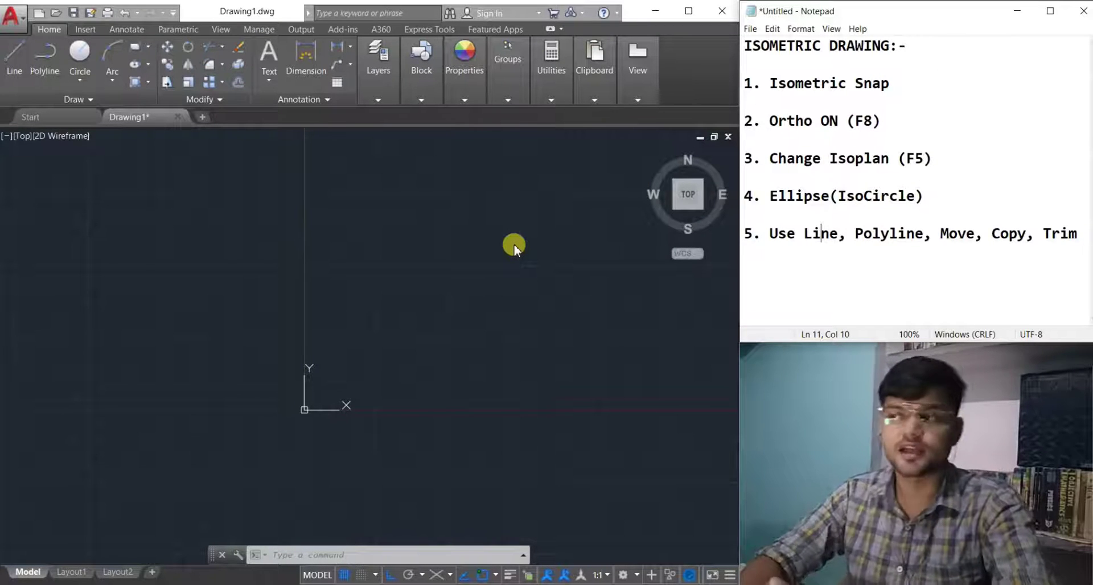
Add the command shortcut "(DS)" after "Isometric Snap" in the first line of the notes.
click(911, 86)
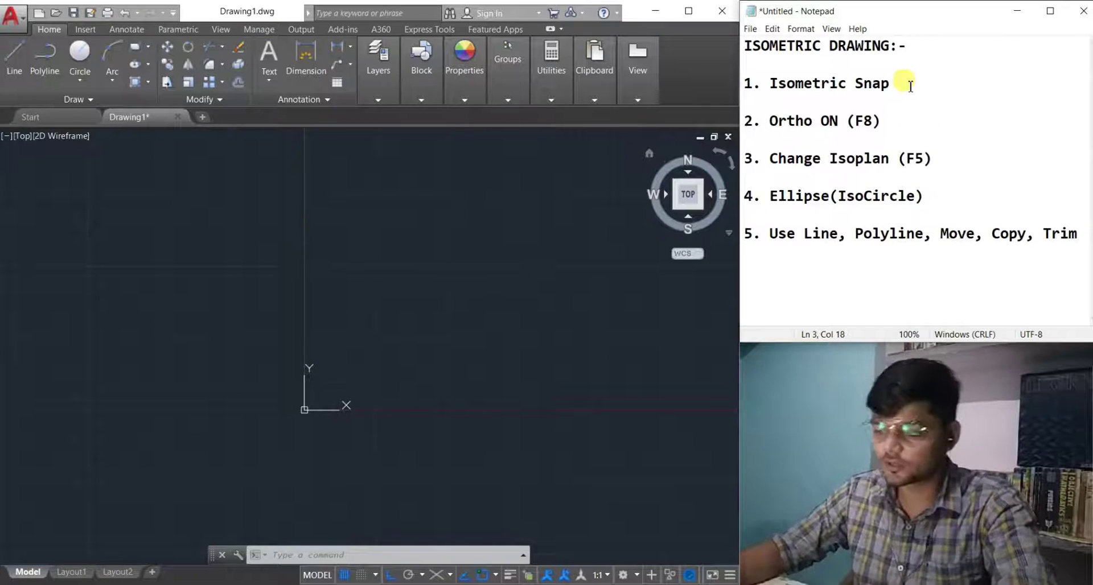
text(()ds)
key(BackSpace)
key(BackSpace)
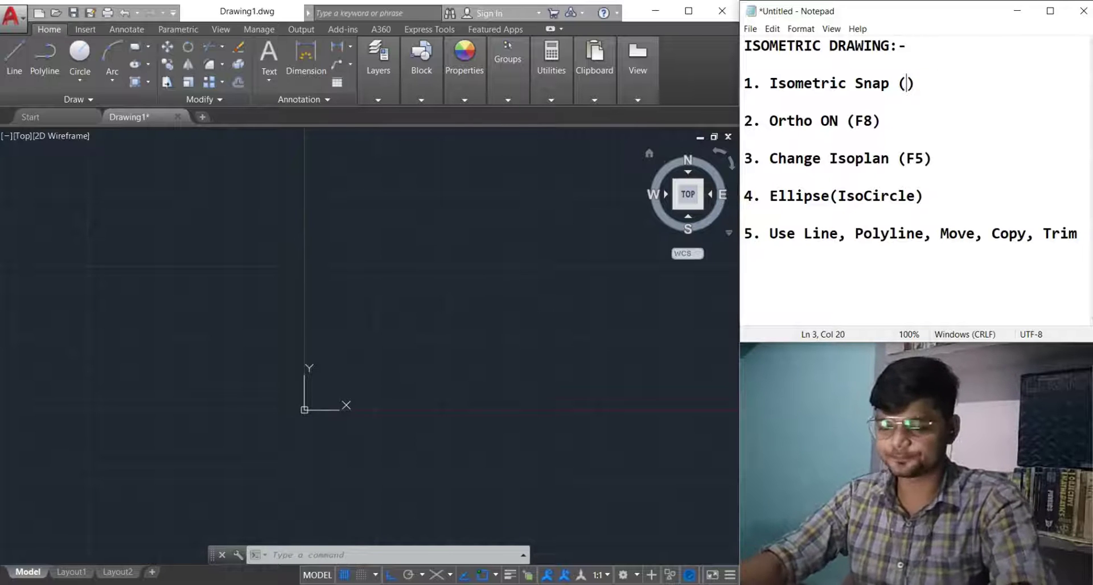
key(Caps_Lock)
text(DS)
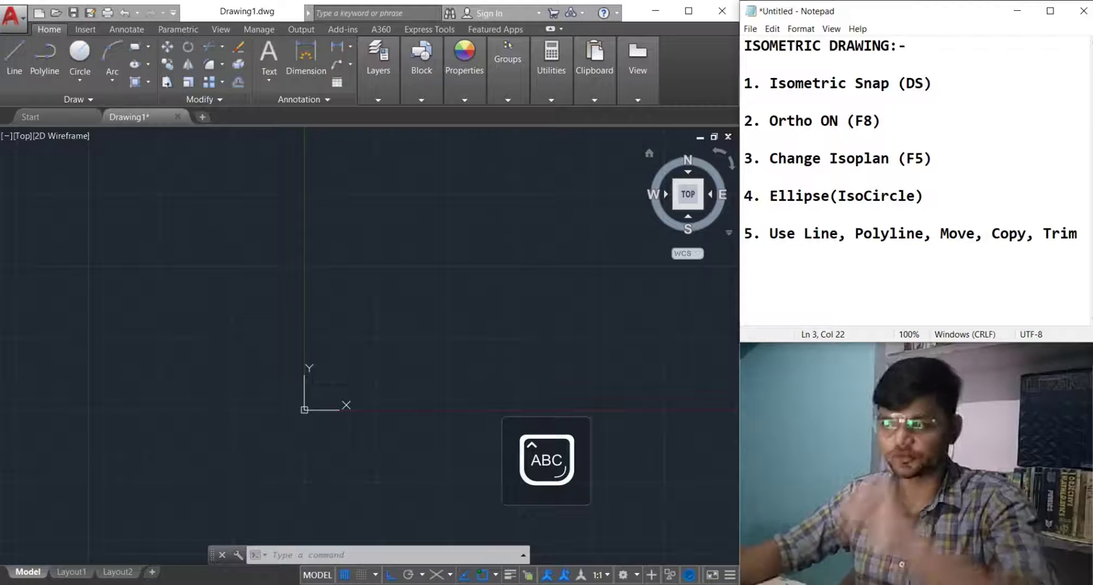
Switch to AutoCAD and set the grid snap type to Isometric snap in the Drafting Settings (DS).
click(404, 282)
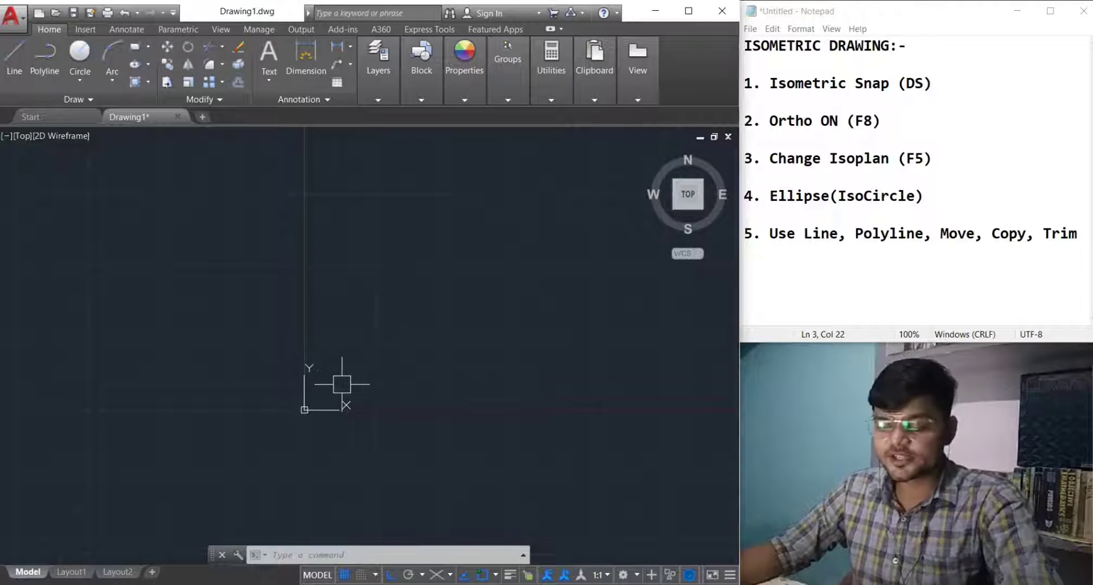
text(DS)
key(Return)
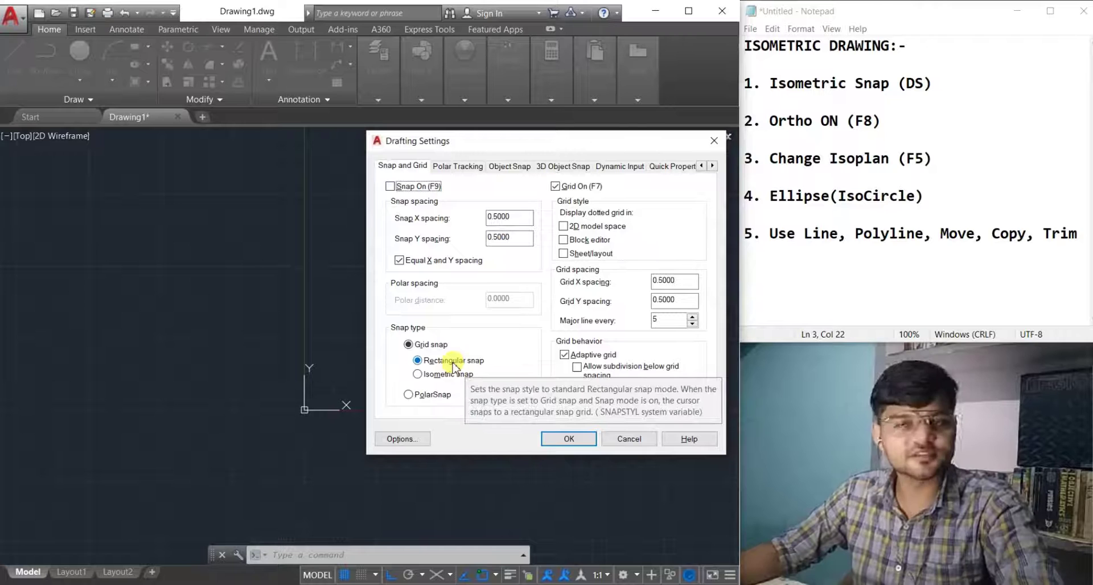
click(436, 375)
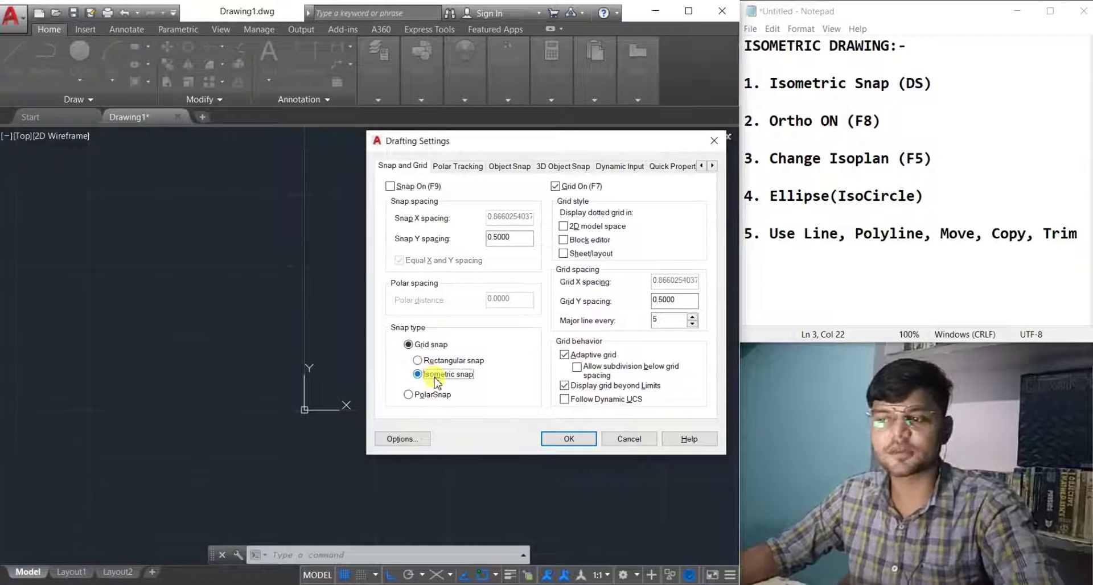
click(548, 439)
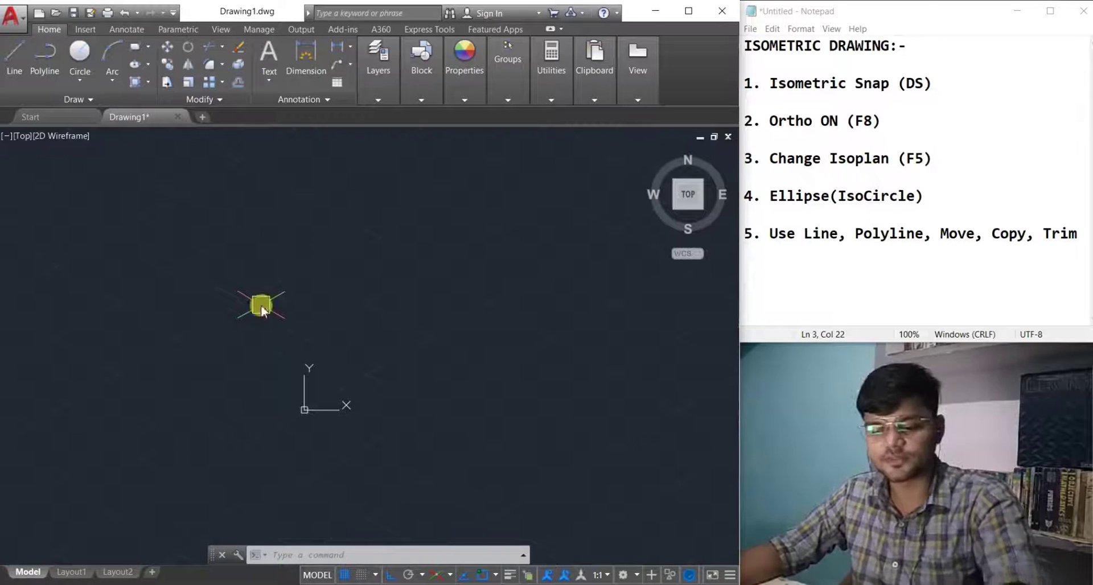
Return the grid snap type to Rectangular snap in the Drafting Settings.
text(DS)
key(Return)
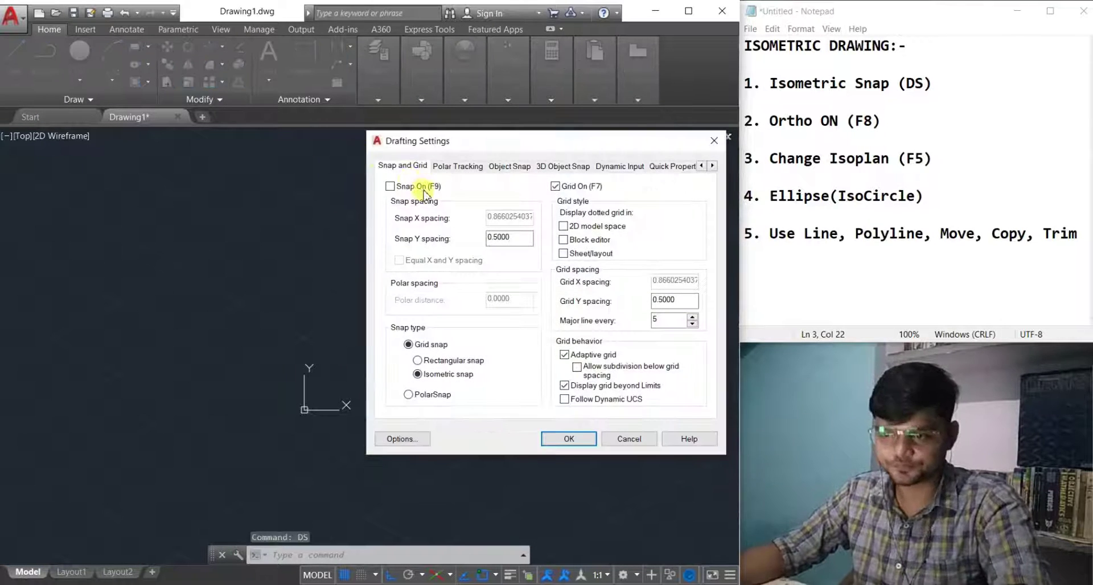
click(554, 439)
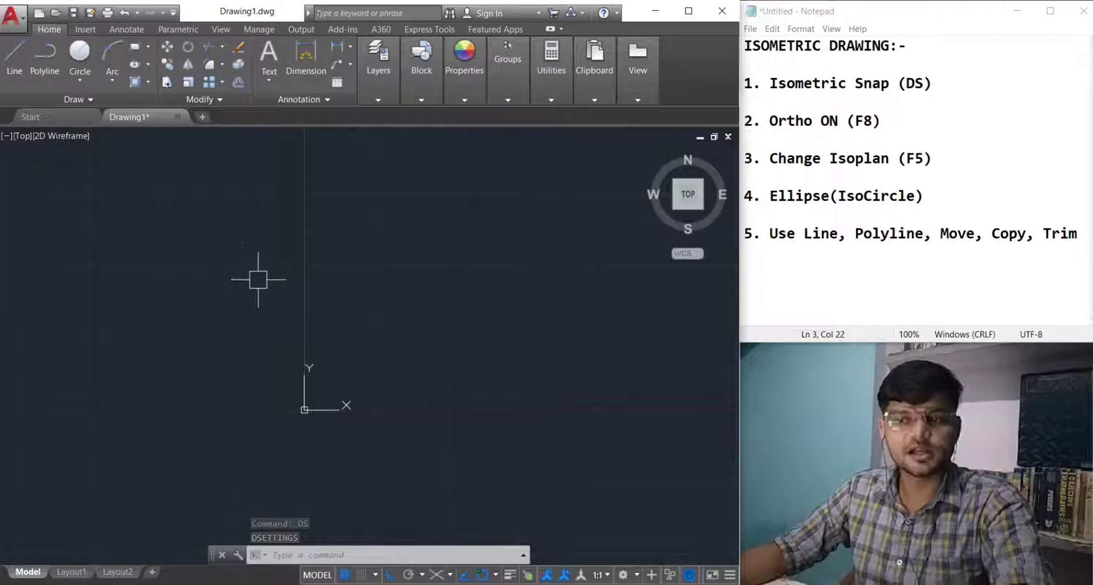
Reopen the Drafting Settings with DS and choose Isometric snap as the grid snap type again.
text(DS)
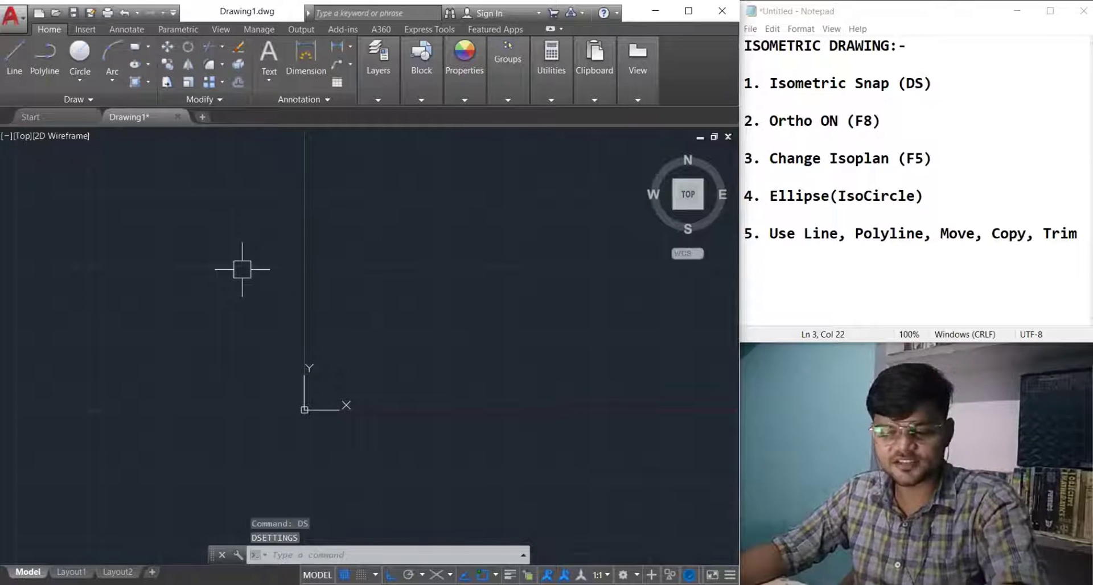
key(Return)
click(420, 376)
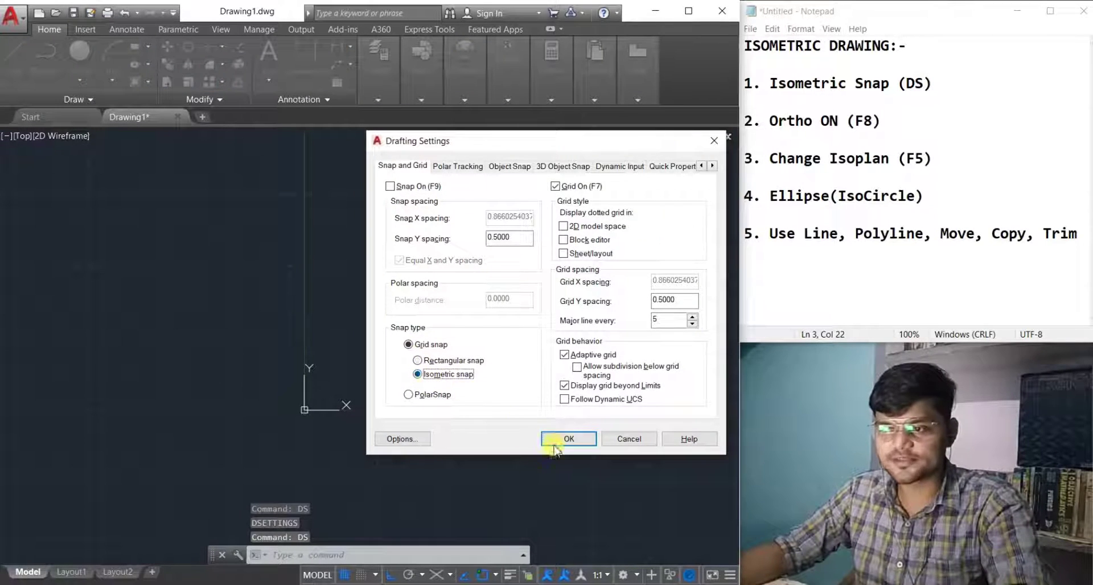
click(568, 439)
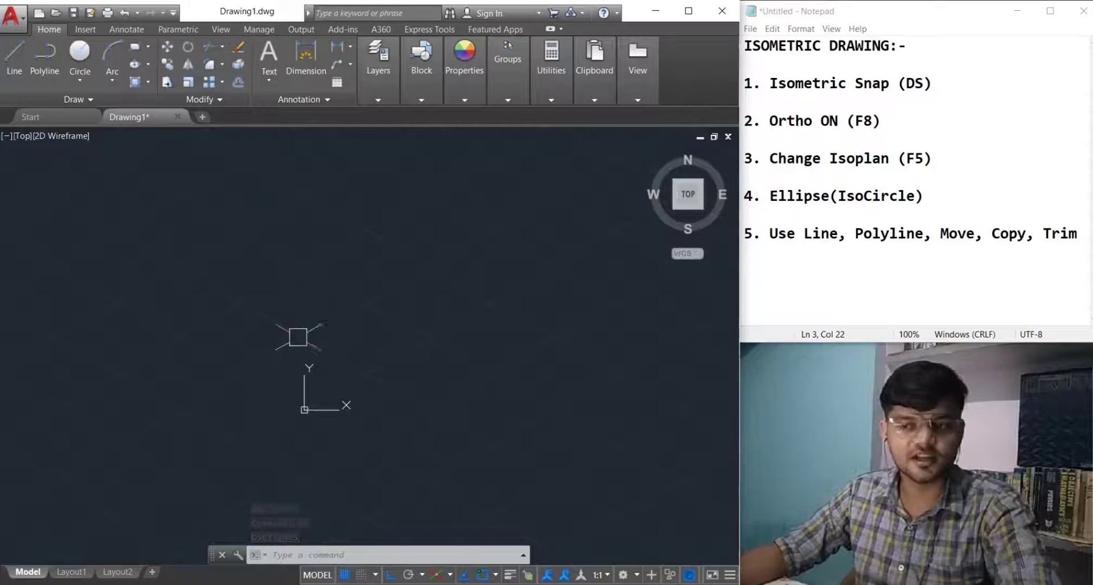
click(379, 448)
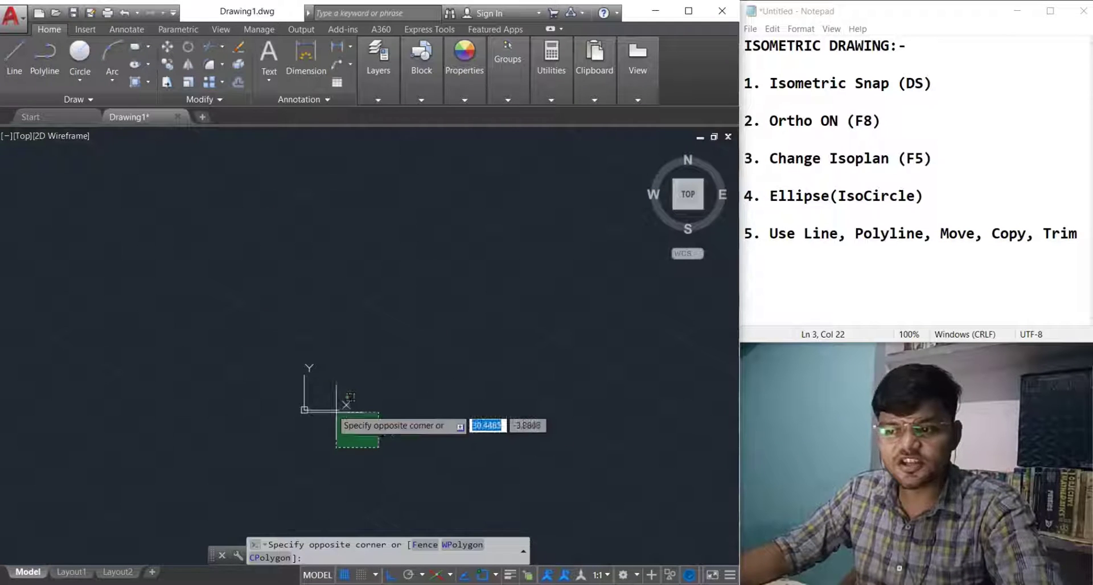
click(248, 336)
mouse_move(390, 431)
mouse_down()
mouse_move(308, 342)
mouse_move(251, 364)
mouse_up()
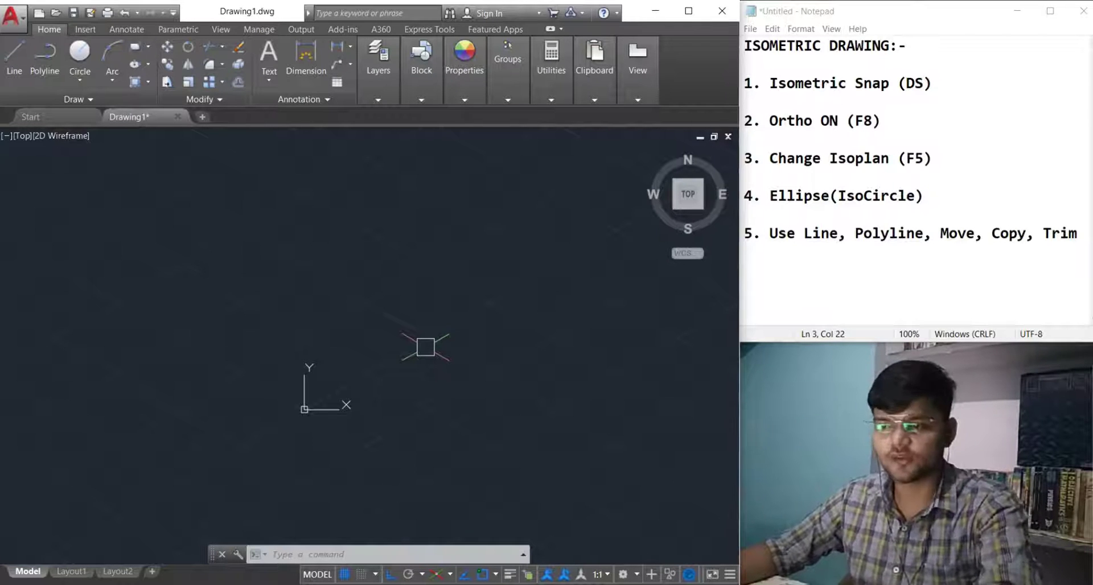
Cycle the crosshair repeatedly through the Right, Left and Top isoplanes, ending on Isoplane Top.
key(F5)
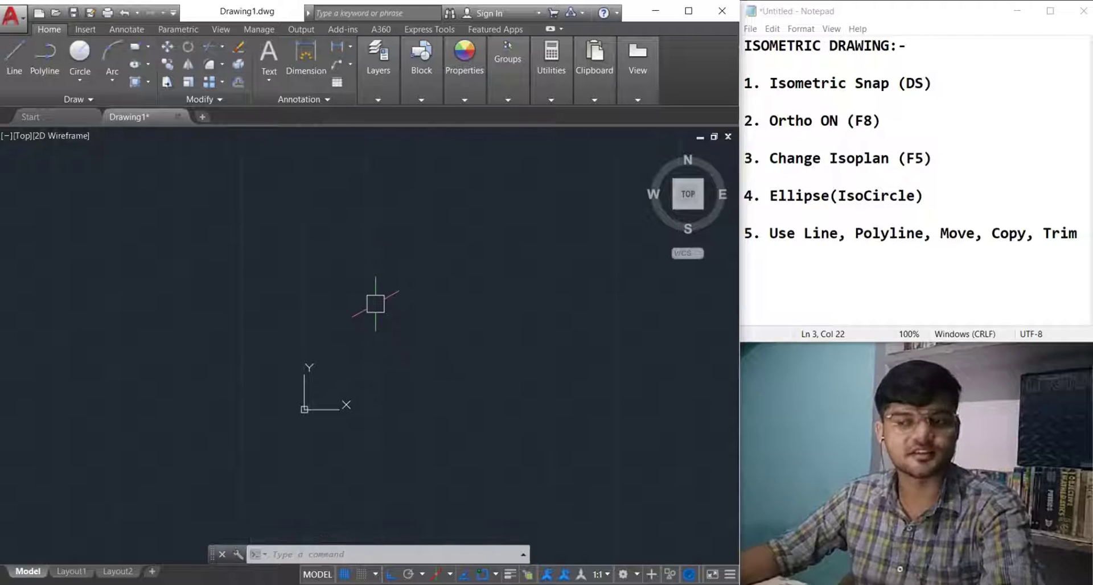
key(F5)
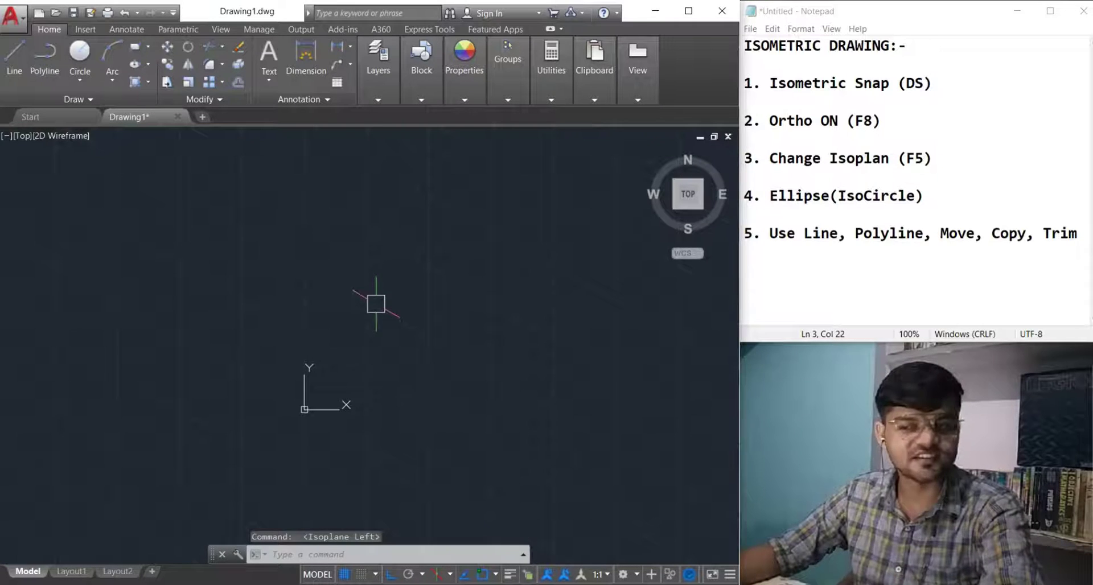
key(F5)
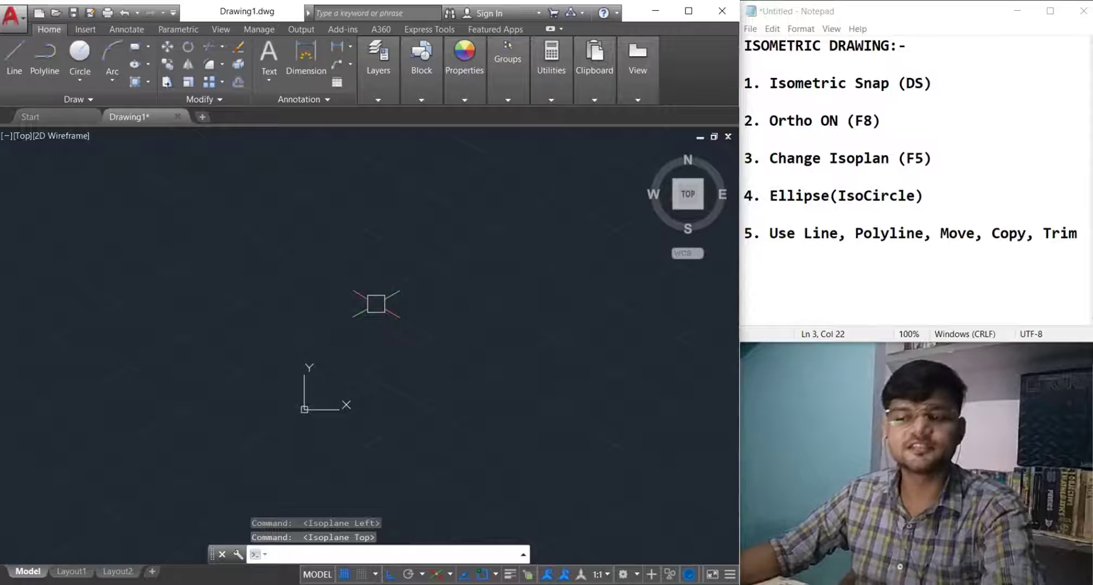
key(F5)
key(F5)
key(F5)
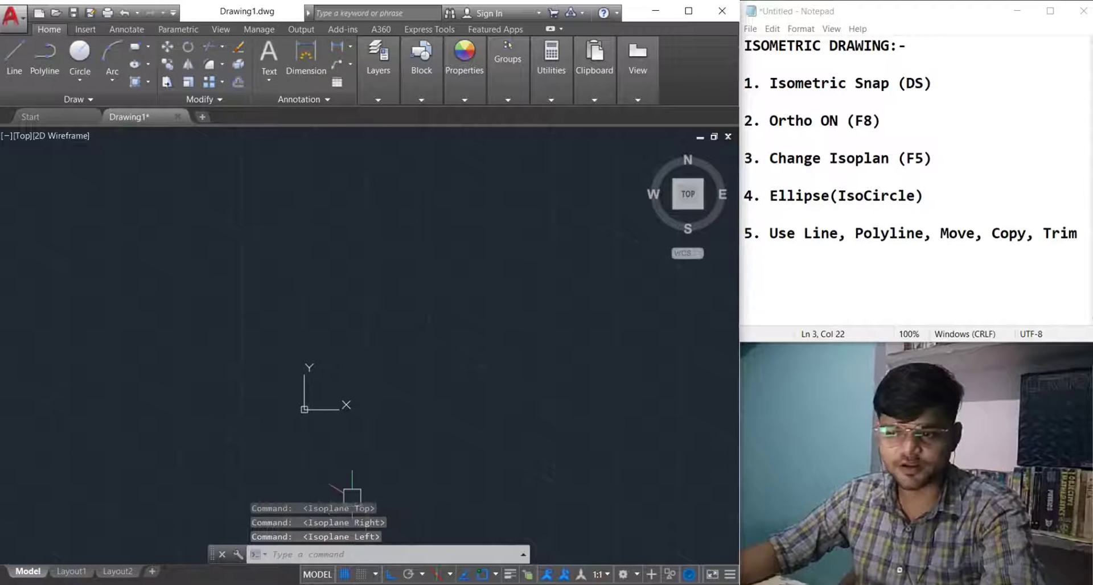
key(F5)
key(F5)
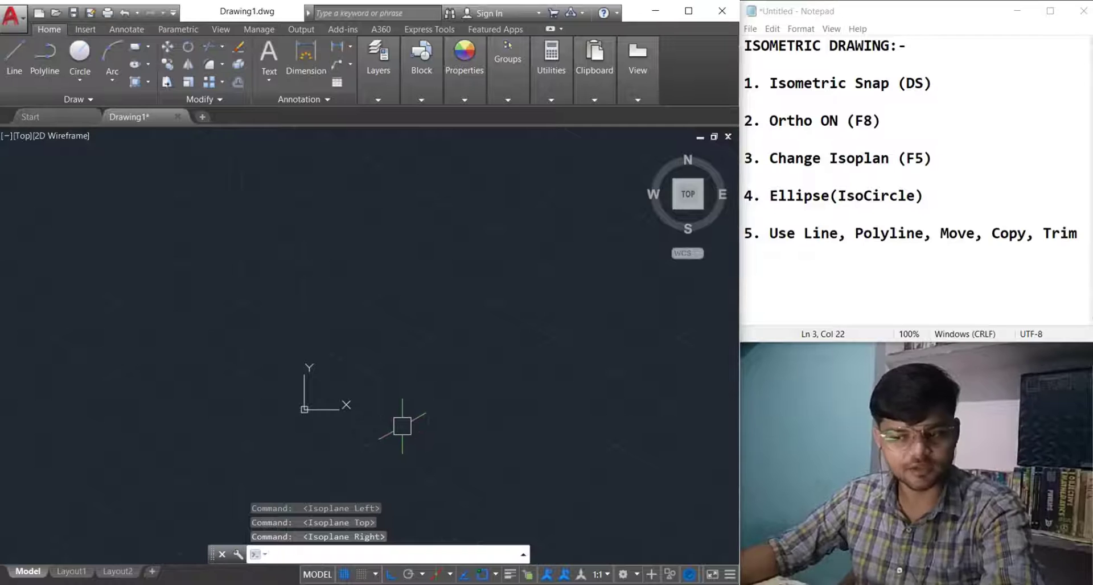
key(F5)
key(F5)
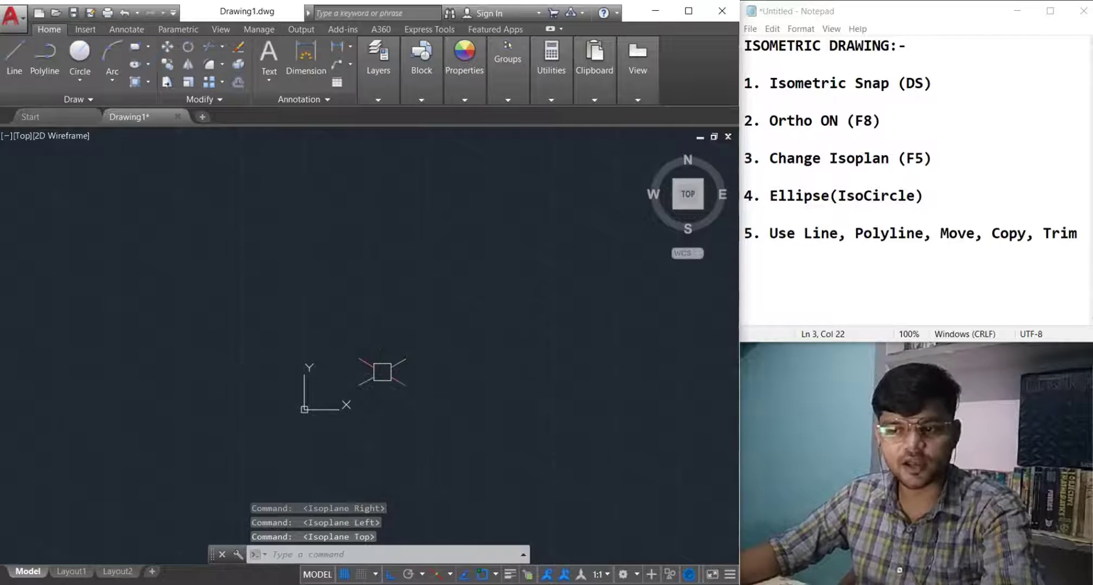
key(F5)
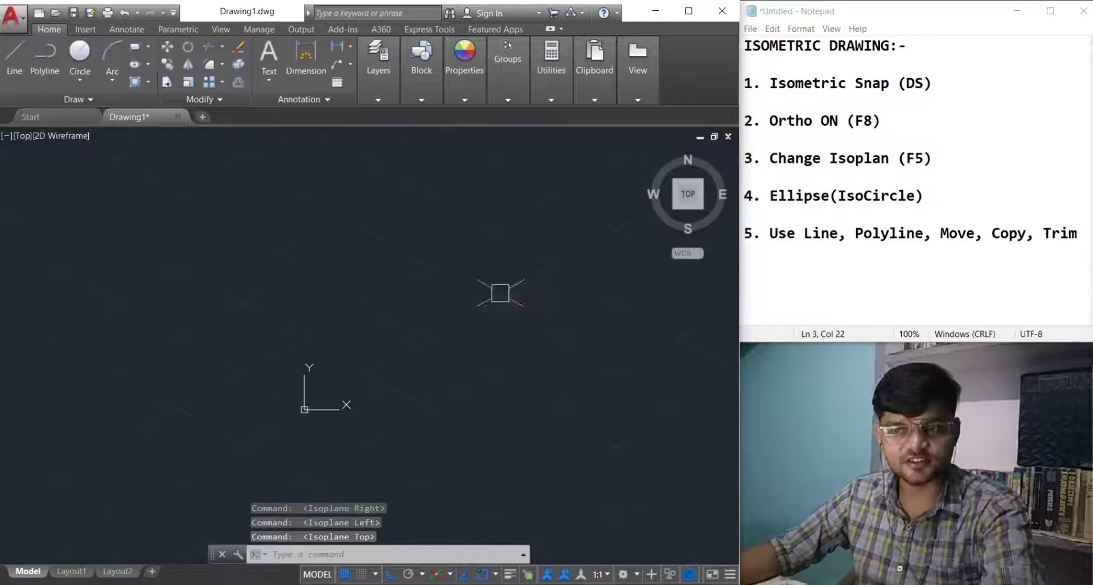
Choose the isoplane directly from the list of isoplanes, going through Left and Top and ending on Isoplane Right.
click(450, 574)
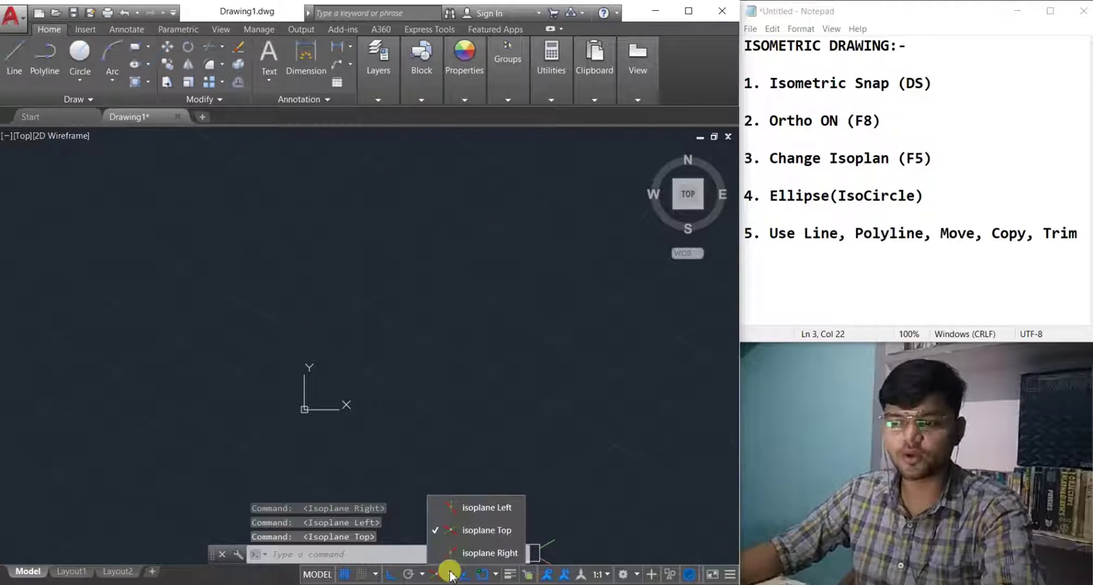
click(449, 511)
click(450, 575)
click(468, 532)
click(450, 575)
click(468, 554)
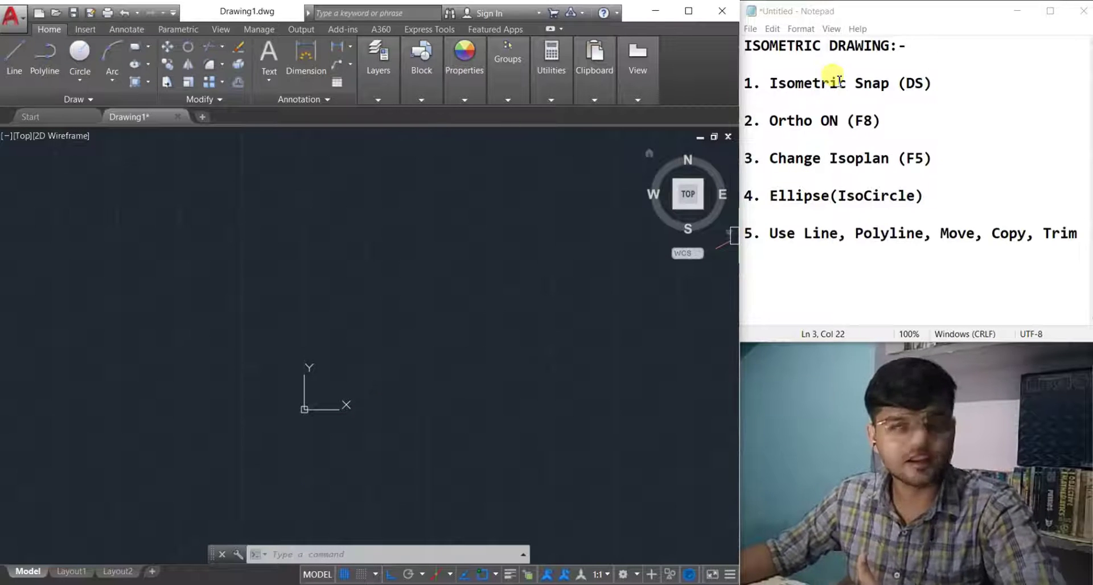
drag(934, 158, 899, 159)
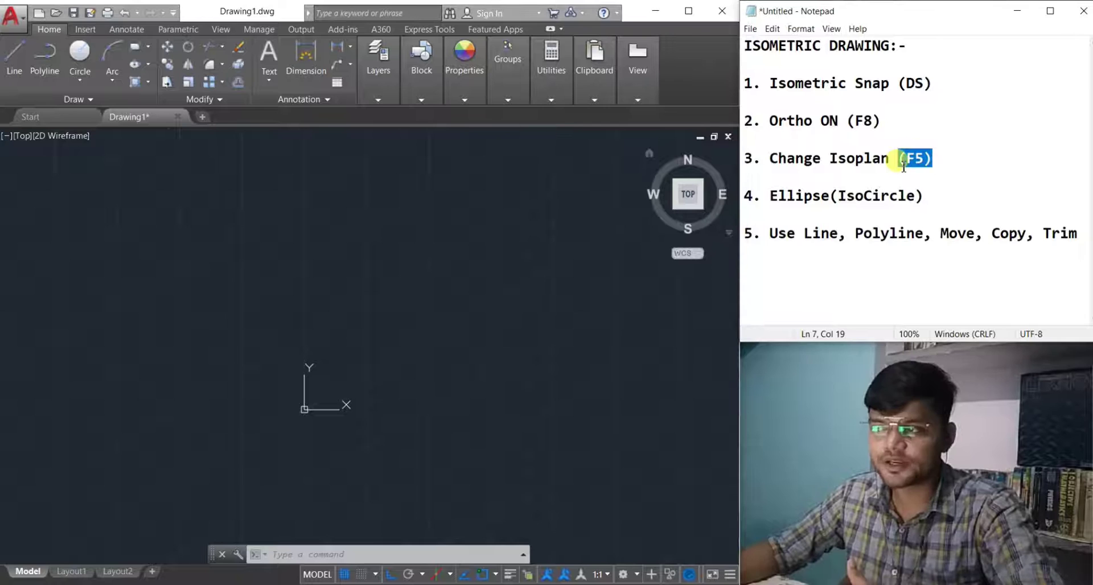
click(950, 184)
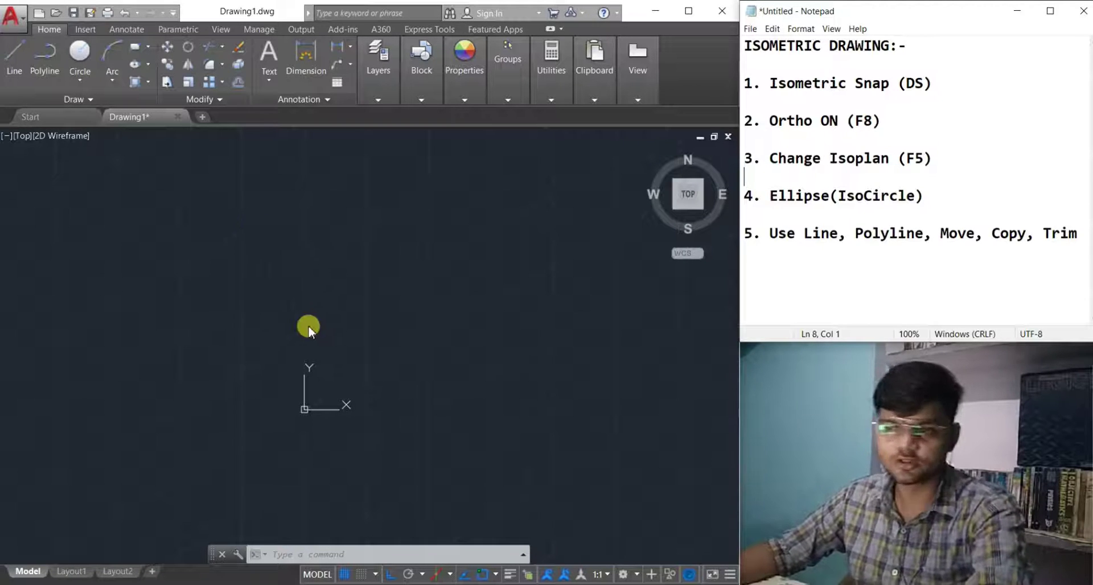
Switch Ortho mode off and back on.
click(390, 574)
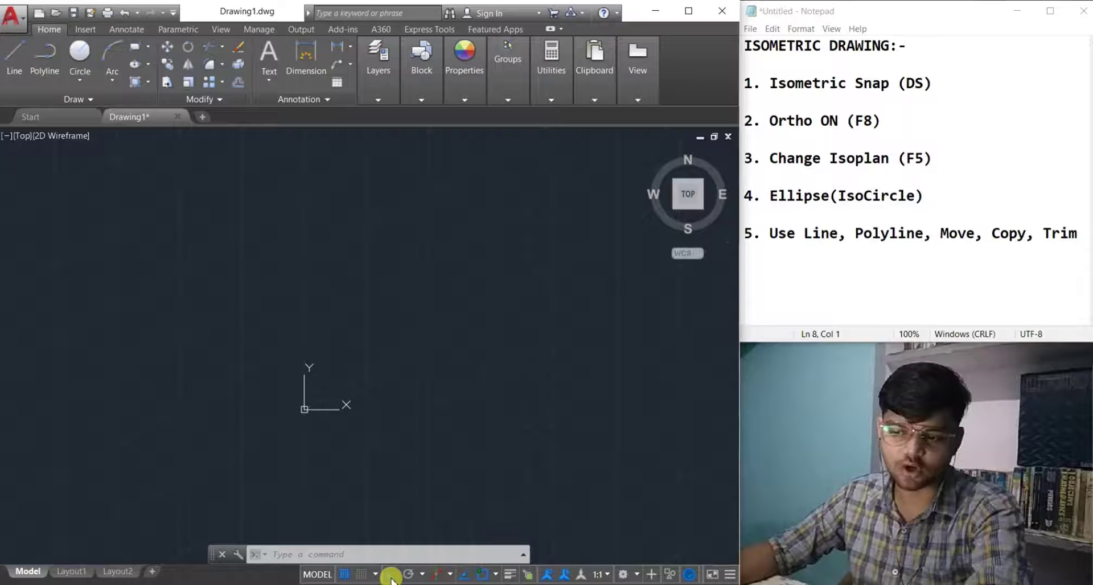
click(391, 574)
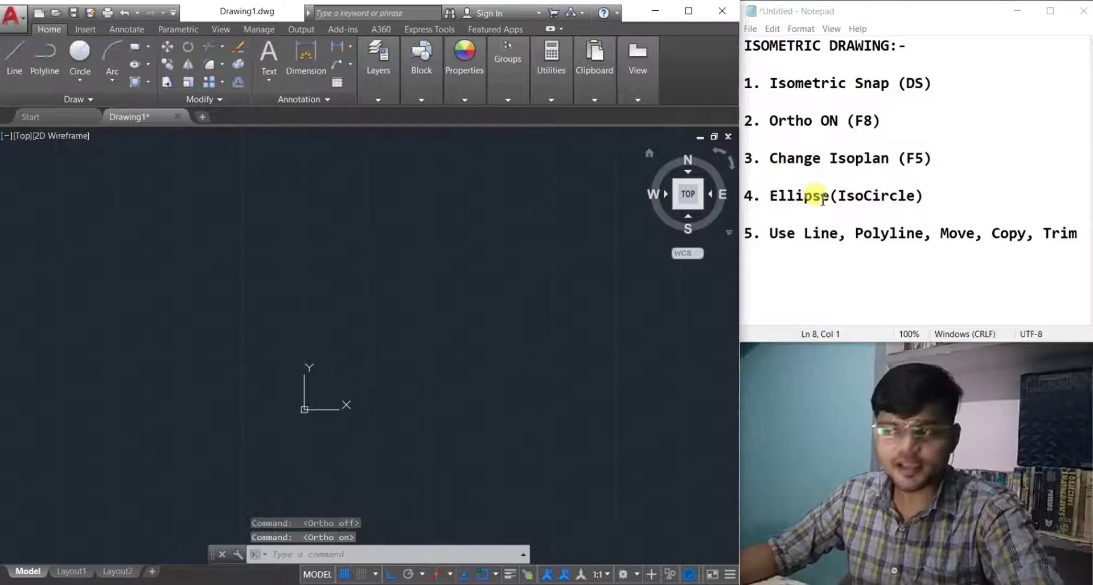
Draw a plain trial circle in the empty drawing area, and delete it.
middle_drag(291, 334, 329, 342)
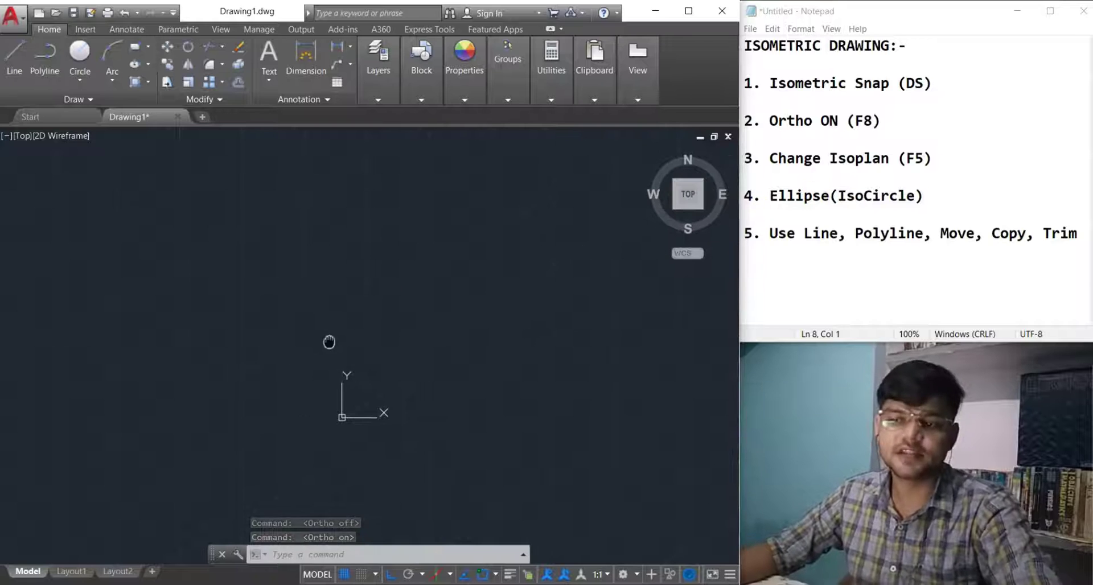
click(80, 57)
click(259, 281)
click(299, 354)
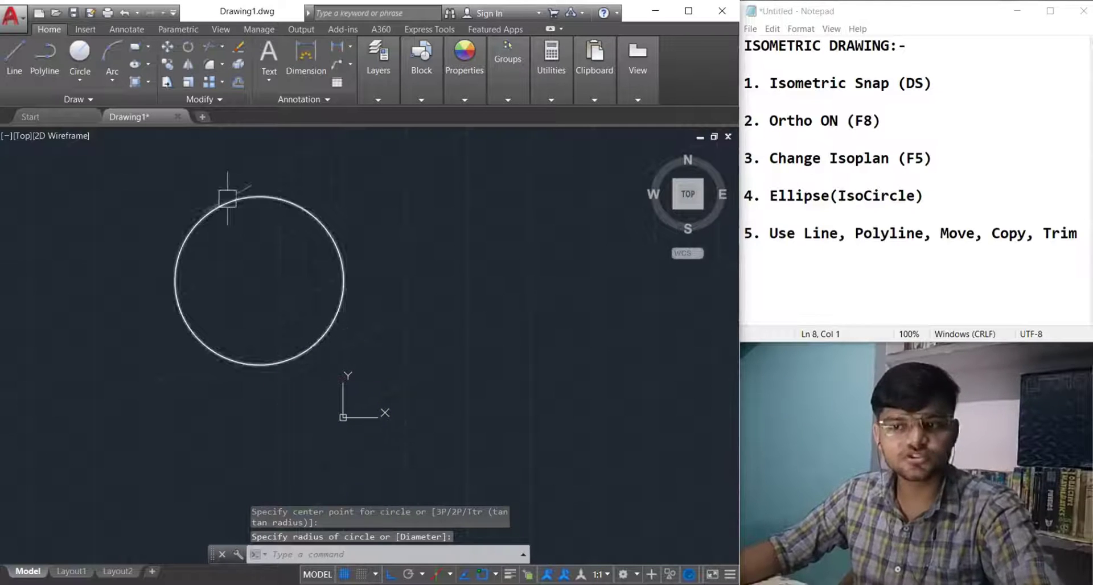
click(273, 398)
click(245, 351)
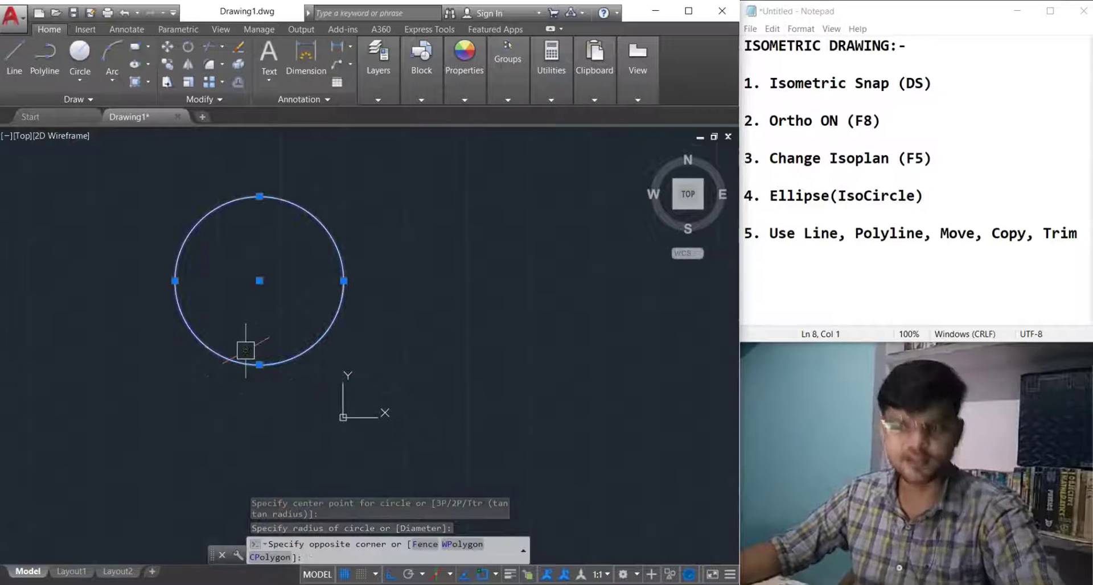
key(Delete)
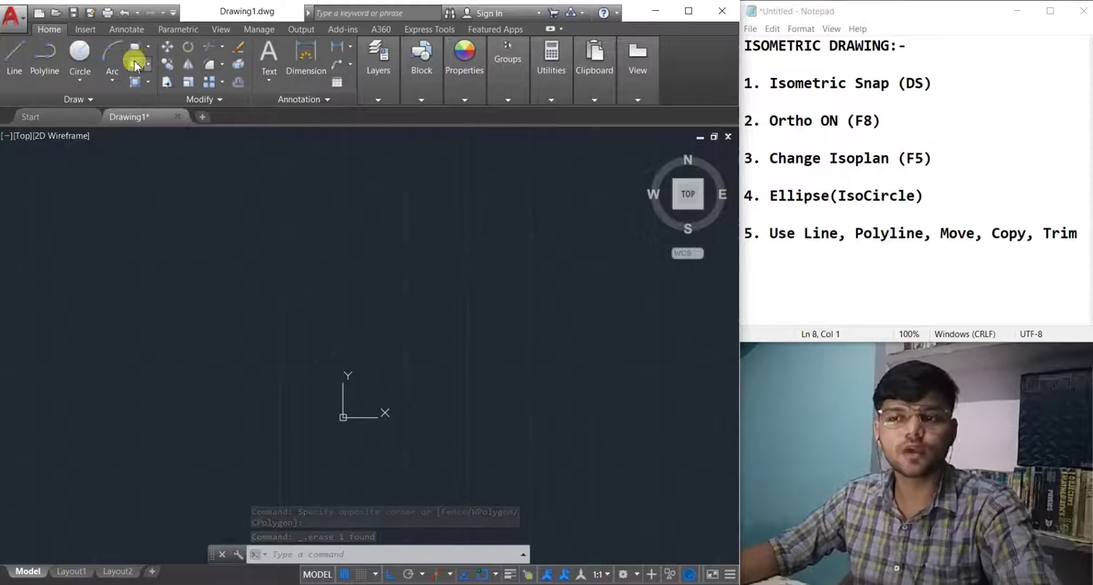
Start an Ellipse (EL) with the Isocircle option and place its center in the empty drawing area.
text(EL)
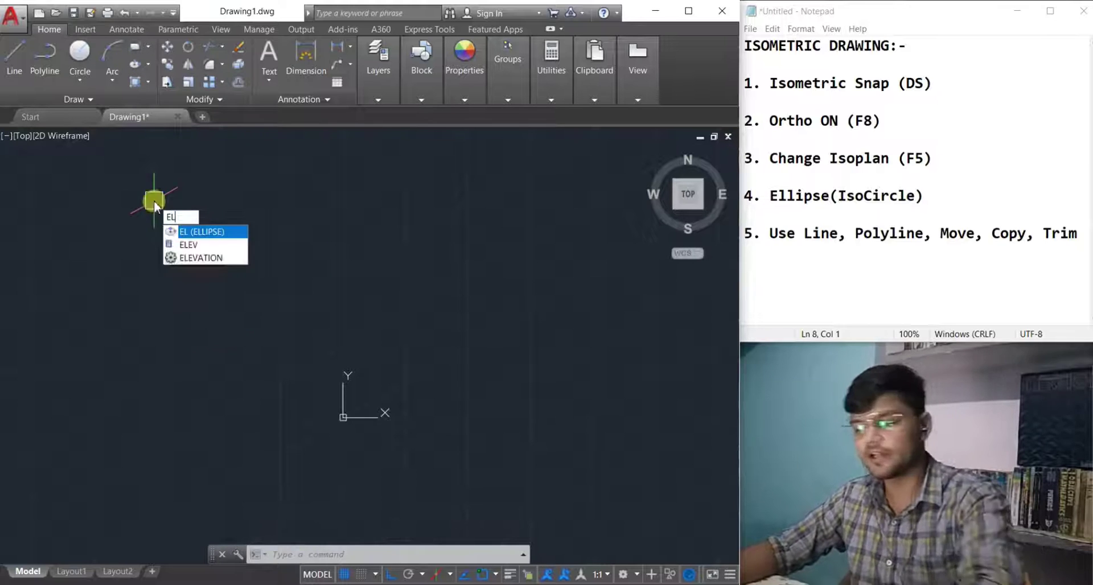
key(Return)
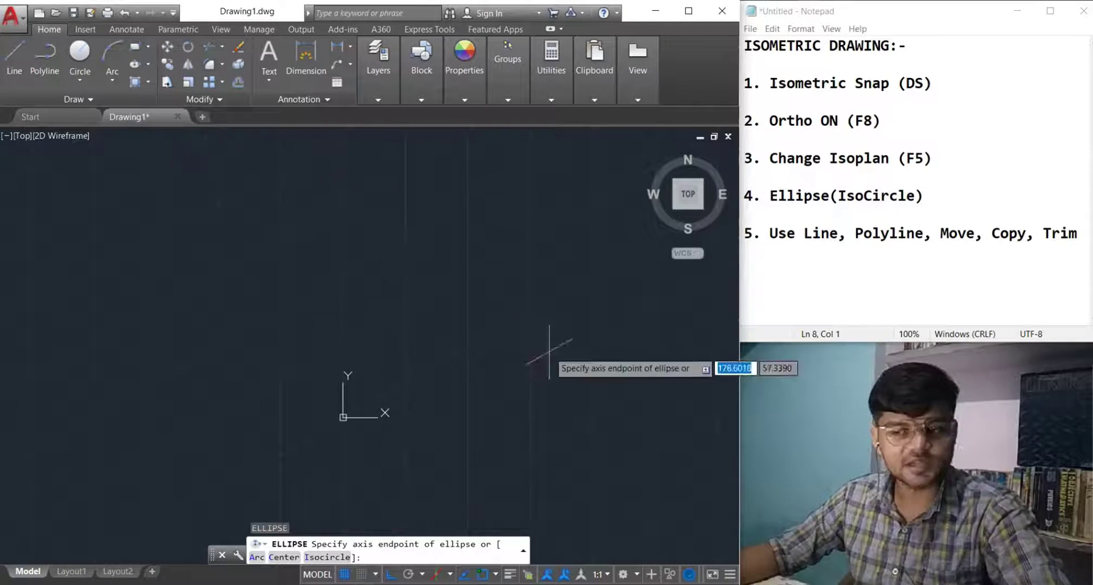
click(322, 558)
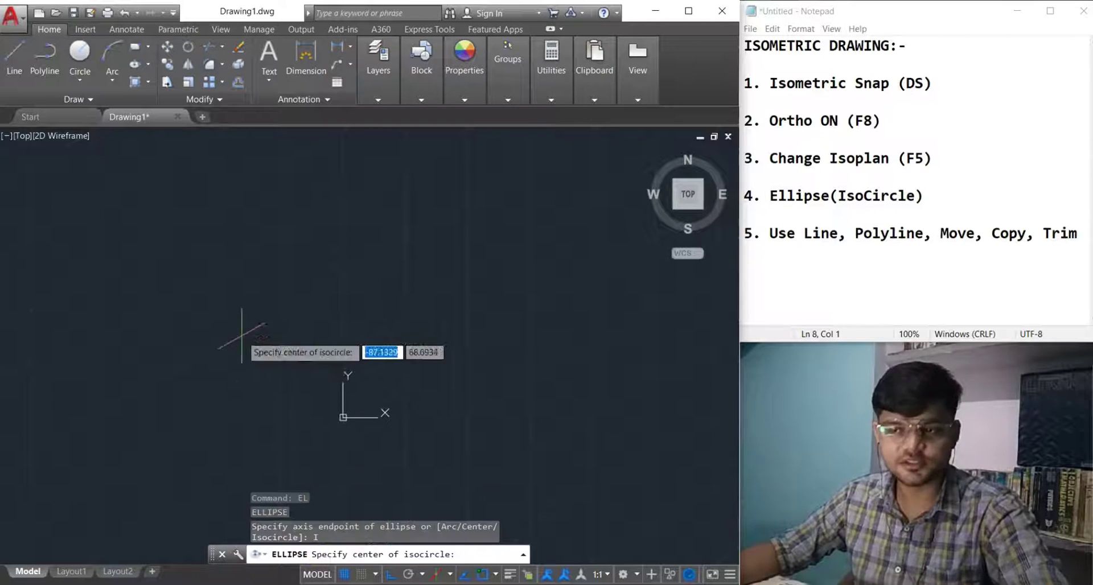
click(220, 292)
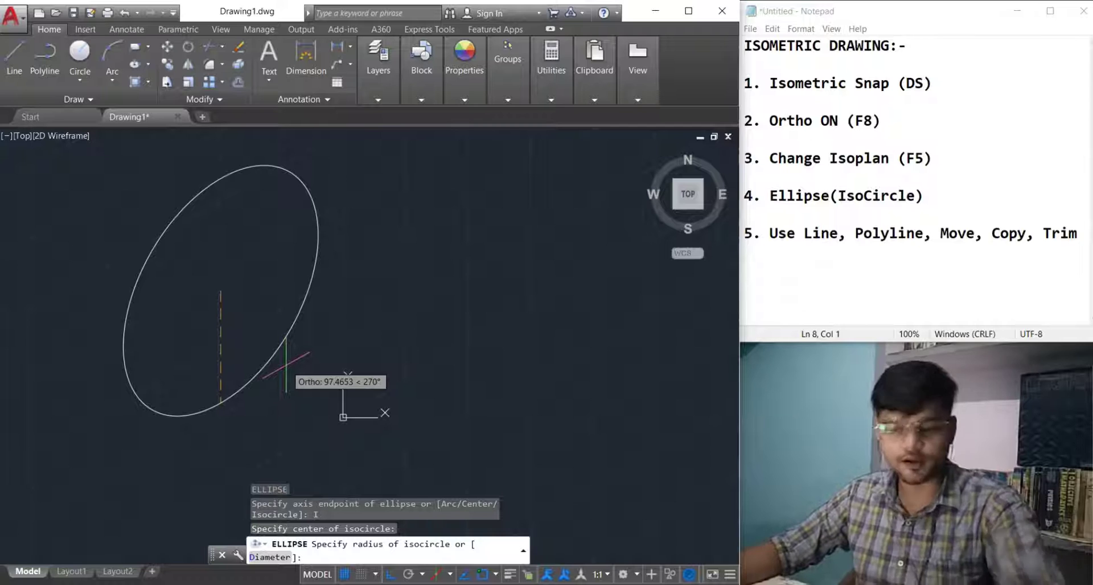
Cycle the isocircle preview through the Left, Top and Right isoplanes, ending on Isoplane Top, and cancel the ellipse.
key(F5)
key(F5)
key(F5)
key(F5)
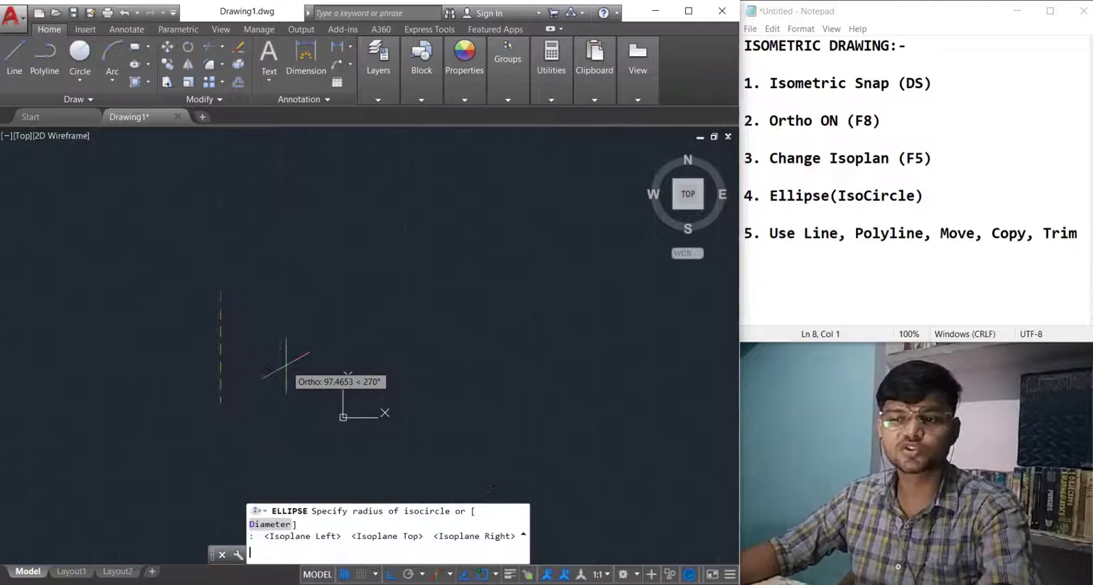
key(F5)
key(F5)
key(F5)
key(F5)
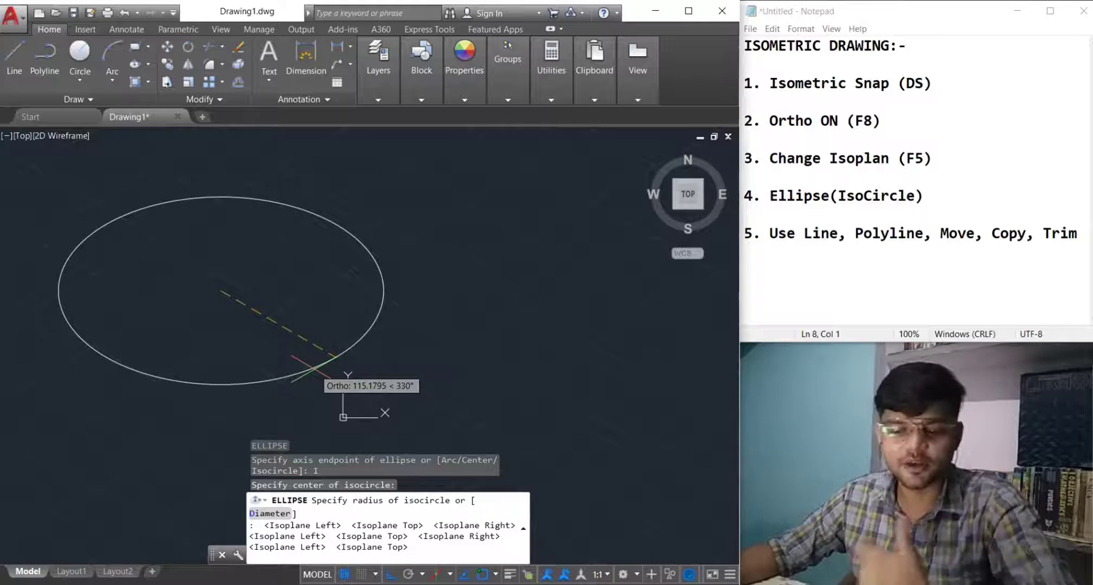
key(Escape)
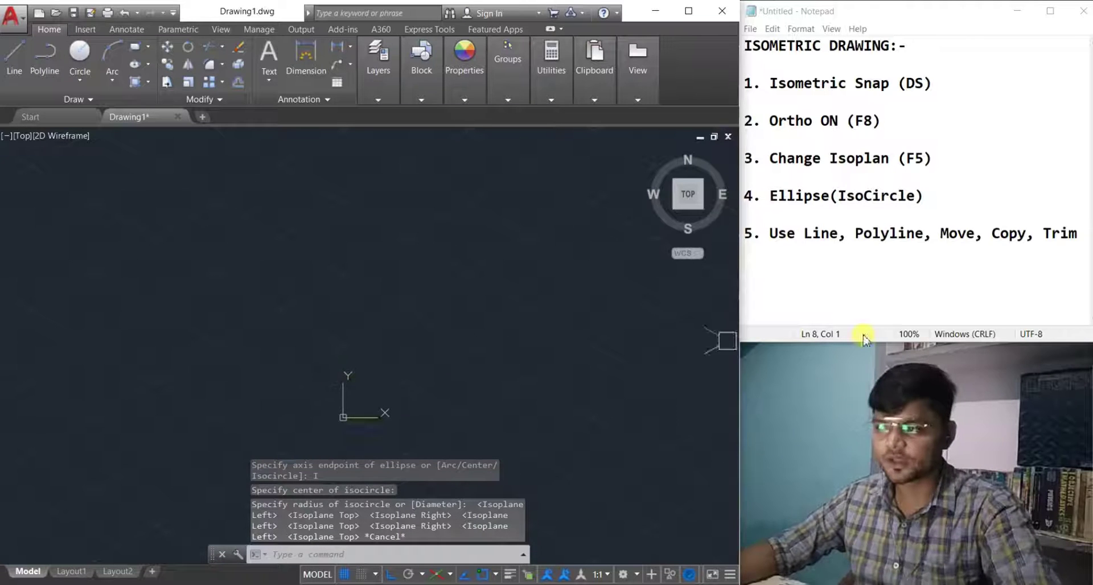
Go over item 5 of the Notepad checklist and bring up the reference drawing 15.pdf in Adobe Acrobat.
drag(804, 244, 850, 271)
click(855, 271)
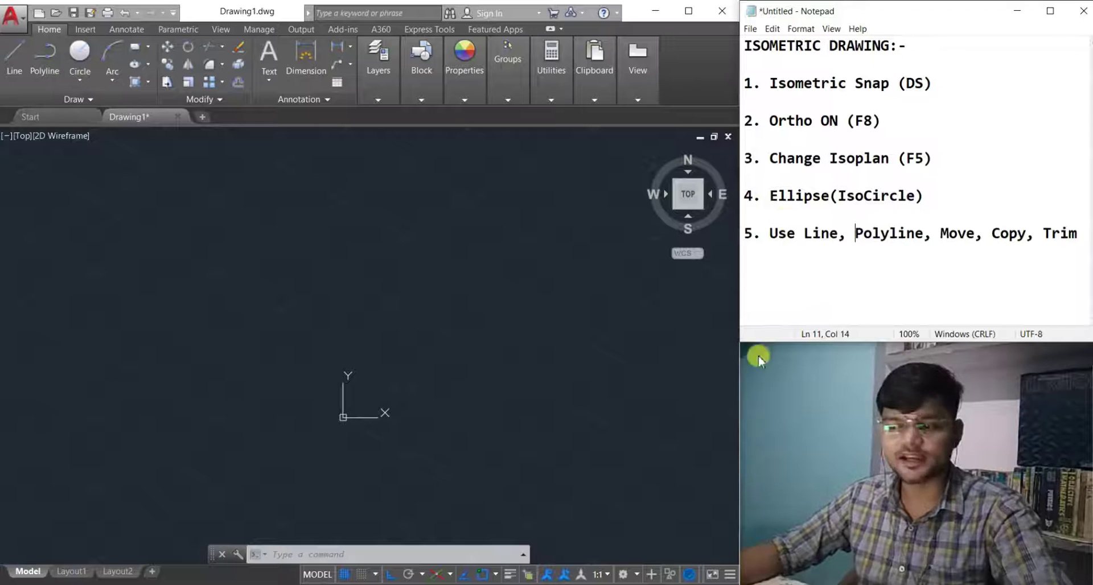
click(587, 584)
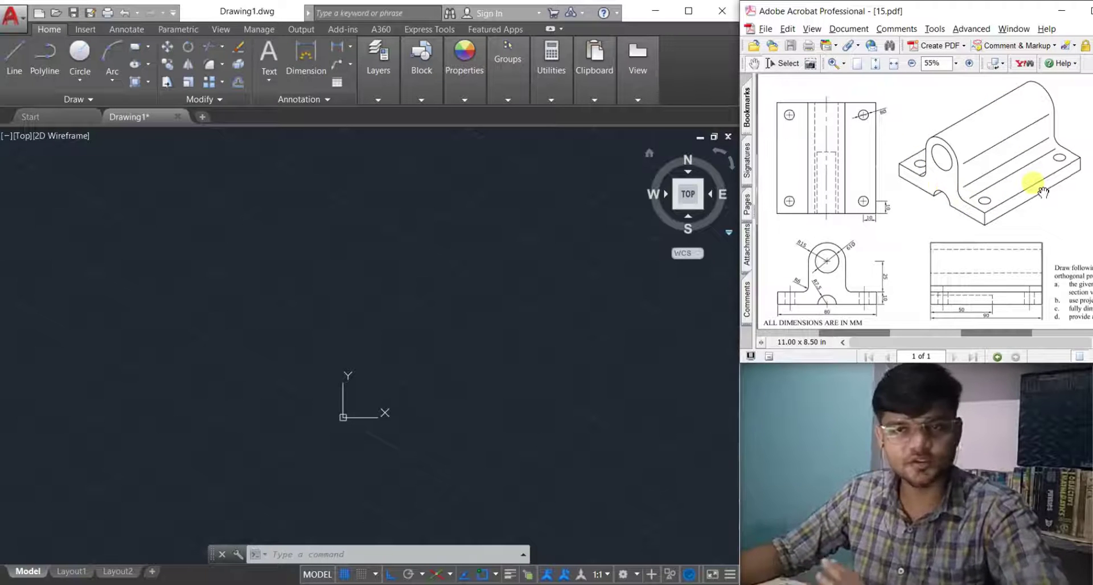
Draw the base plate's lower right edge as a line from 0,0, 90 mm long along the 30° isometric axis.
click(22, 63)
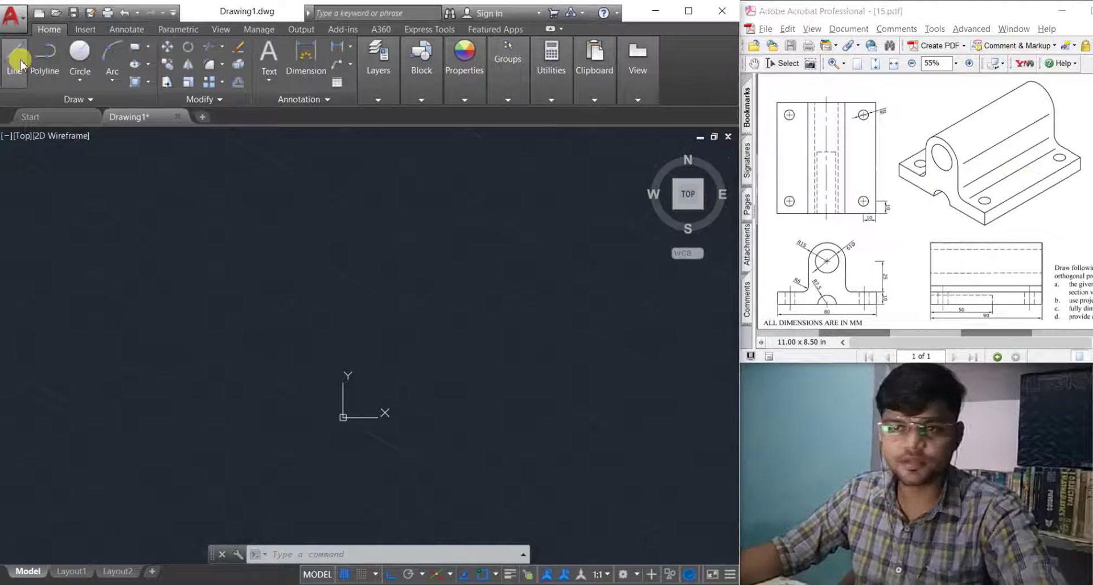
click(20, 62)
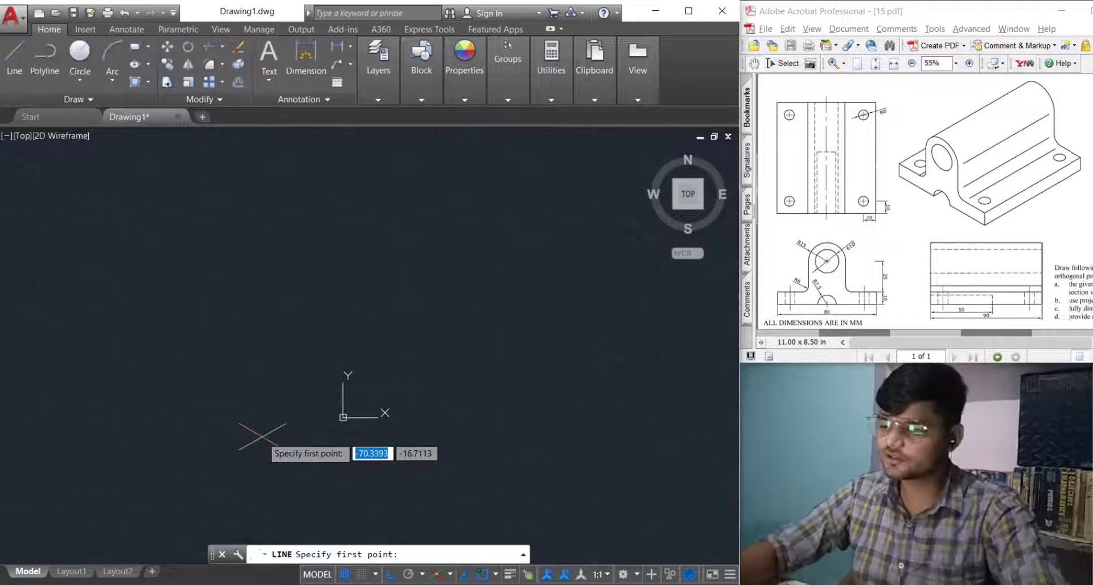
text(0,0)
key(Return)
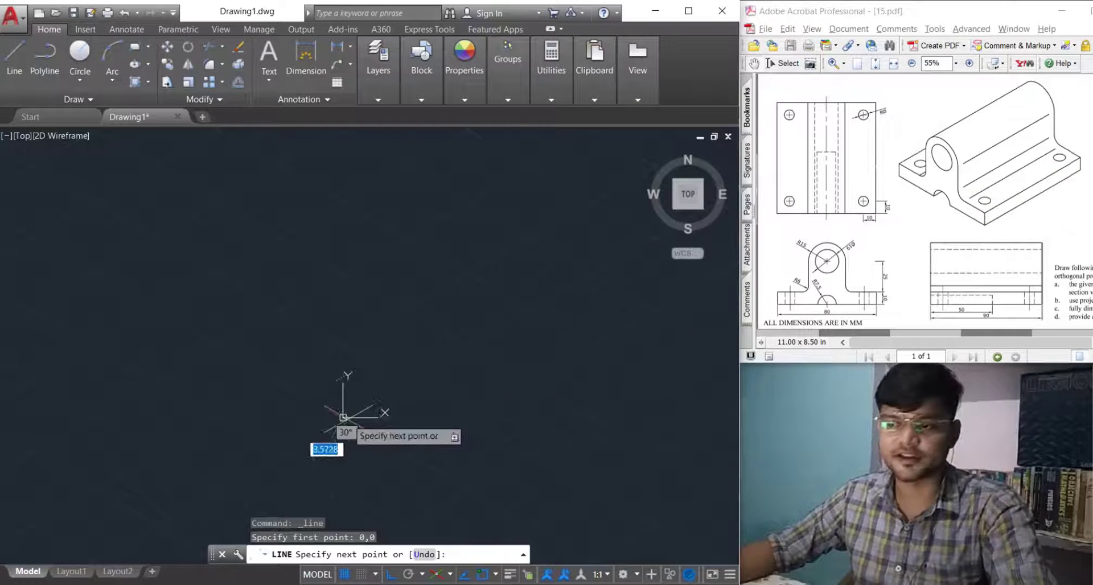
text(90)
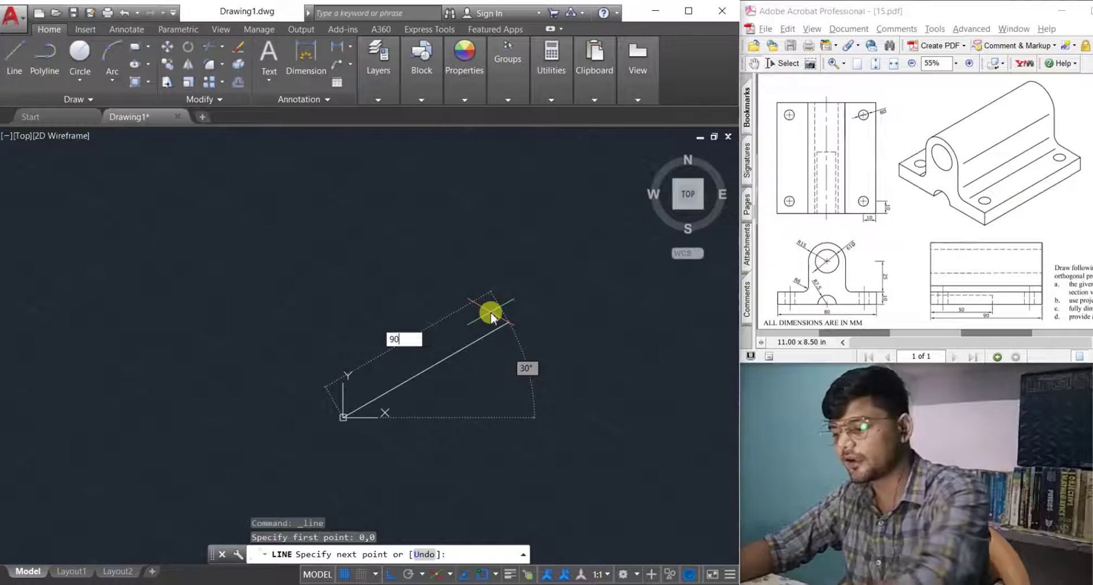
key(Return)
Complete the plate's right face on Isoplane Right with lines 10 mm up, 90 mm back parallel to the lower edge and 10 mm down.
scroll(407, 370, down, 3)
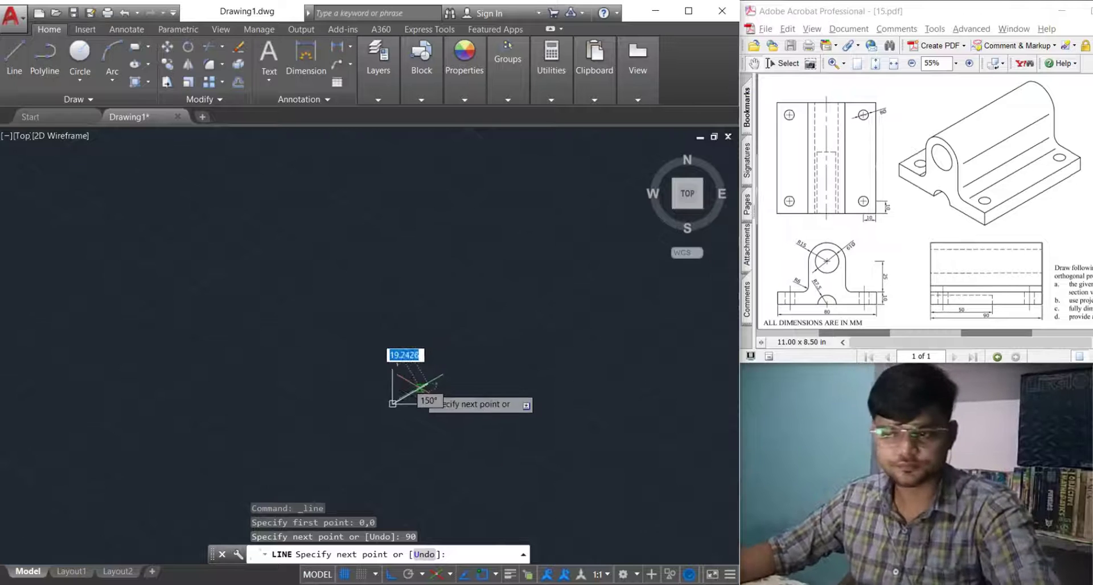
scroll(455, 353, up, 6)
scroll(473, 356, down, 4)
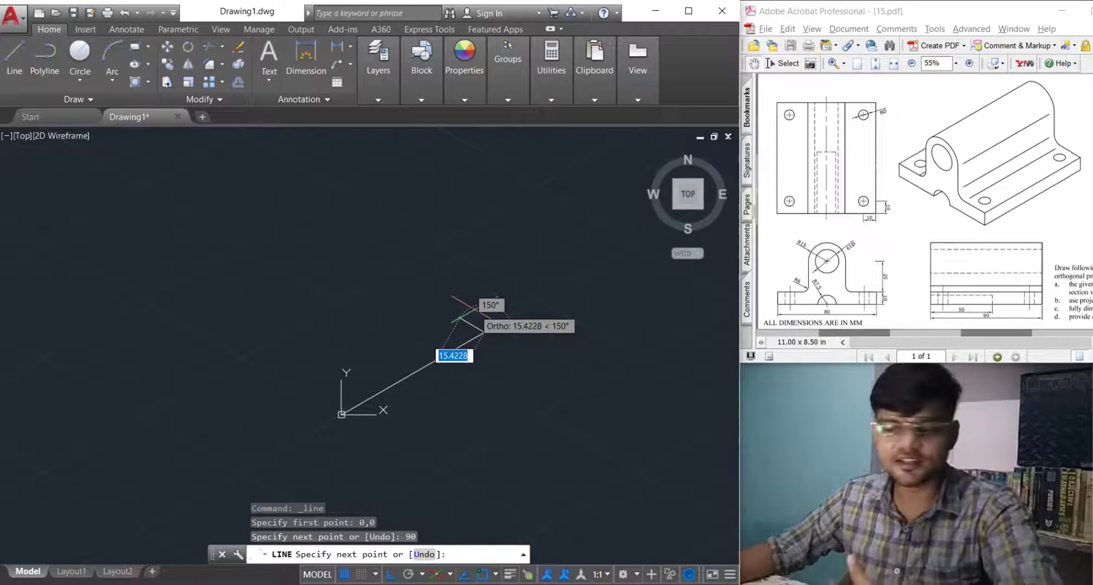
key(F5)
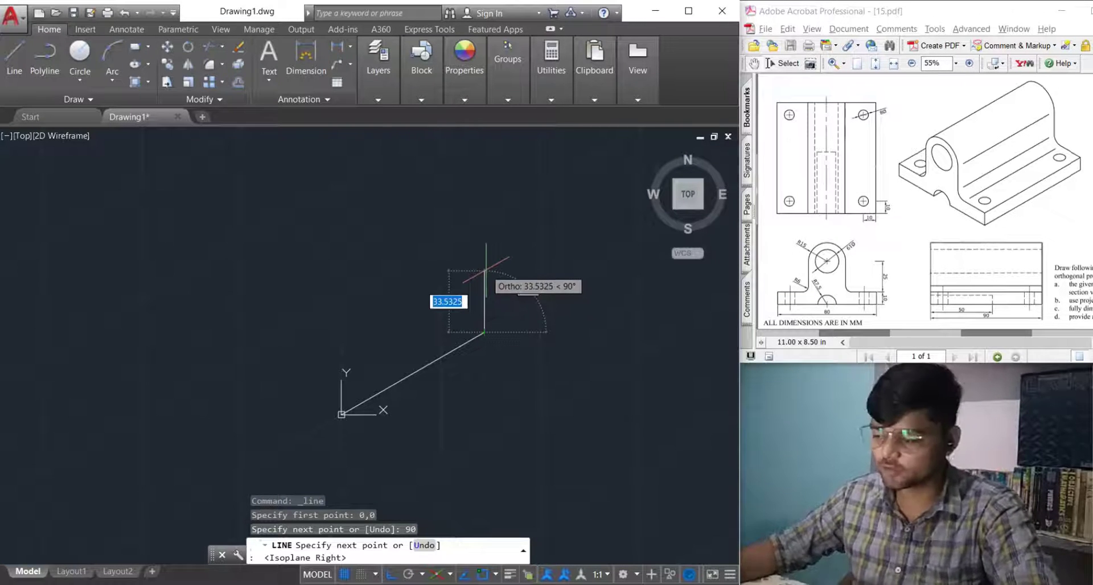
text(10)
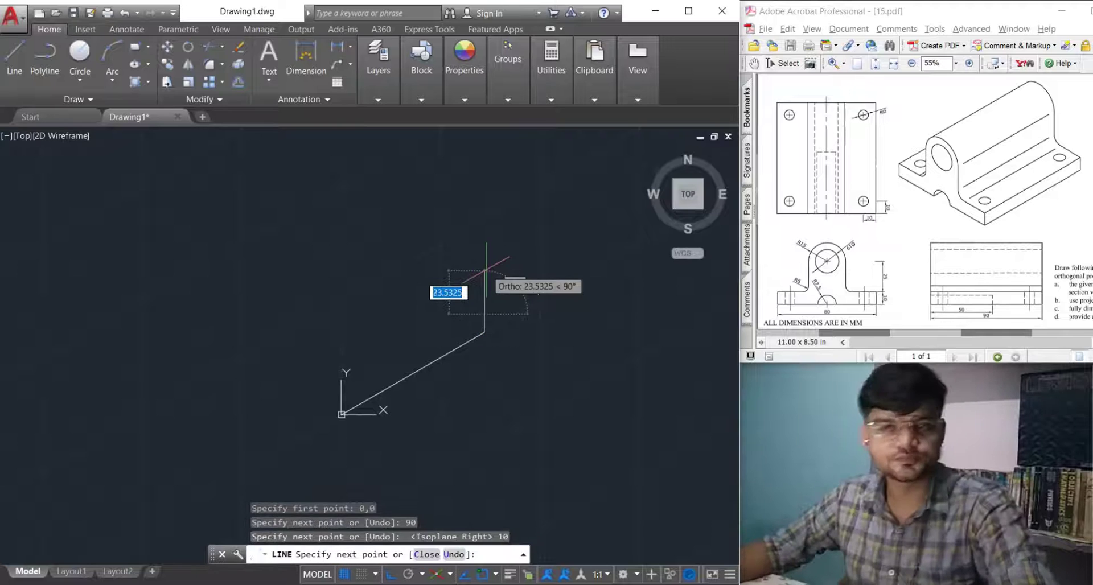
text(90)
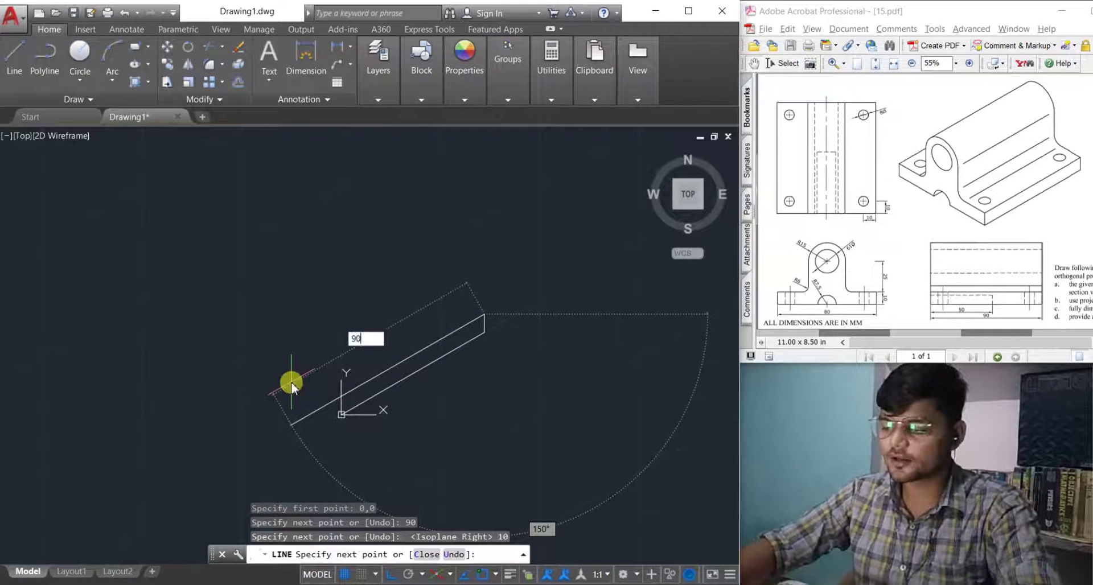
key(Return)
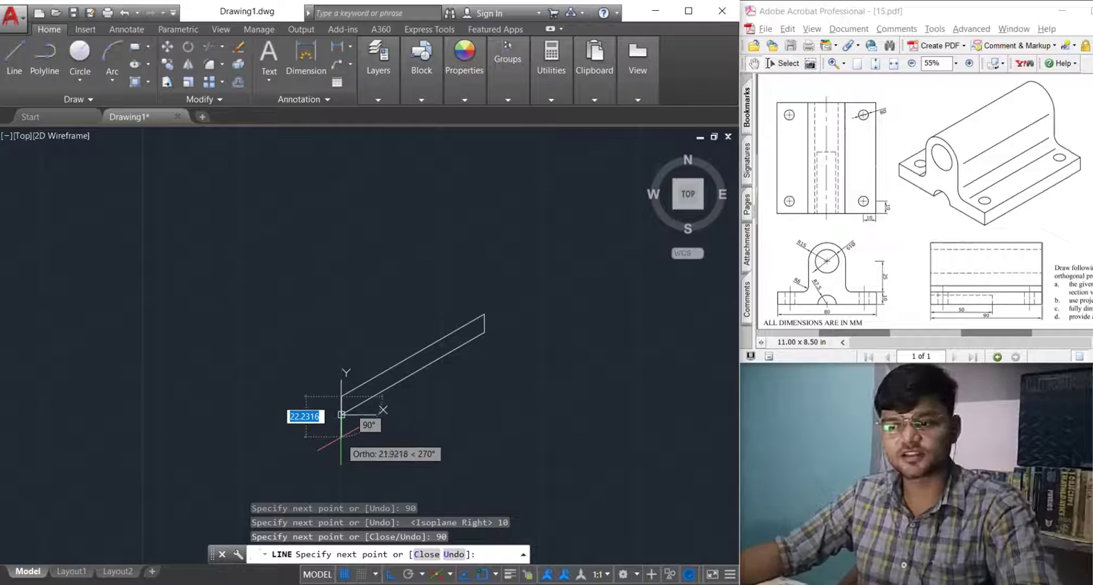
text(10)
key(Return)
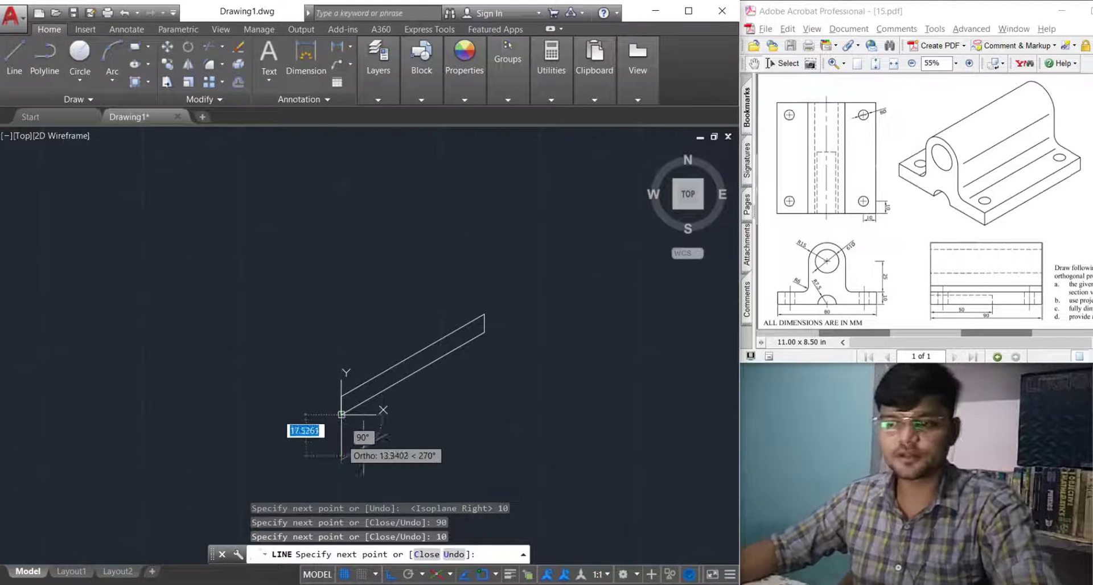
key(Return)
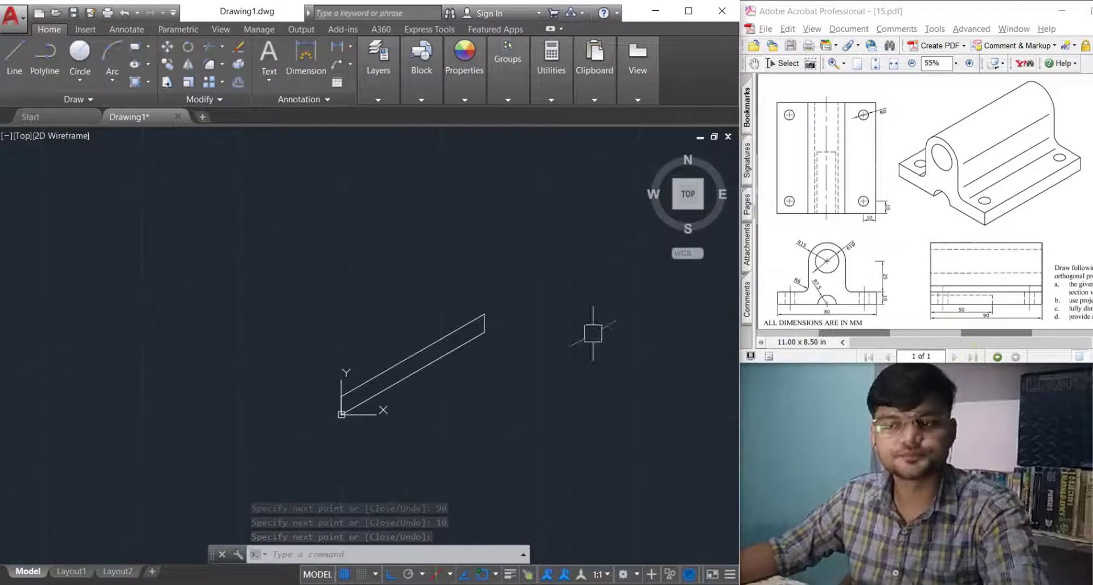
Draw the plate's left face on Isoplane Left from the origin: 80 mm at 150°, 10 mm up, and back to the right face's upper corner.
click(14, 57)
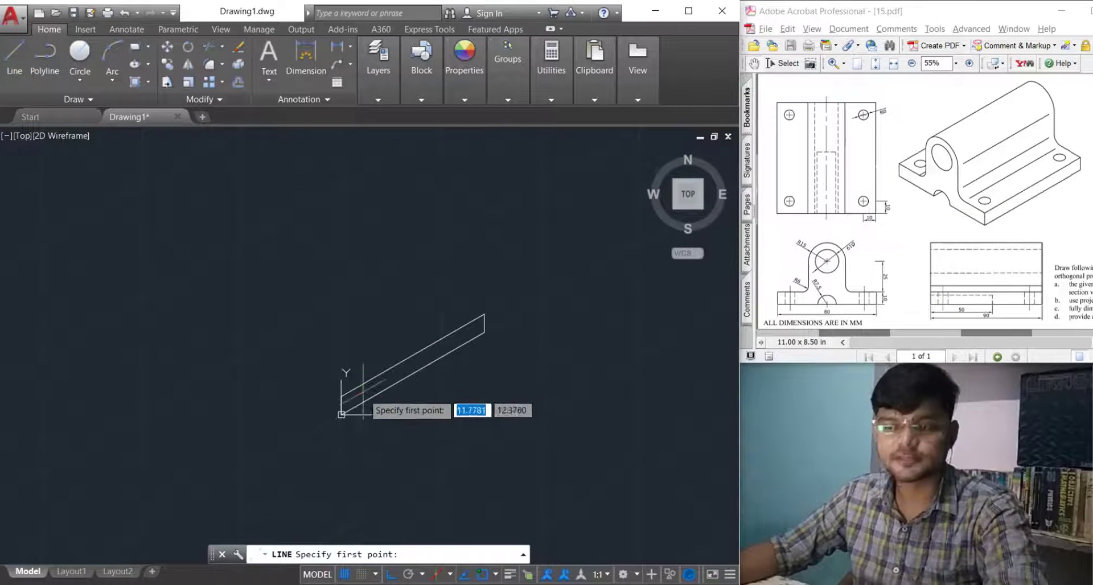
click(341, 414)
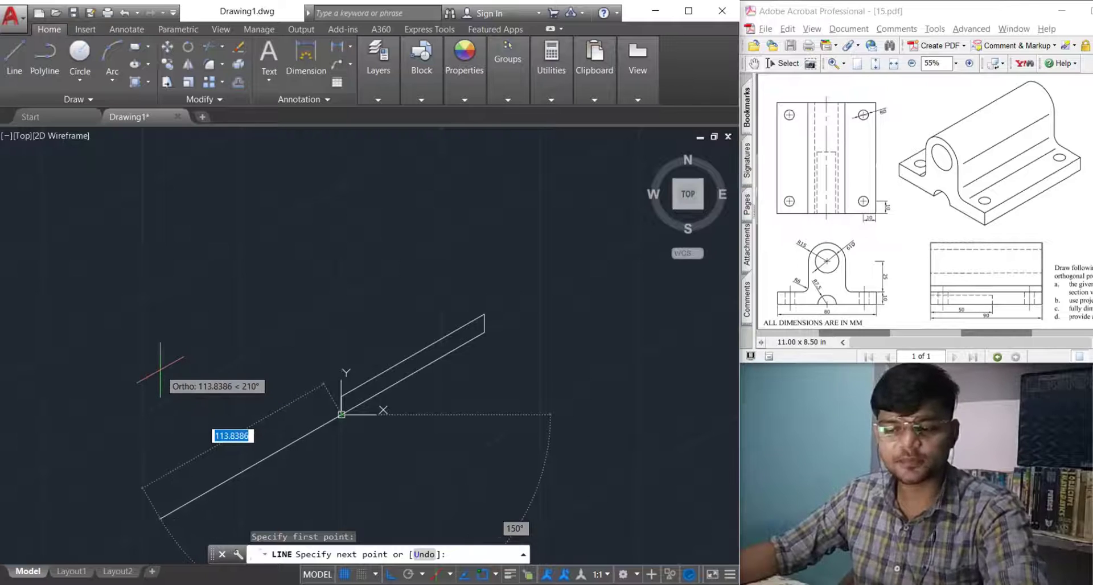
key(F5)
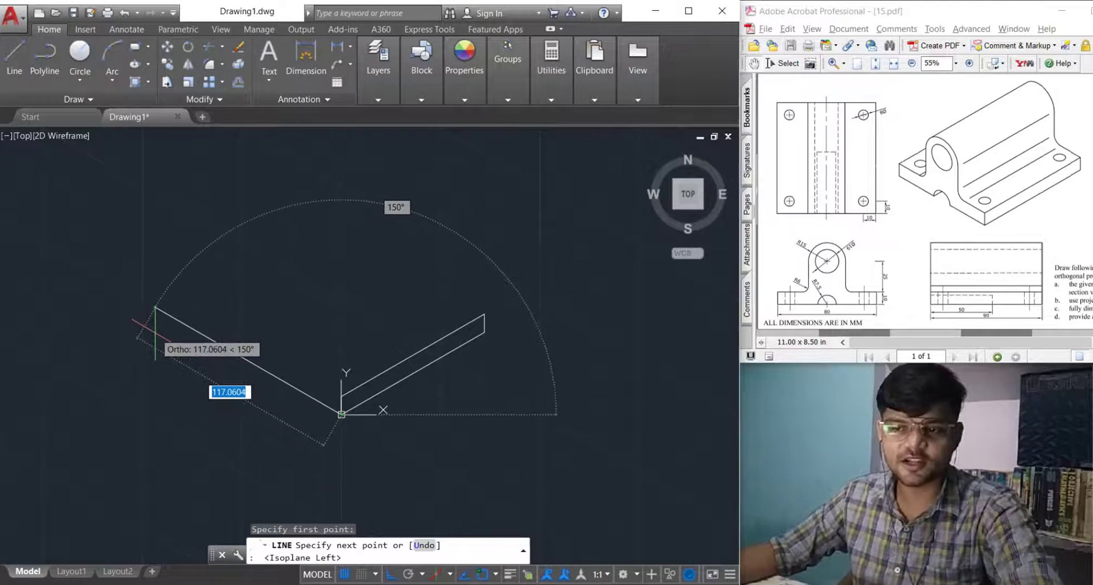
text(80)
key(Return)
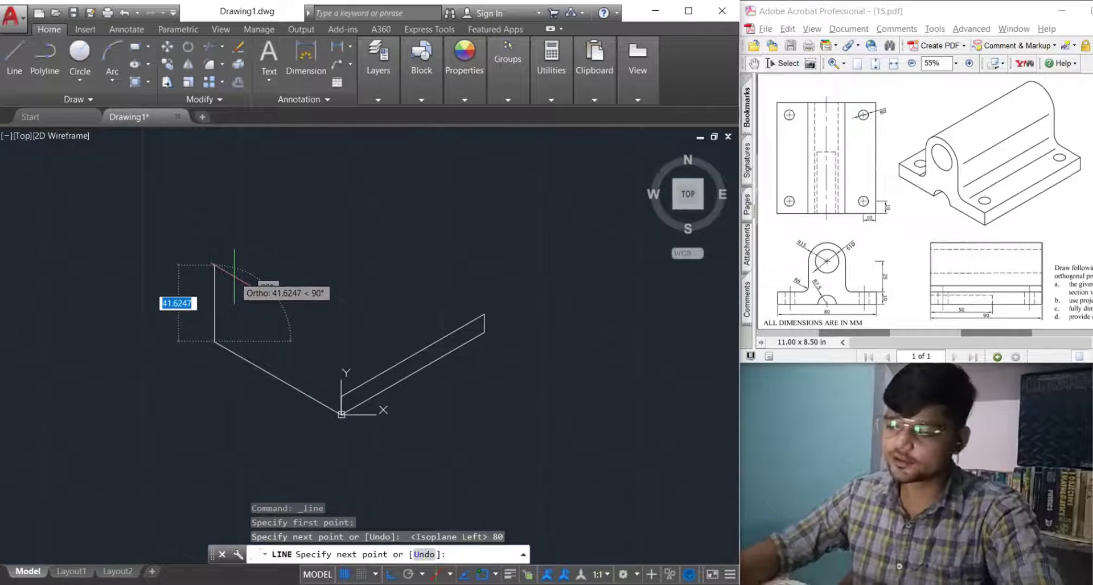
text(10)
key(Return)
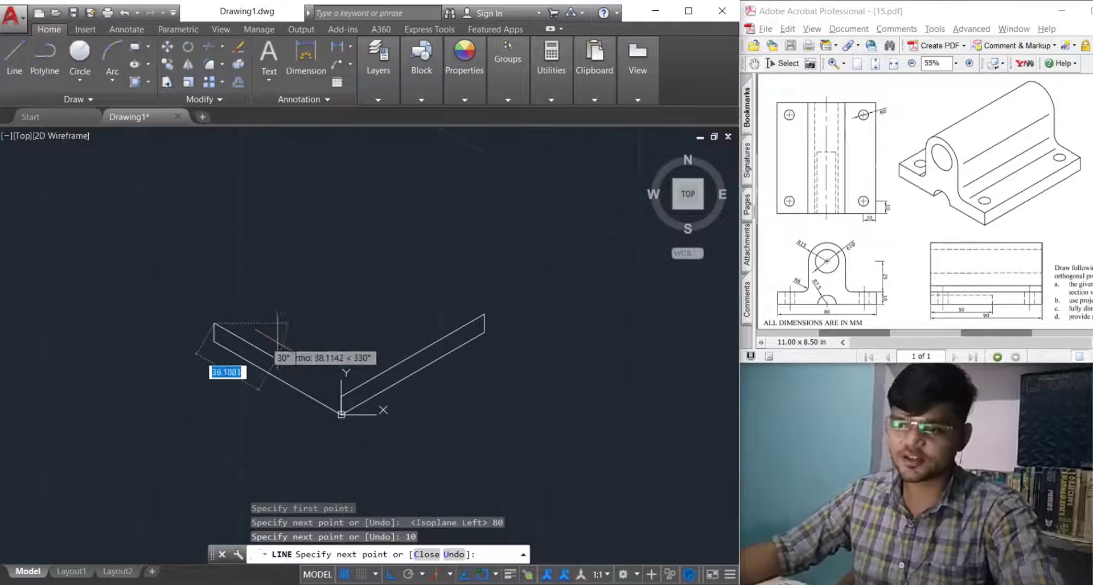
click(342, 413)
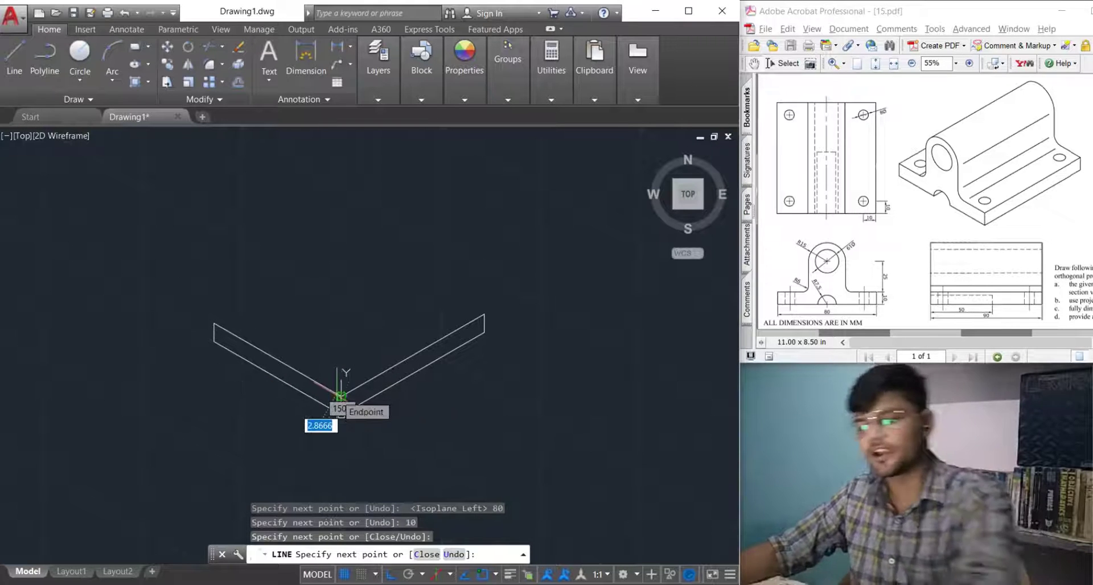
key(Return)
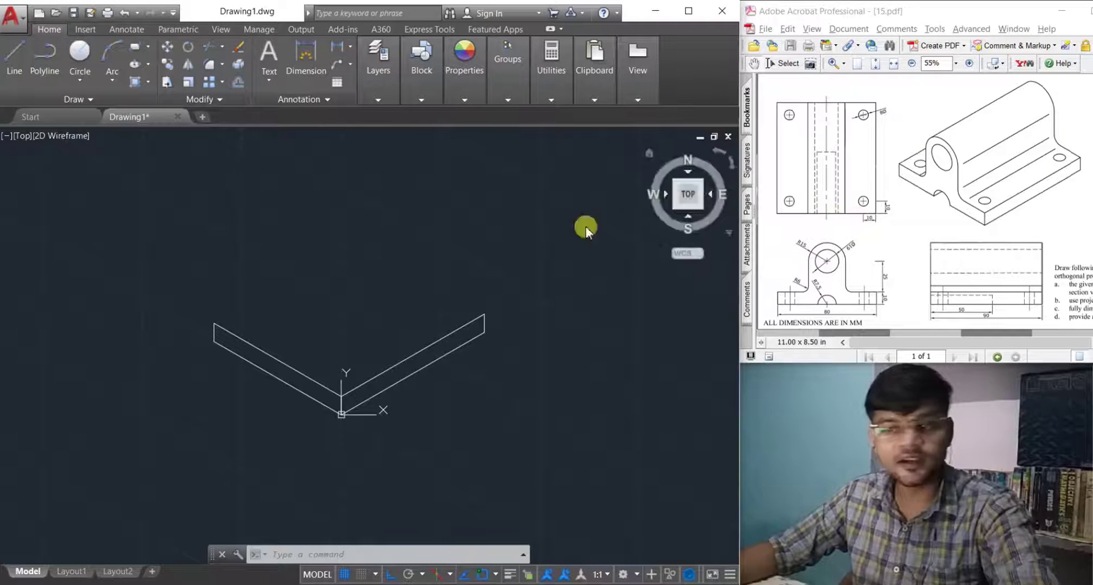
Draw a vertical construction line 35 mm up from the midpoint of the left face's lower edge.
click(14, 56)
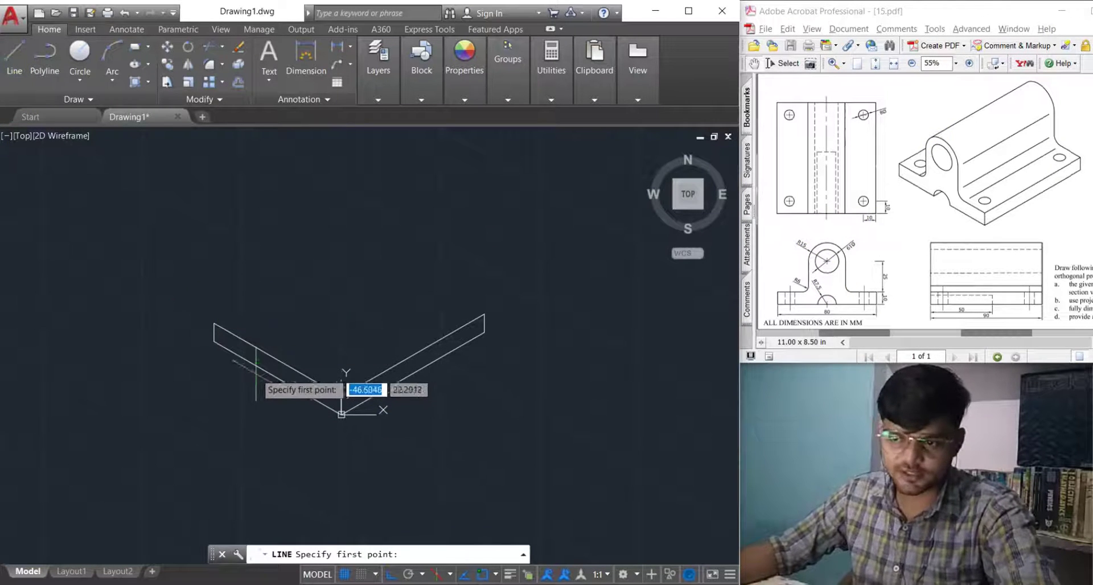
click(341, 414)
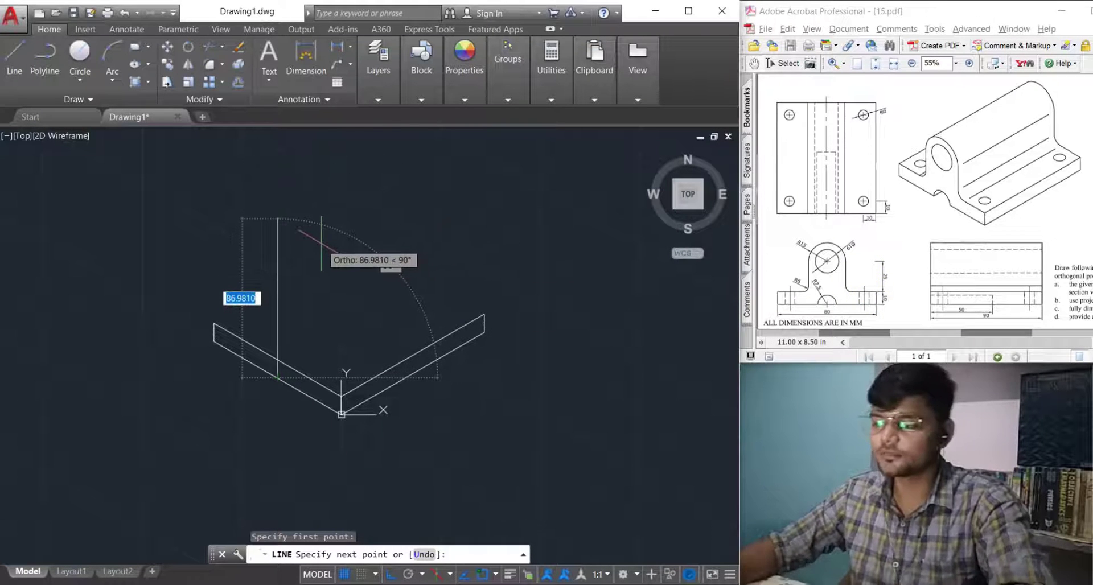
text(35)
key(Return)
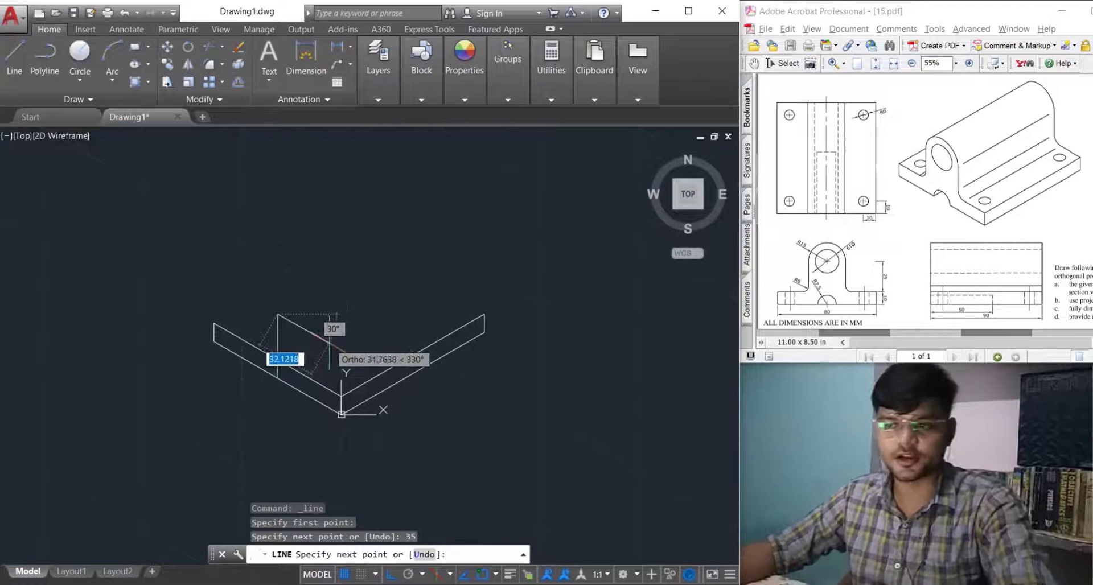
key(Return)
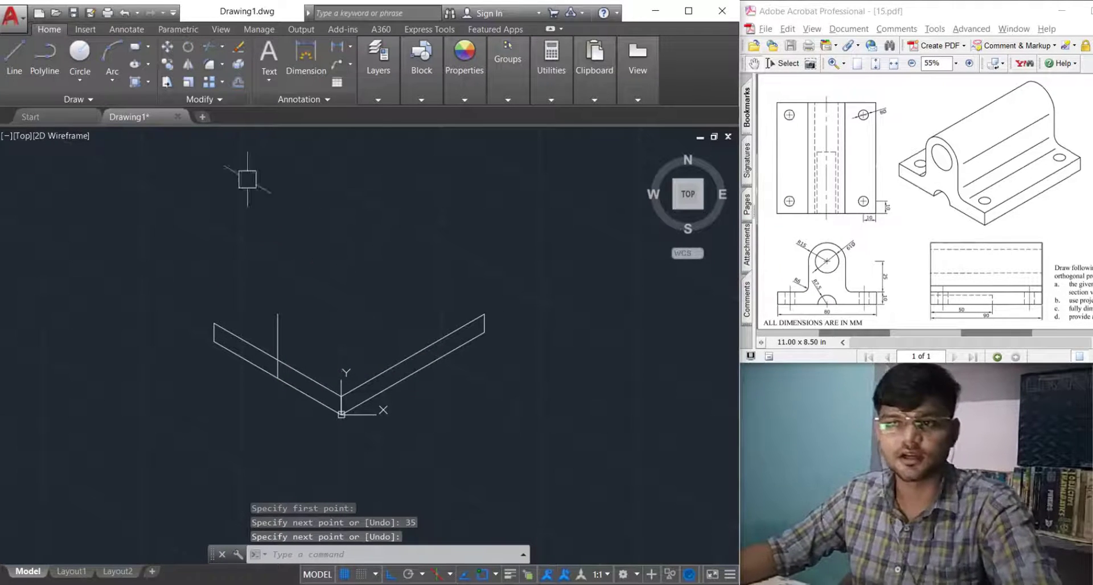
click(79, 59)
click(279, 315)
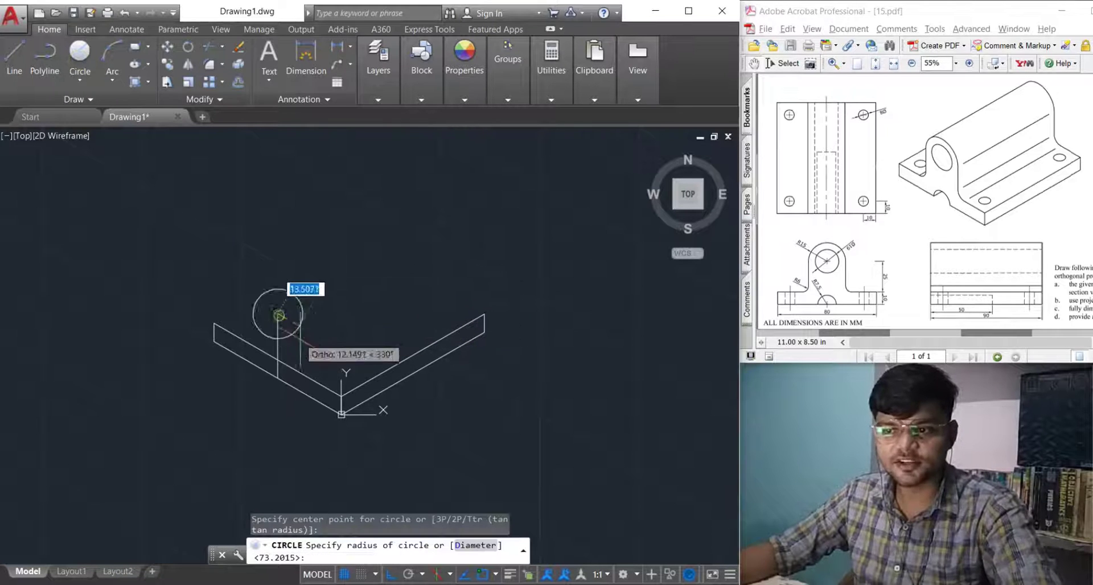
key(Escape)
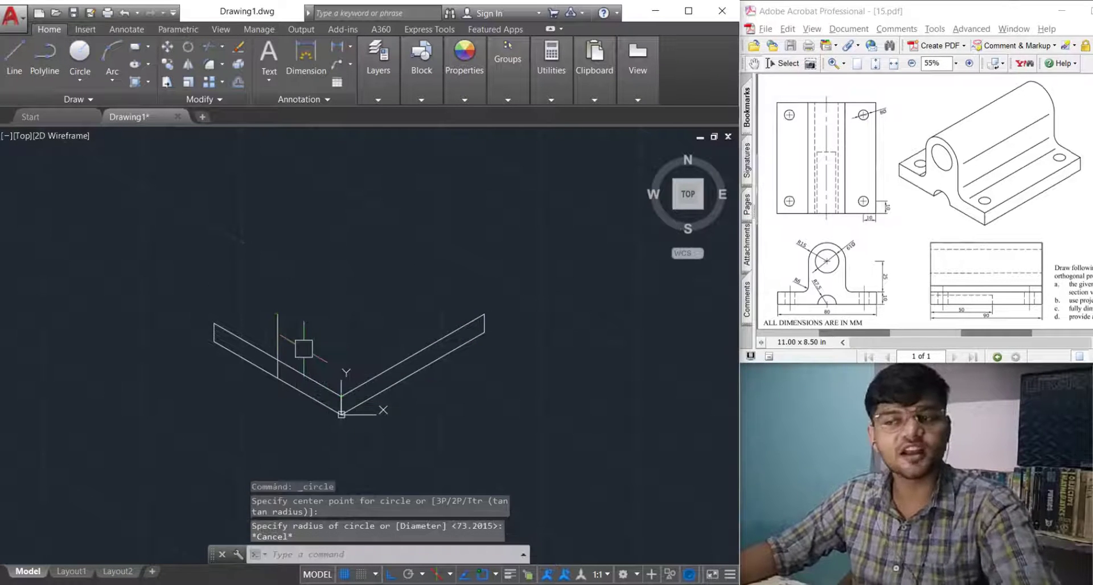
Draw an isocircle of radius 15 mm centred on the upper end of the vertical construction line.
text(EL)
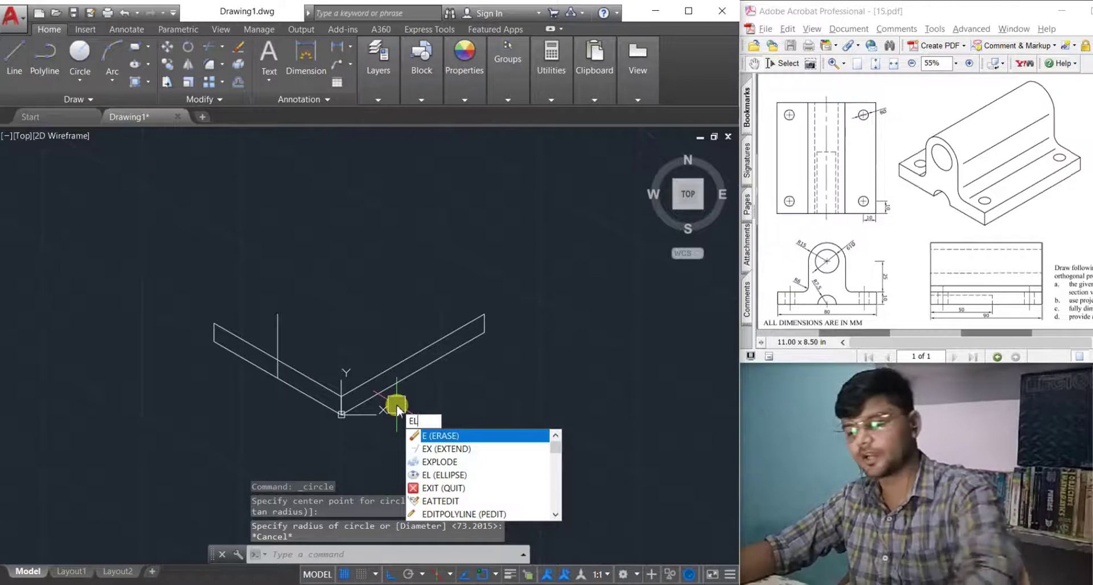
key(Return)
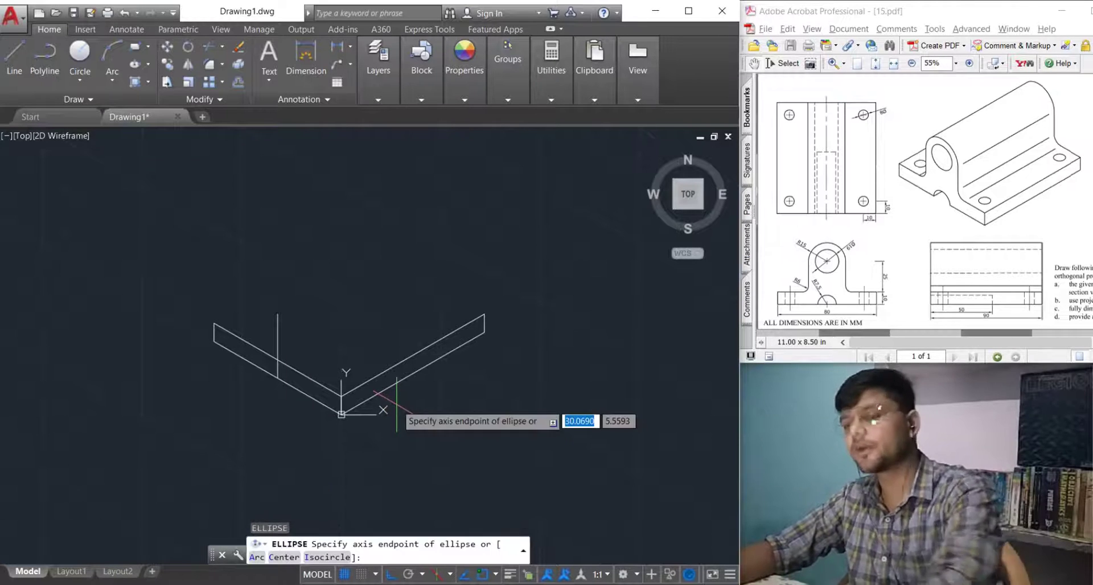
click(322, 563)
click(277, 314)
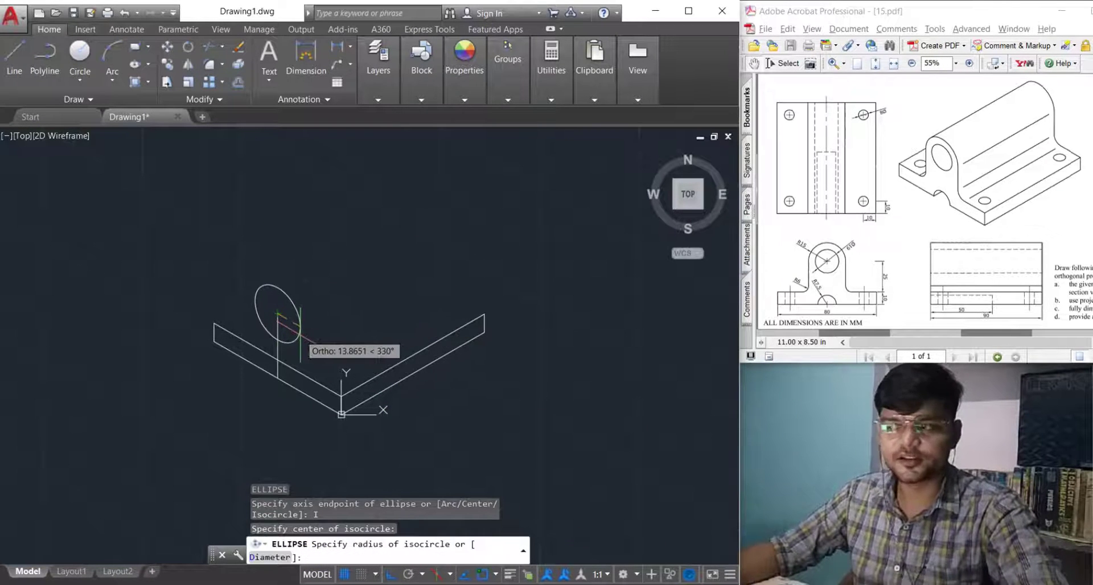
text(15)
key(Return)
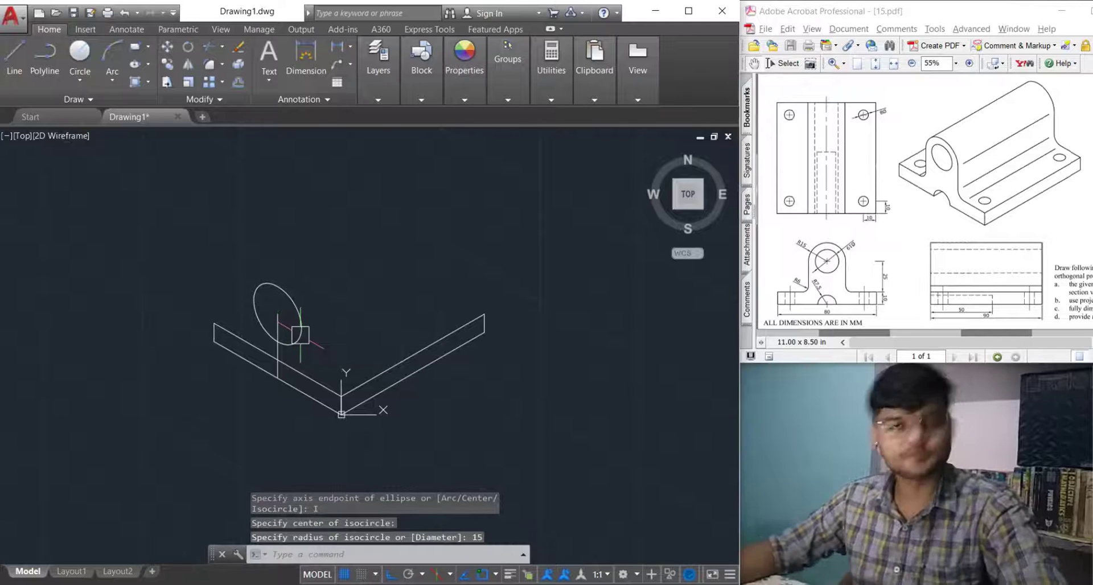
Draw a concentric isocircle of diameter 19 mm inside the larger one for the bore.
key(Return)
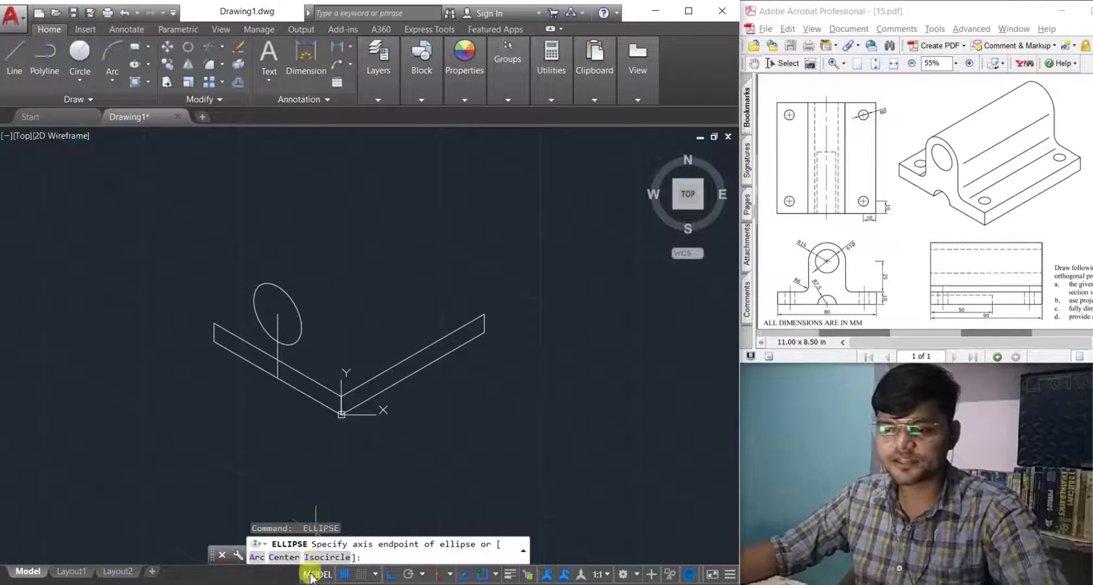
click(321, 558)
click(278, 314)
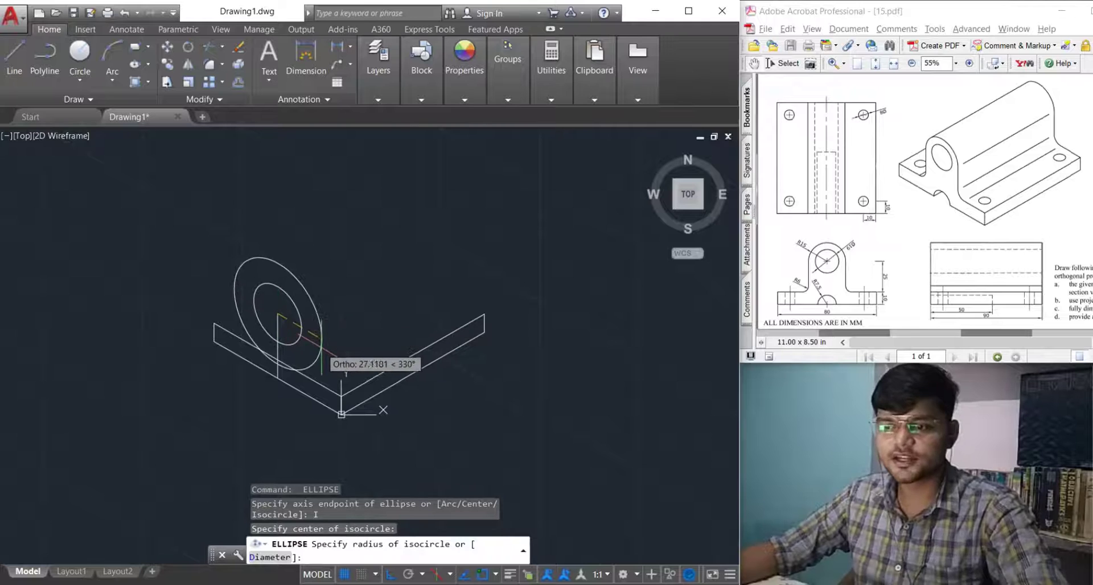
text(d)
key(Return)
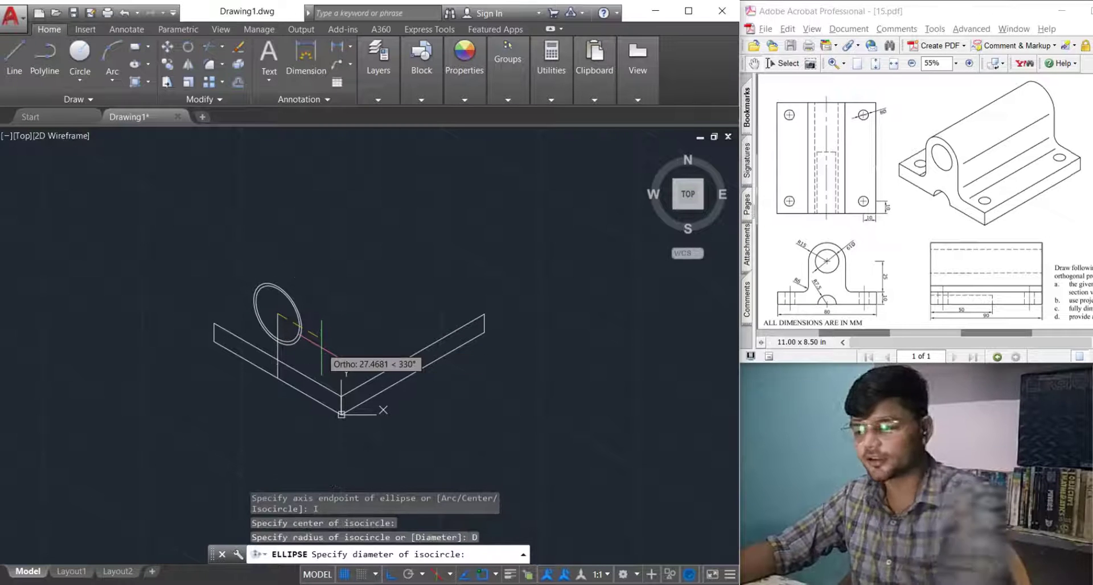
text(1)
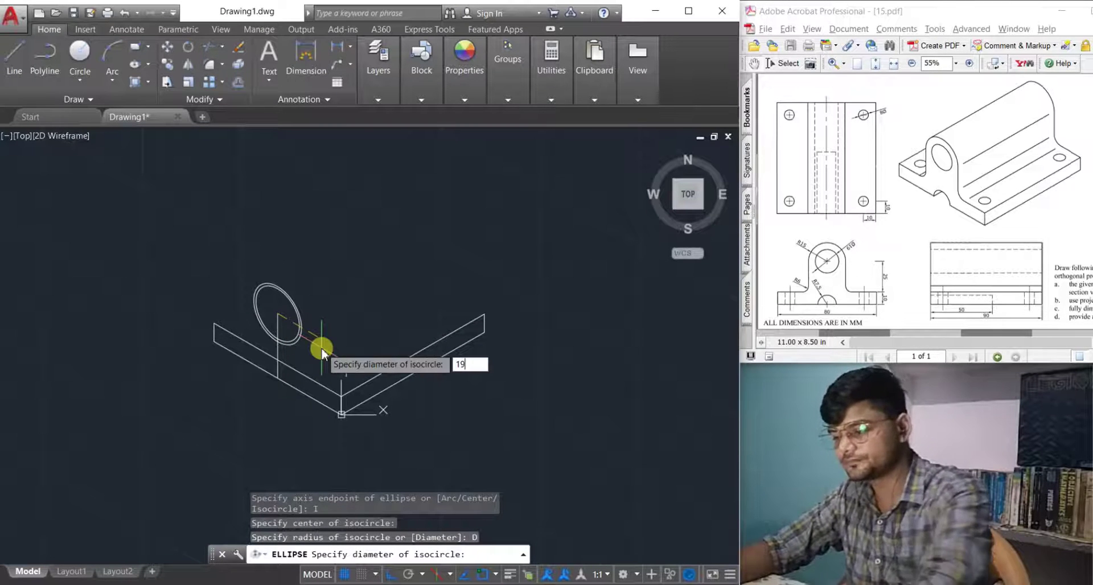
text(9)
key(Return)
Delete the vertical construction line running from the plate's lower edge to the isocircles' centre.
scroll(318, 327, up, 5)
scroll(298, 361, down, 3)
scroll(267, 353, up, 2)
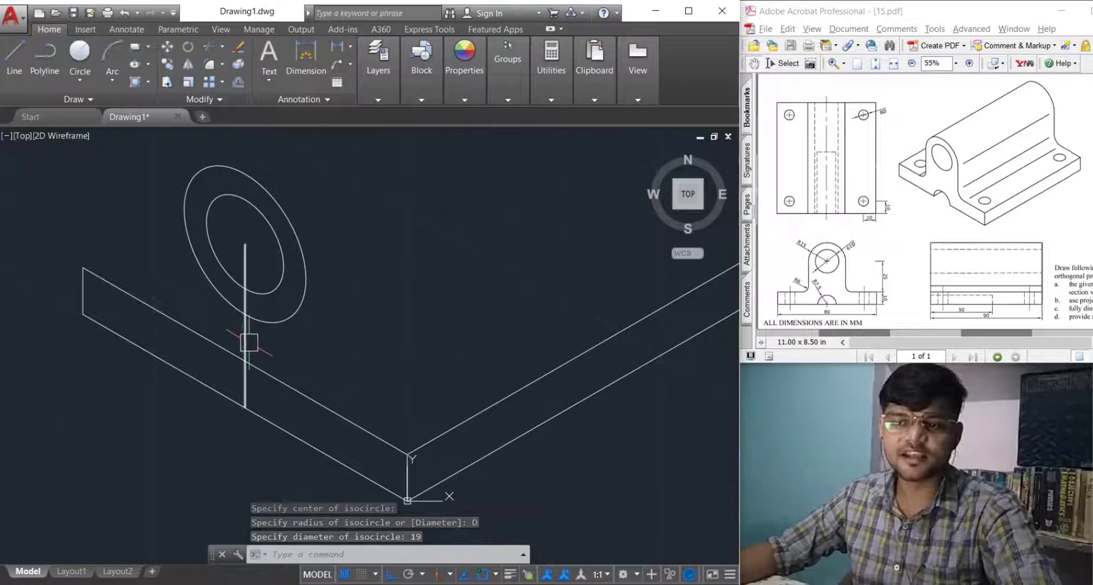
click(247, 343)
key(Delete)
scroll(354, 361, down, 2)
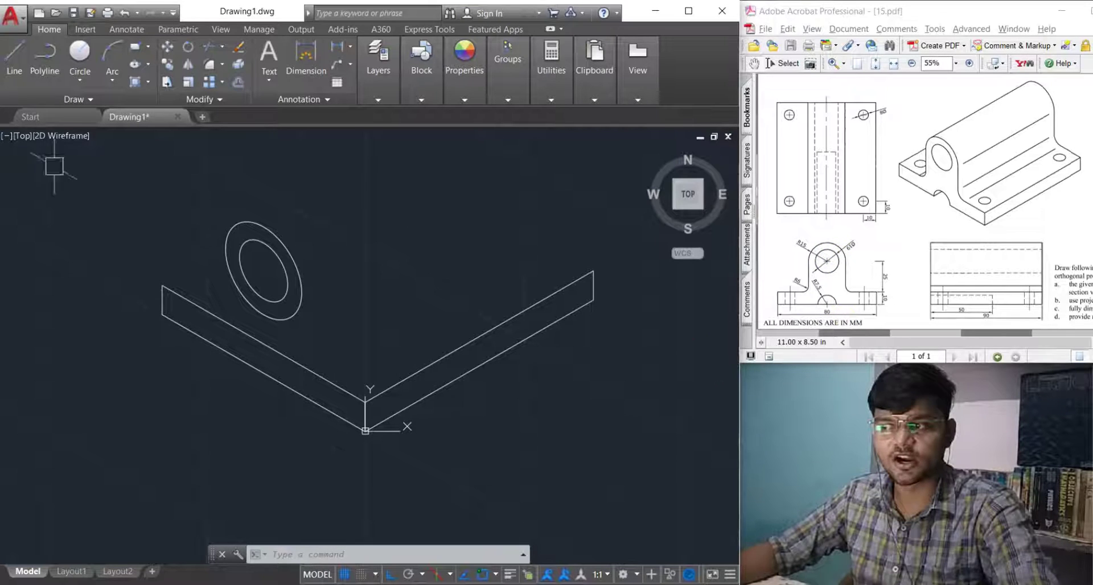
Draw a line from the isocircles' centre 15 mm at 330°, continuing vertically down past the plate's upper edge.
click(14, 57)
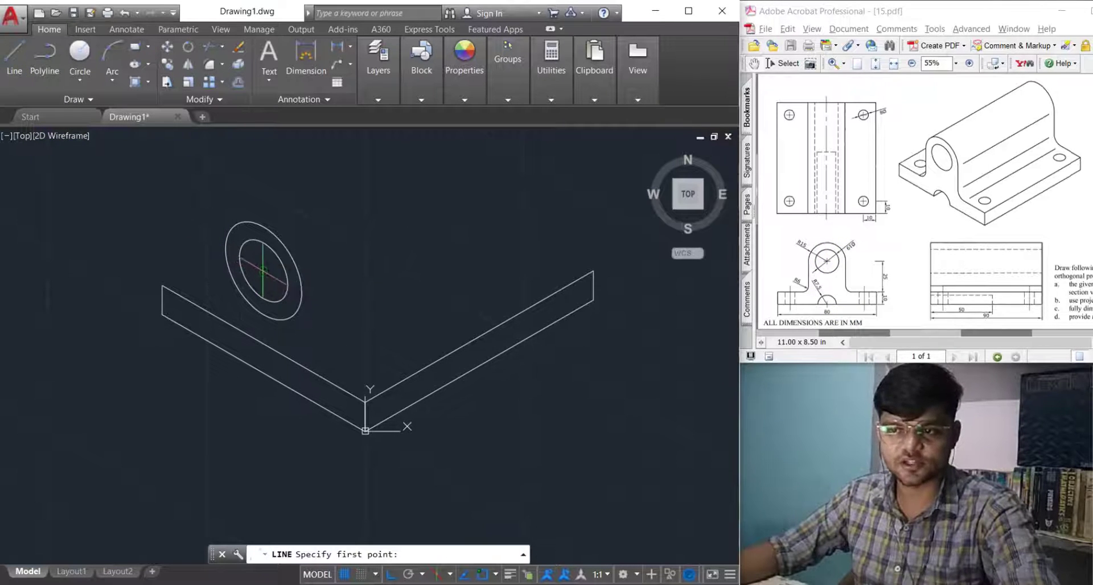
click(263, 270)
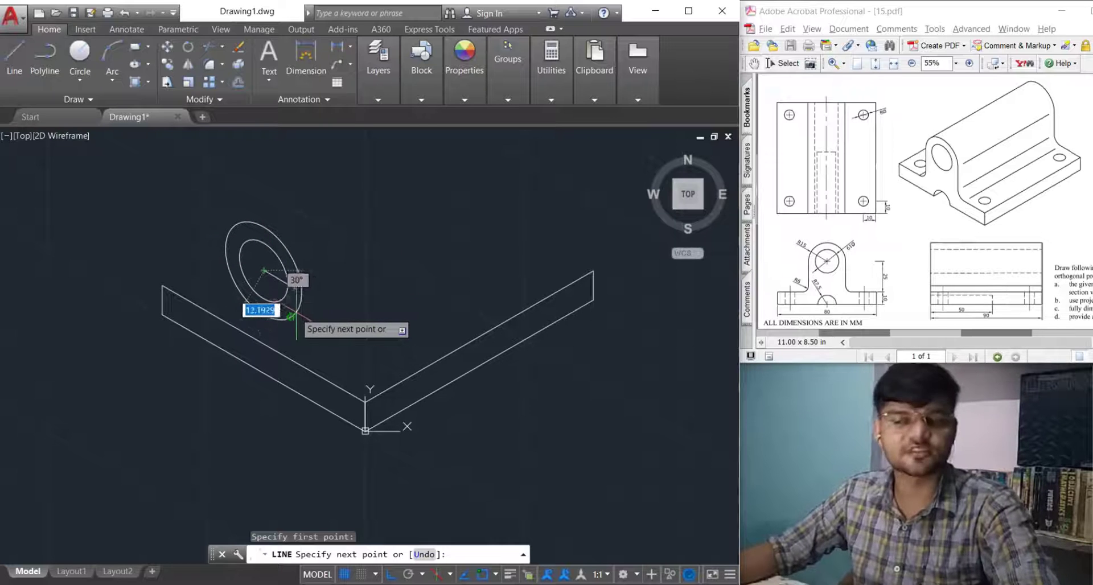
text(15)
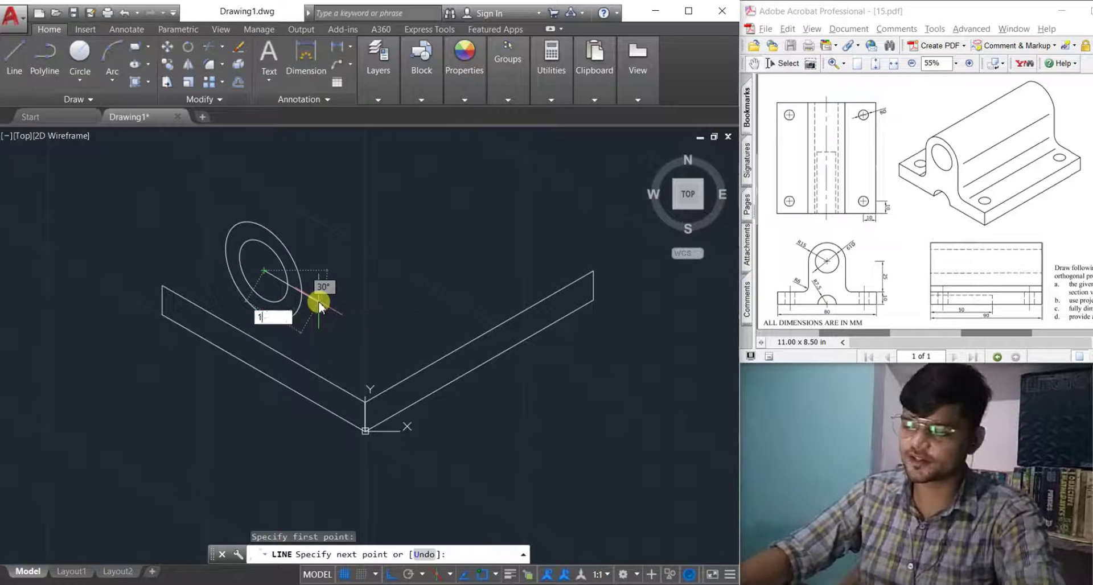
key(Return)
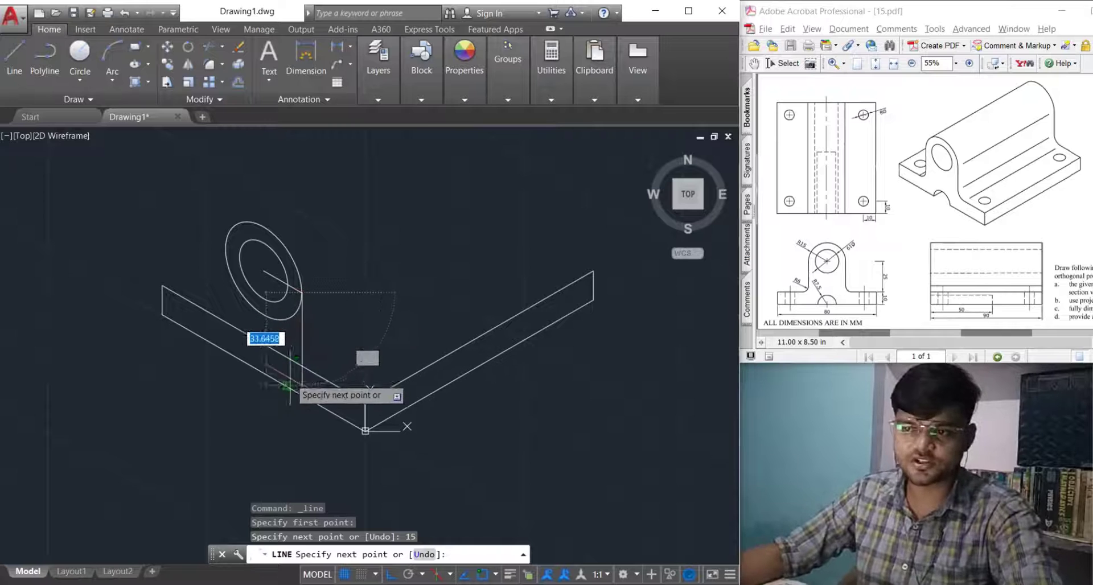
scroll(299, 433, up, 4)
click(317, 364)
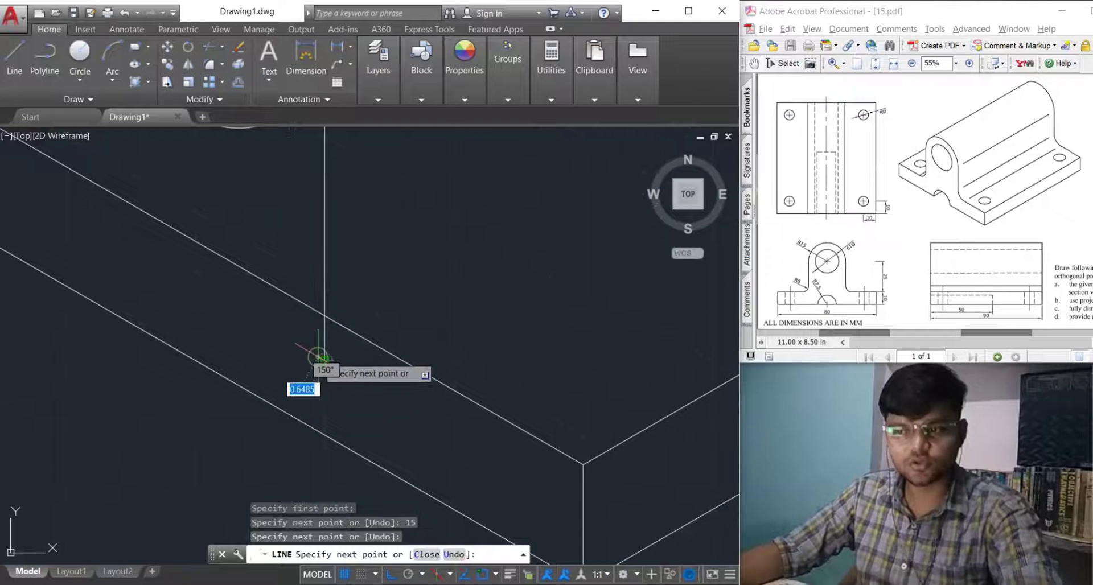
key(Escape)
key(Escape)
scroll(258, 354, down, 3)
scroll(239, 360, up, 1)
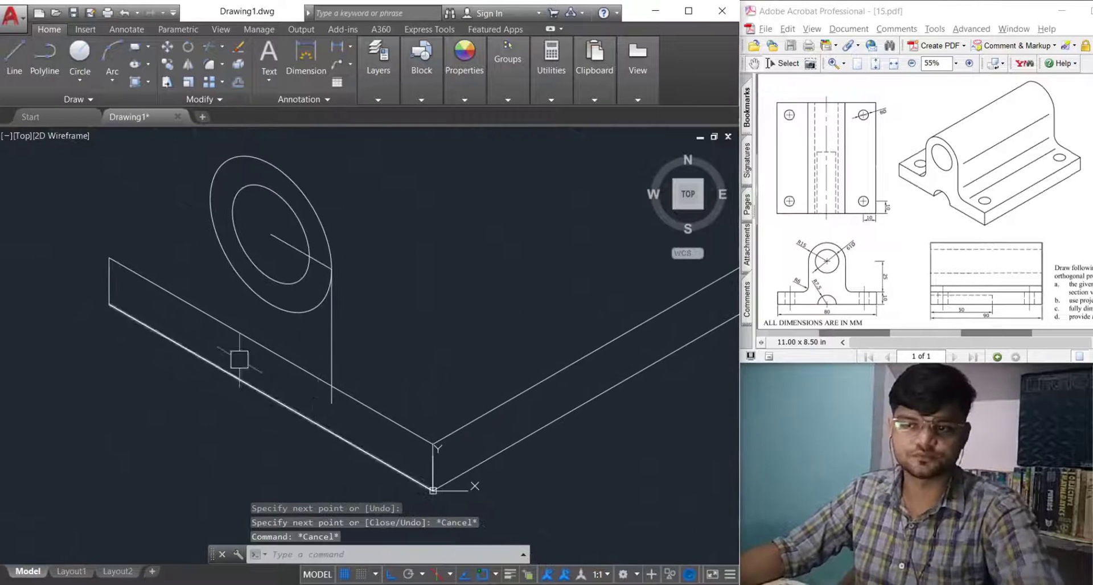
Draw a line from the isocircles' centre 15 mm at 150°, continuing vertically down past the plate's upper edge.
click(14, 57)
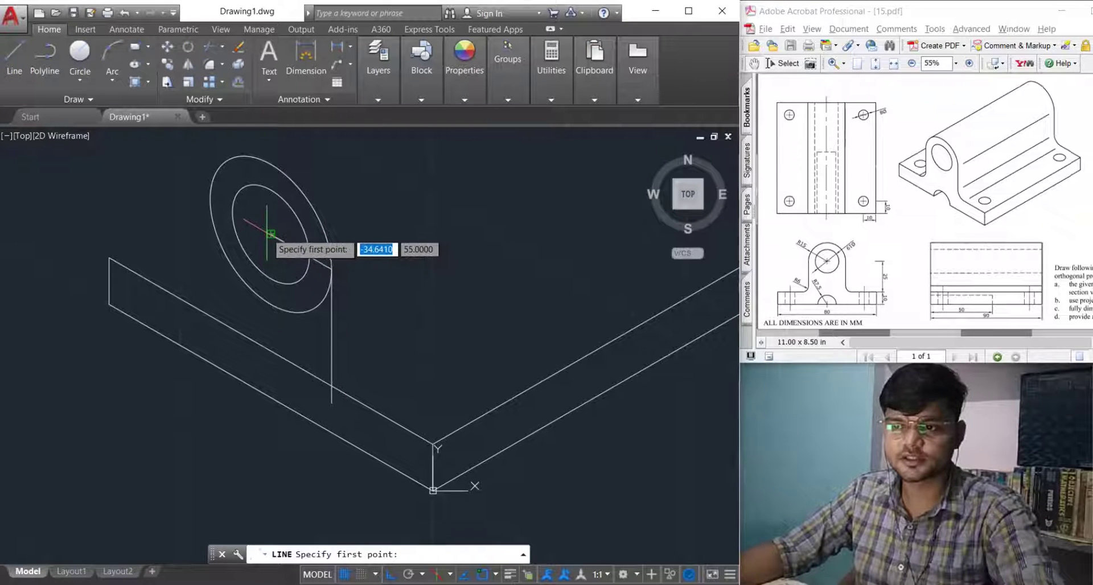
click(271, 234)
text(15)
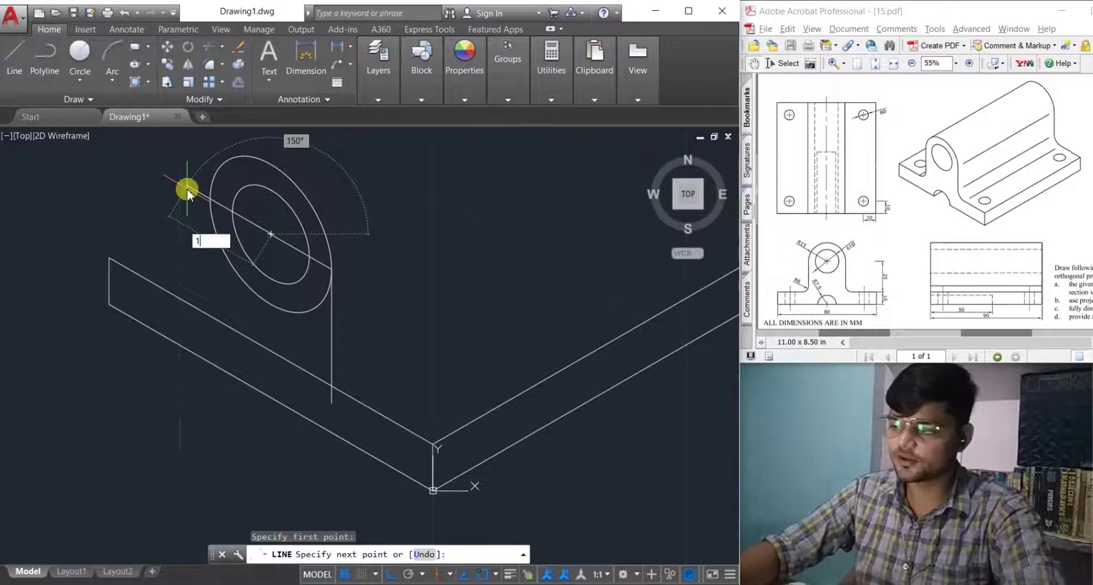
key(Return)
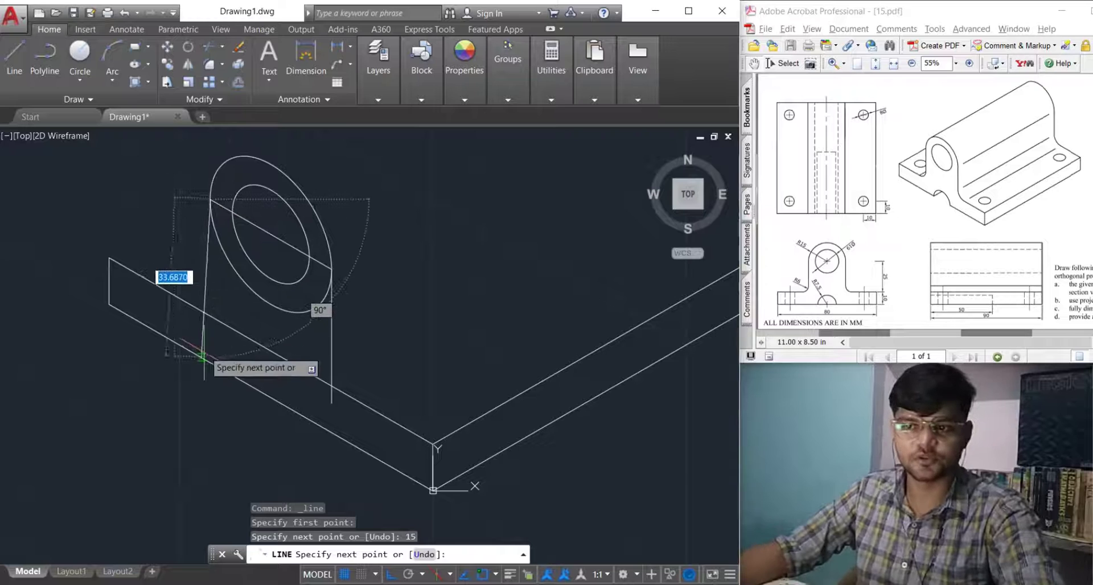
click(207, 323)
key(Escape)
key(Escape)
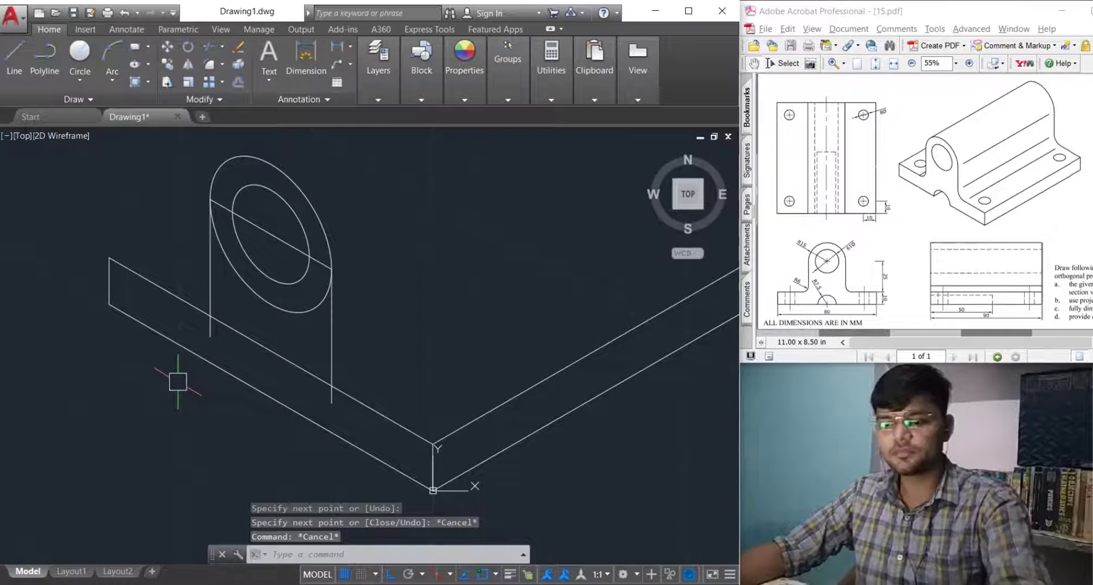
Trim the vertical sides' ends below the plate's upper edge and the lower part of the outer isocircle.
text(TR)
key(Return)
key(Return)
click(210, 328)
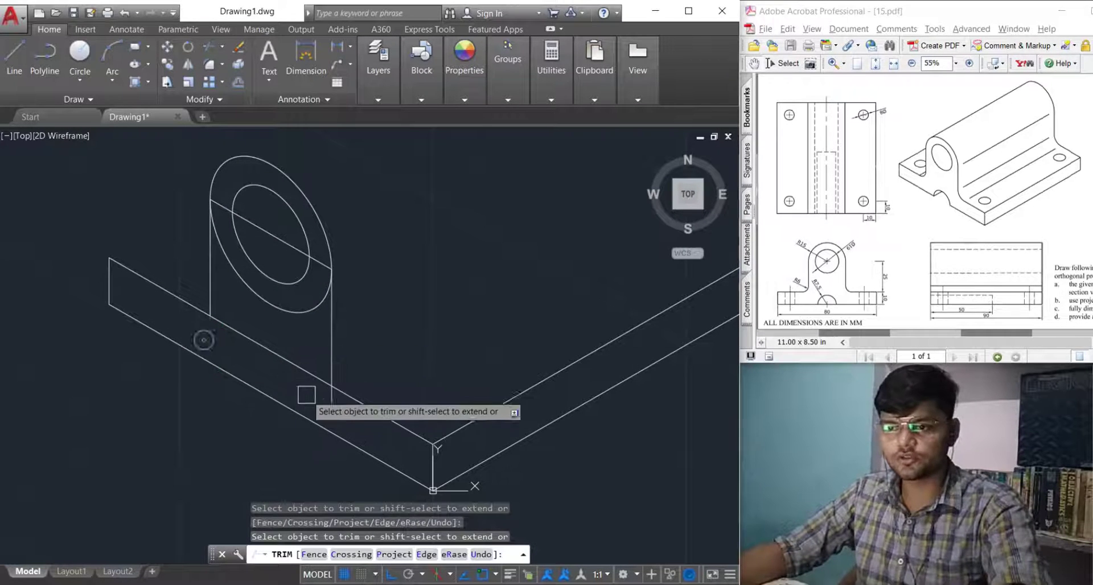
click(241, 296)
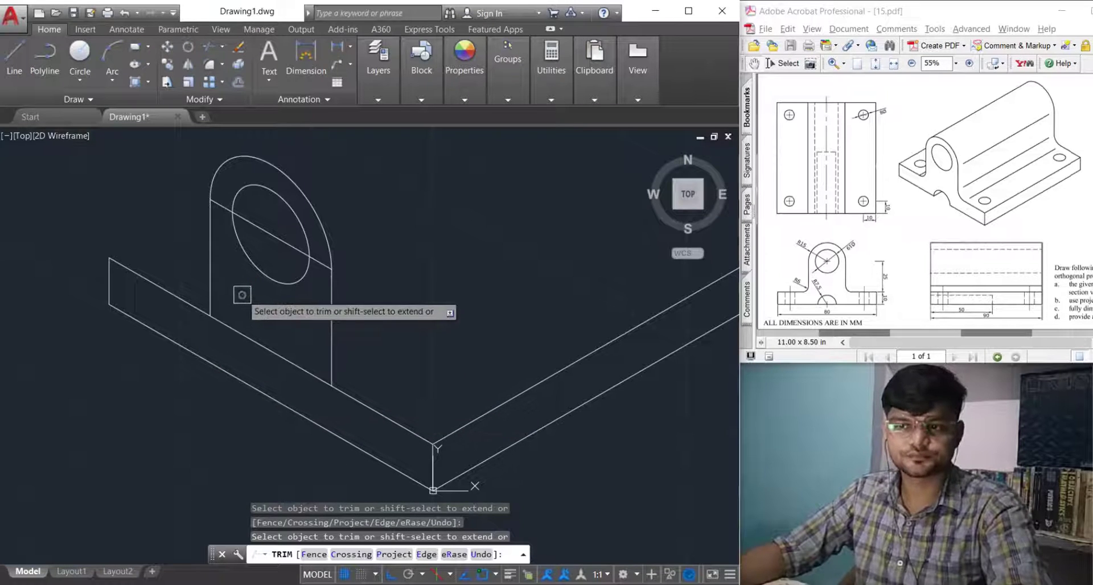
key(Escape)
Erase the two radius lines across the isocircles and trim the plate's upper edge between the upright's sides.
click(266, 231)
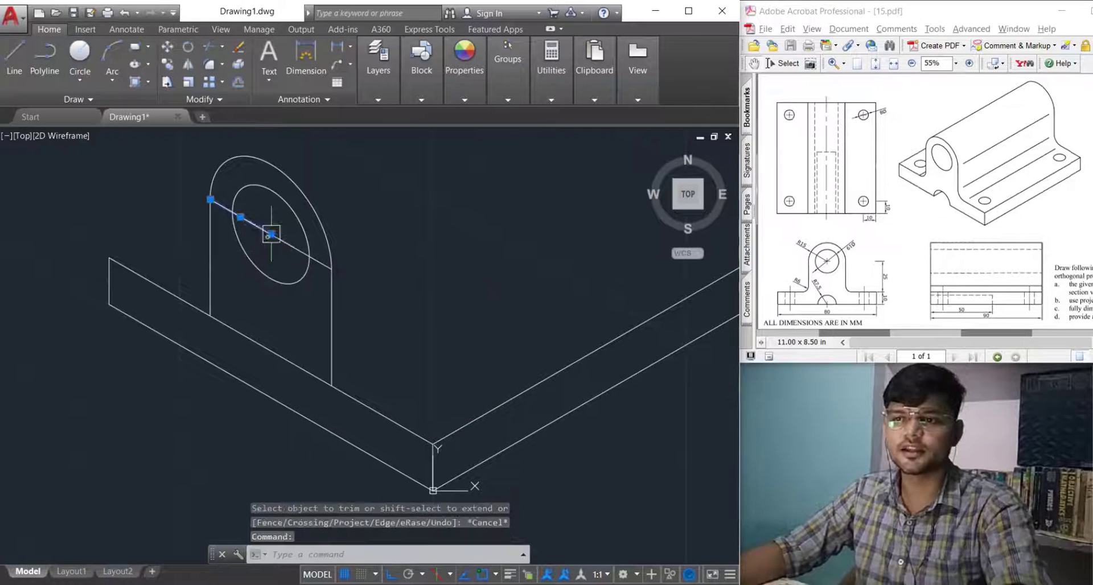
key(Delete)
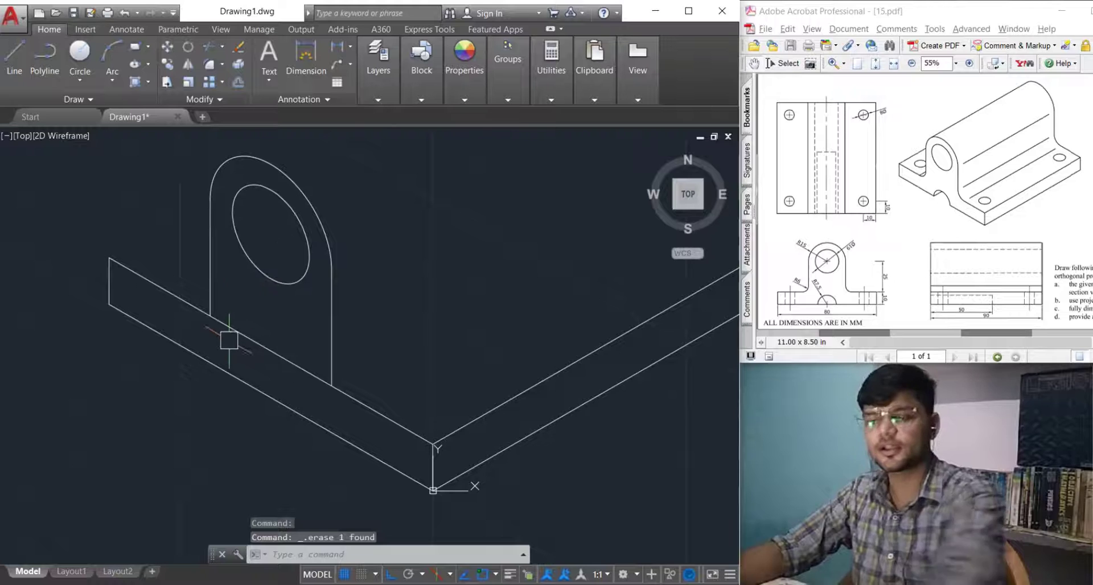
text(tr)
key(Return)
key(Return)
click(251, 330)
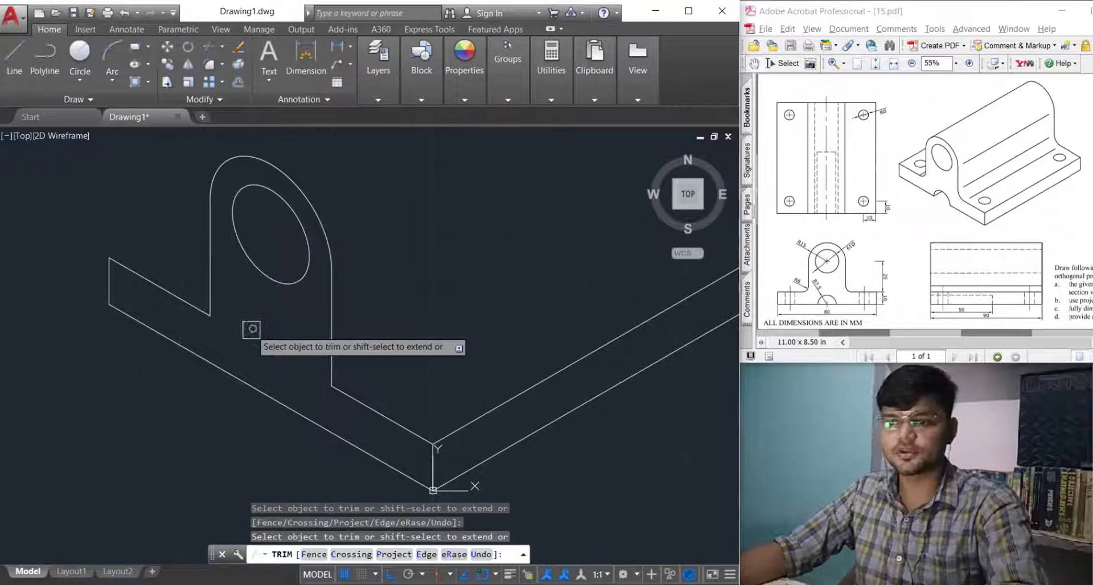
key(Escape)
key(Escape)
scroll(226, 378, down, 3)
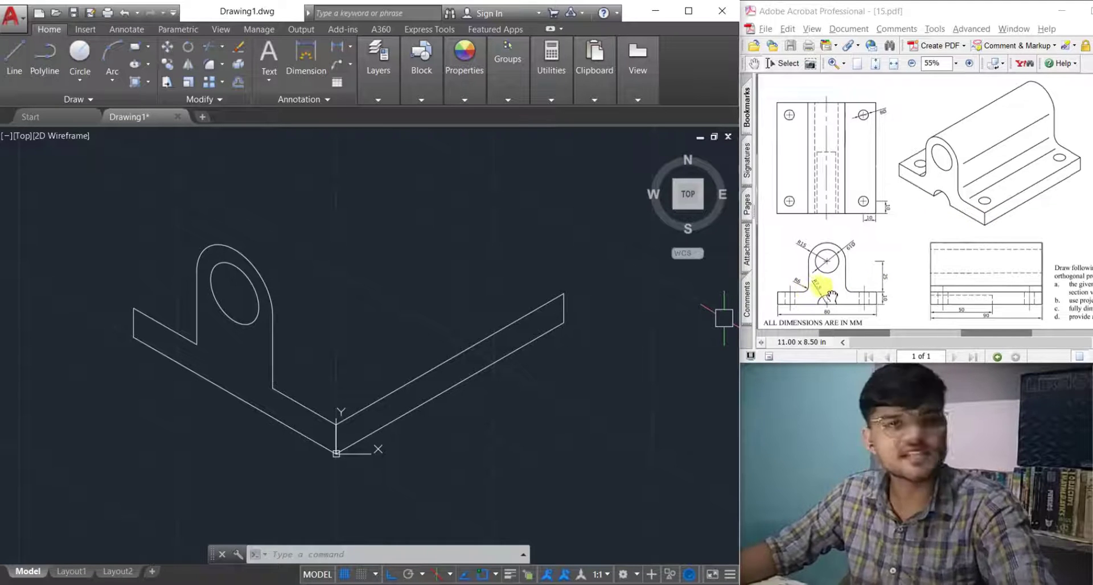
Draw an isocircle of radius 7.5 mm centred on the midpoint of the front face's lower edge.
text(EK)
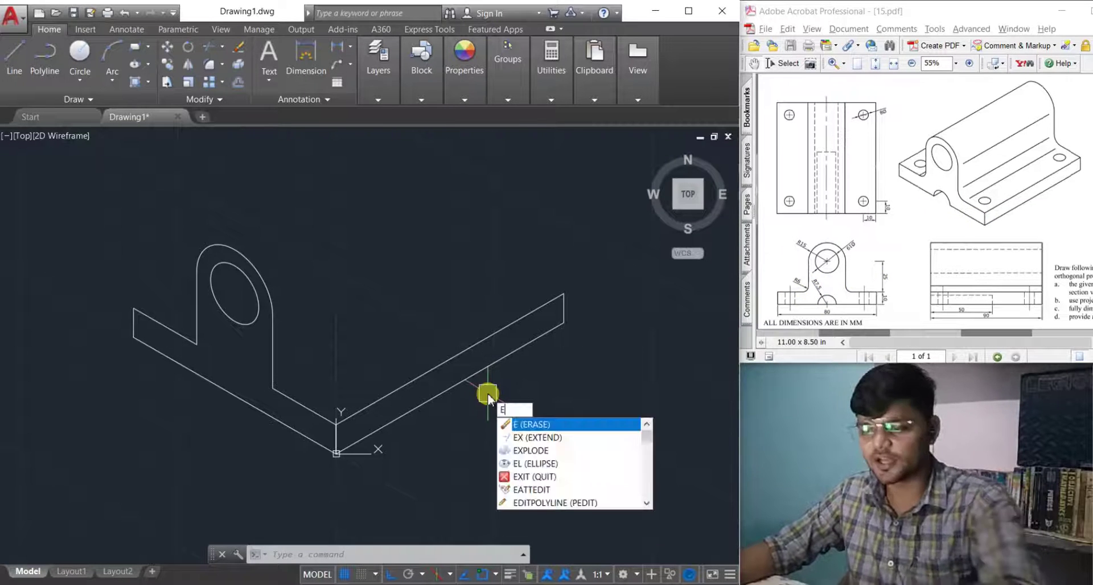
key(BackSpace)
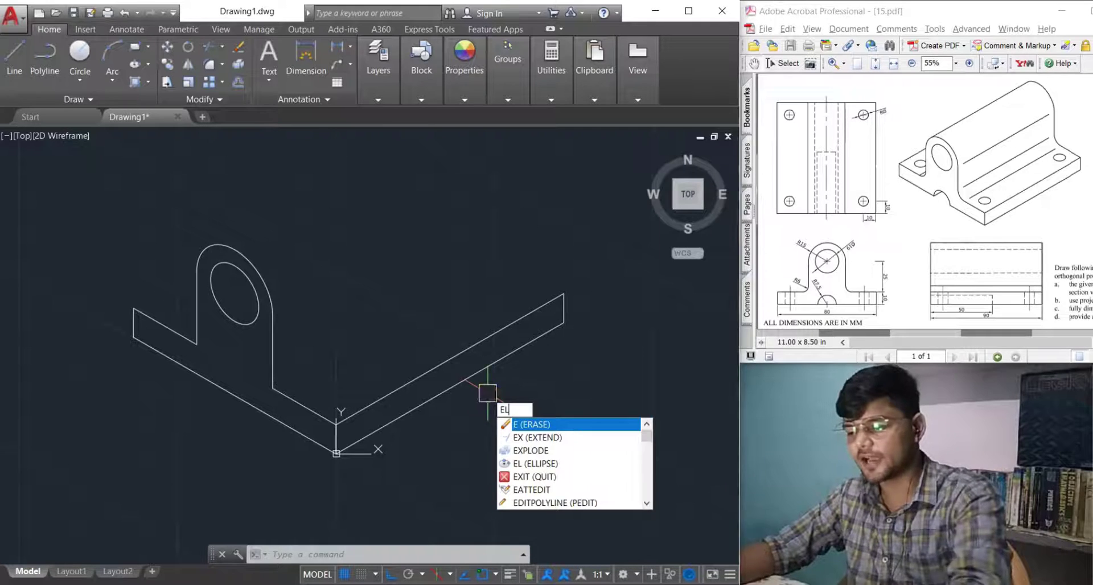
text(L)
key(Return)
click(320, 557)
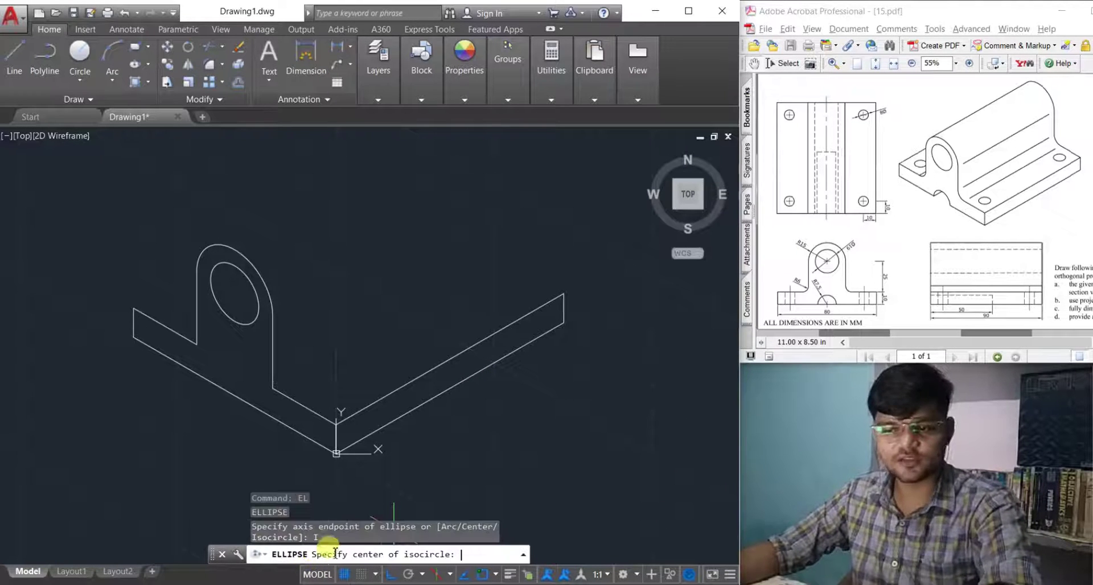
click(231, 392)
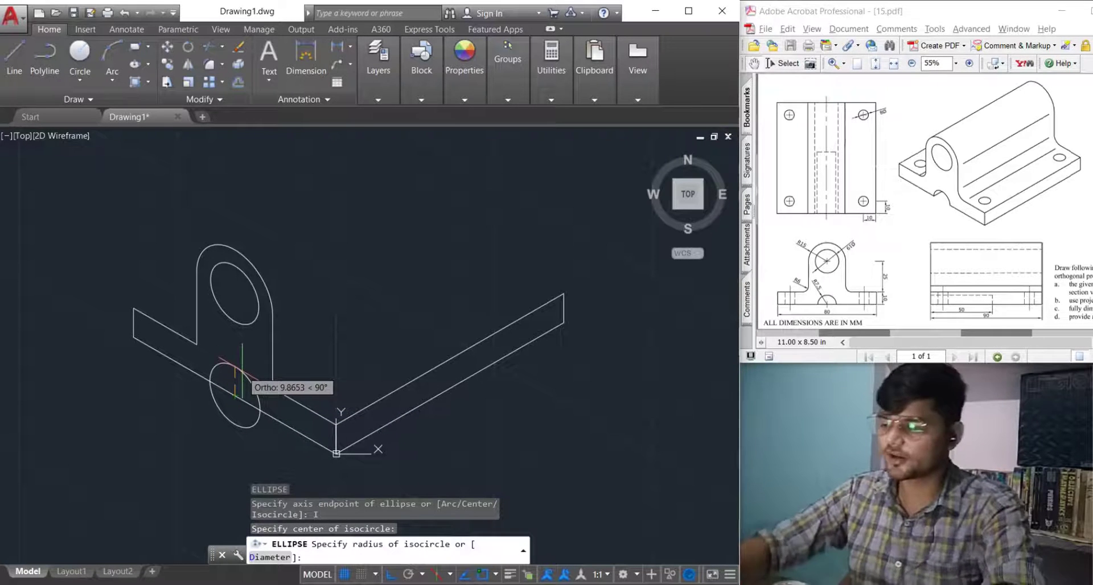
text(7)
key(Return)
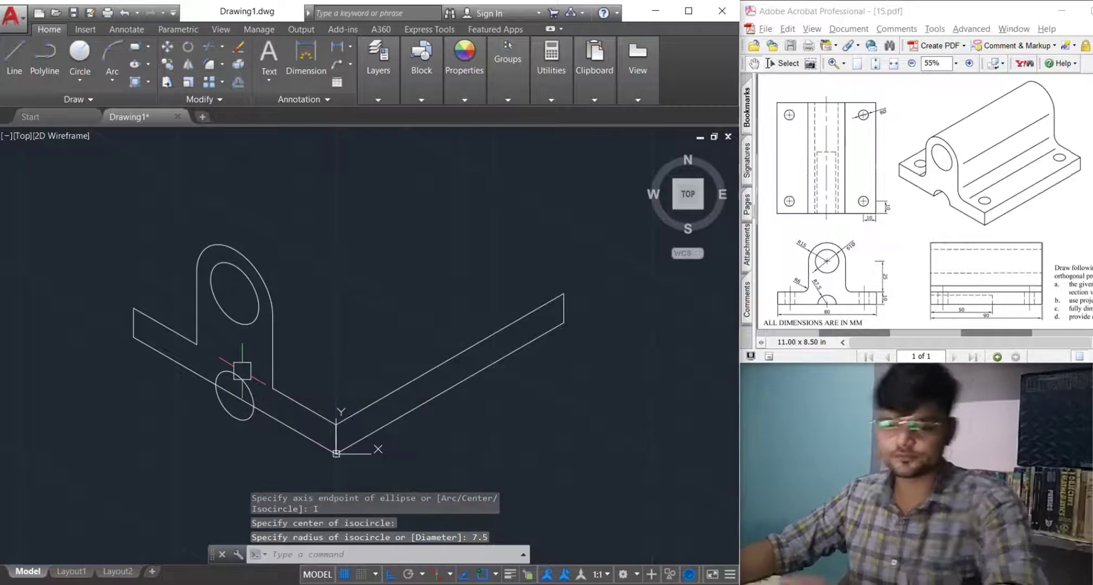
Trim the lower half of the 7.5 mm isocircle and the plate's lower edge inside it to form the notch.
key(Escape)
text(TR)
key(Return)
key(Return)
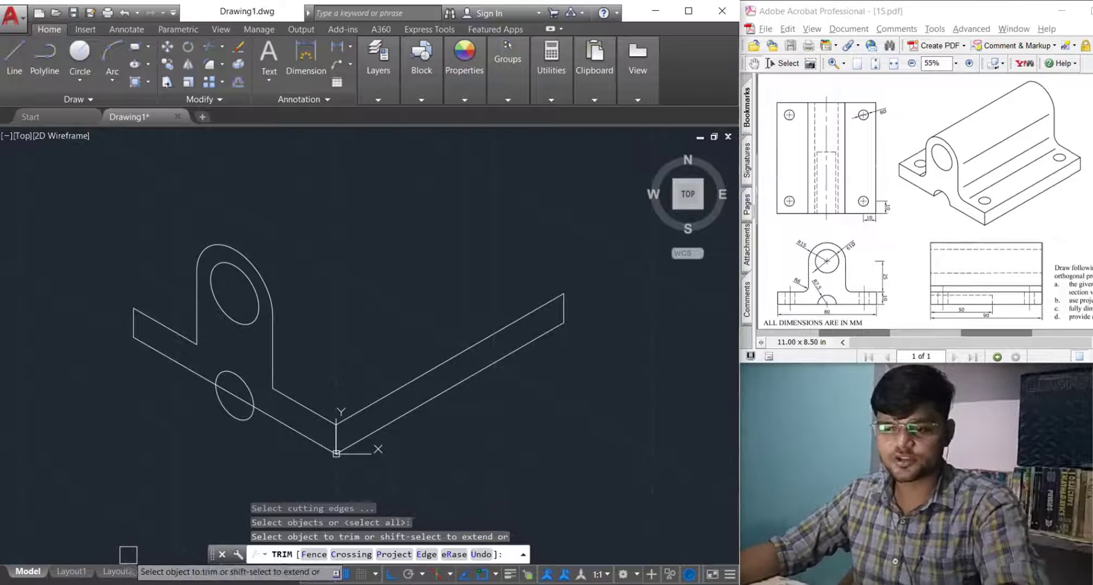
click(229, 401)
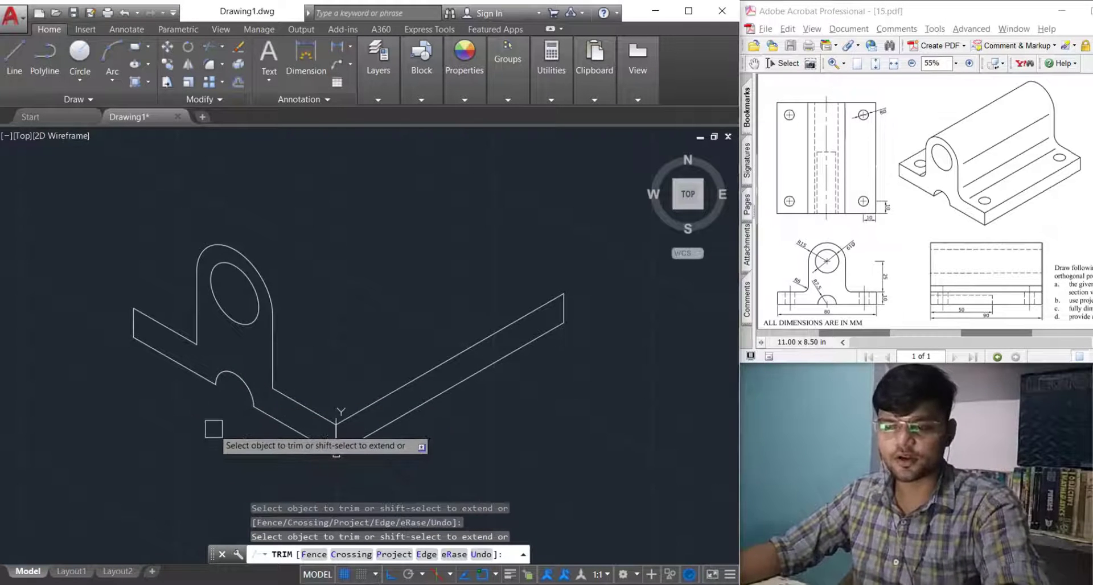
key(Escape)
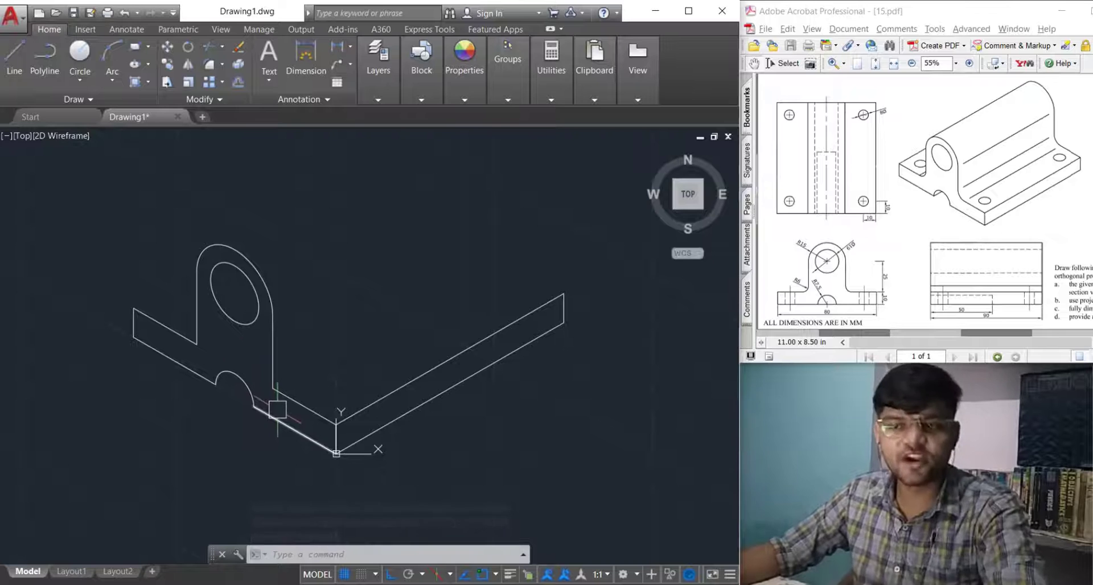
Try a 6 mm radius fillet between the plate's upper edge and the upright's left side, and undo it.
scroll(200, 342, up, 3)
scroll(224, 361, down, 2)
scroll(240, 371, down, 2)
text(f)
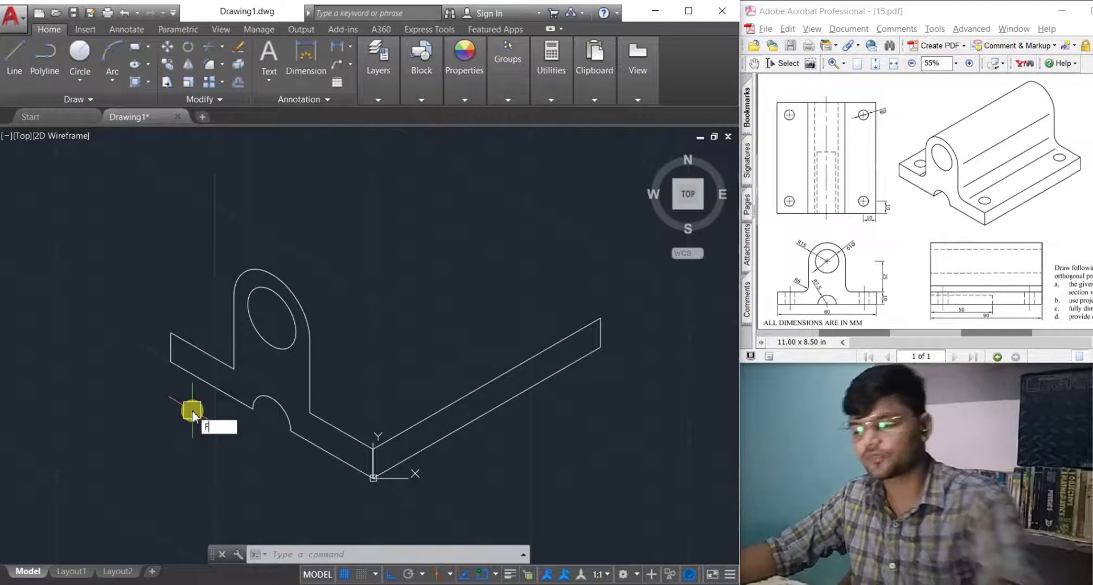
key(Return)
text(r)
key(Return)
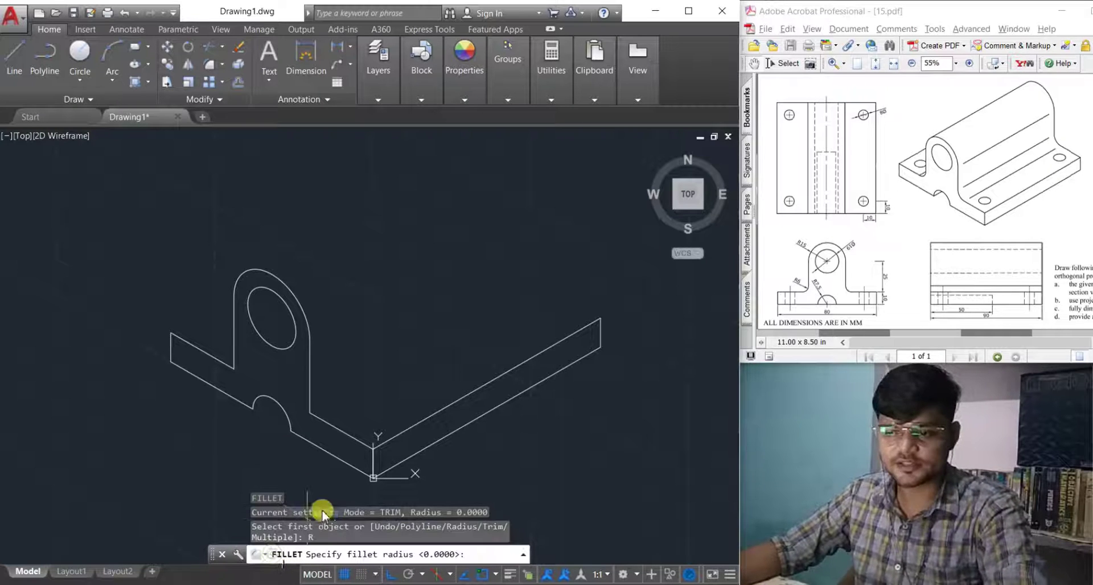
text(6)
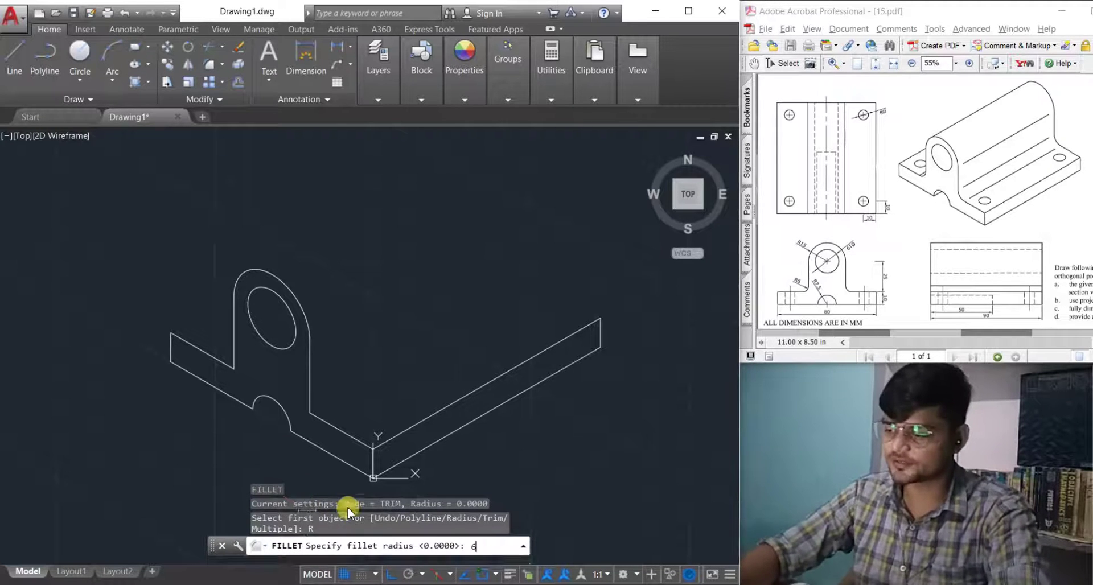
key(Return)
click(212, 353)
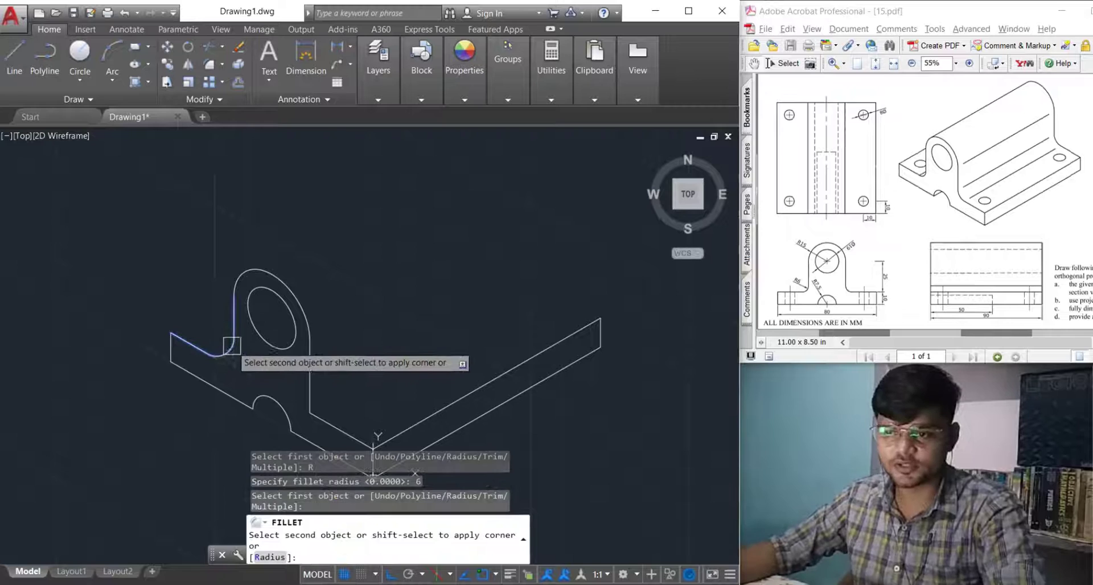
click(234, 345)
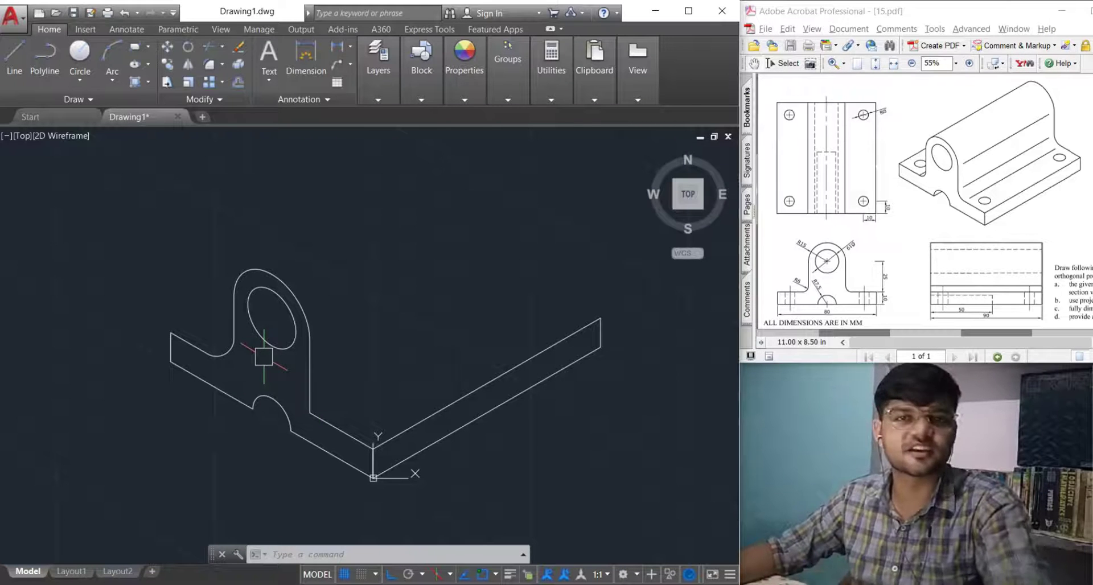
key(ctrl+z)
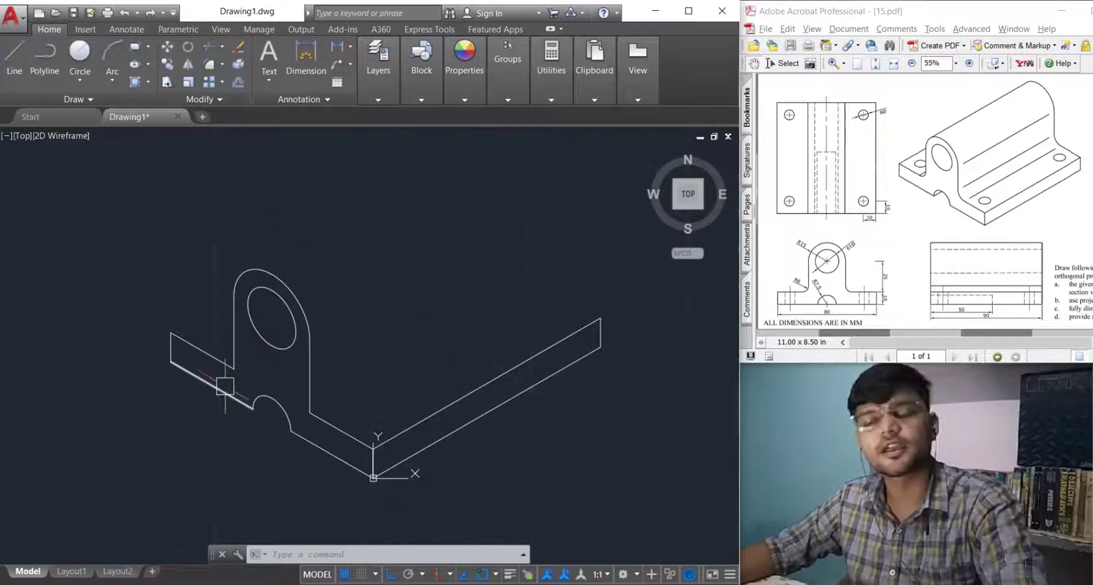
Draw a line from the upright's lower left corner 6 mm at 150° along the plate's edge, continuing 6 mm vertically up.
scroll(240, 385, up, 6)
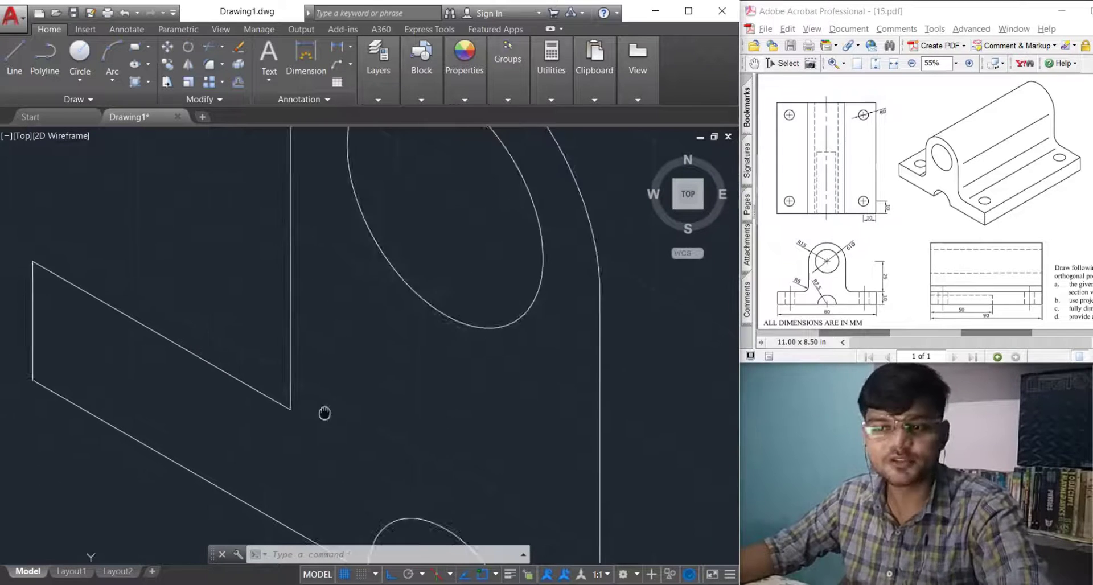
click(14, 57)
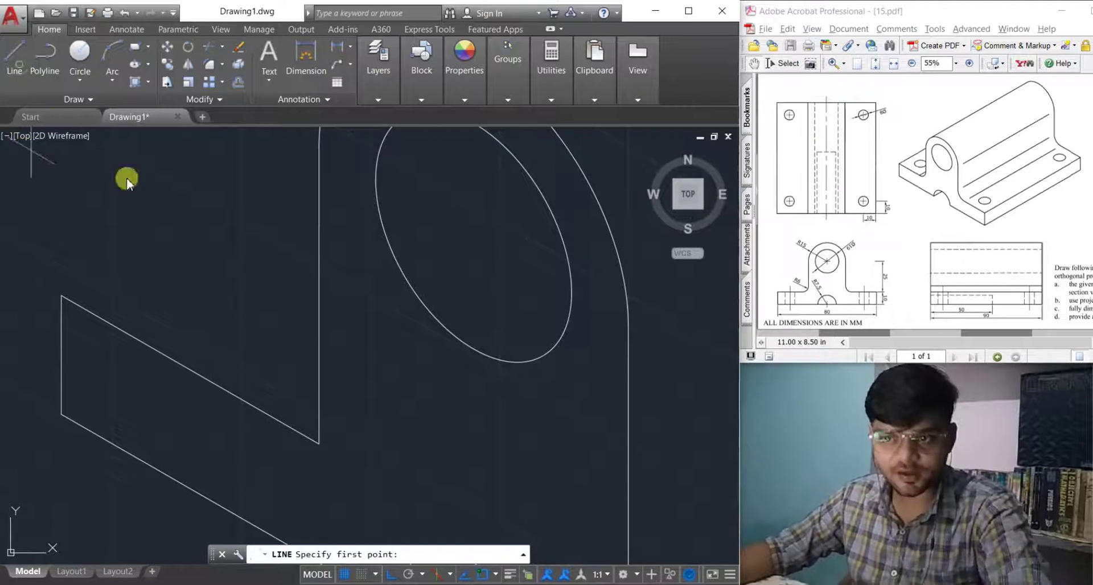
click(320, 443)
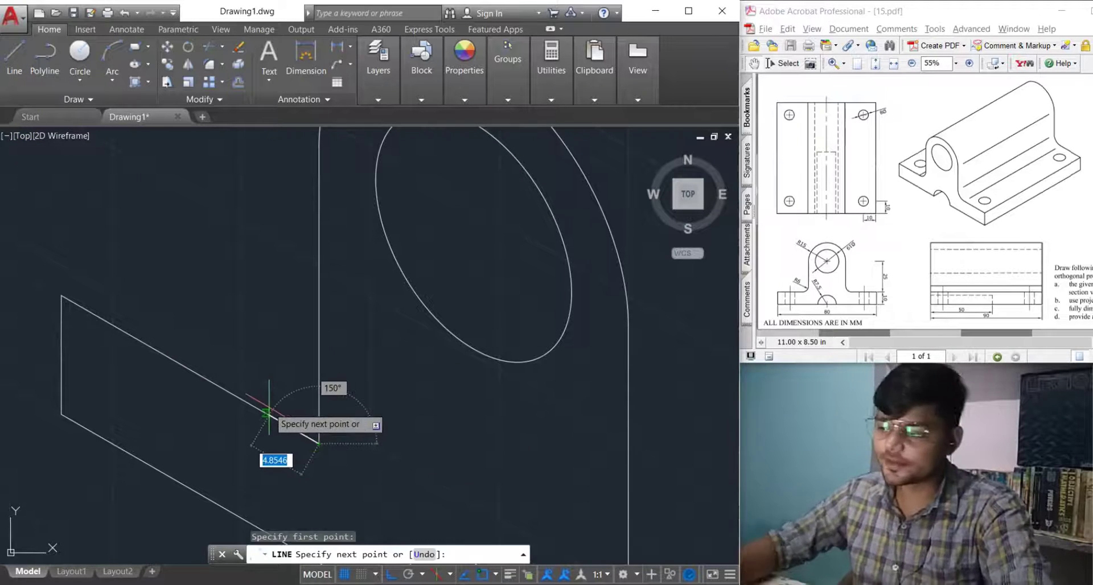
click(268, 408)
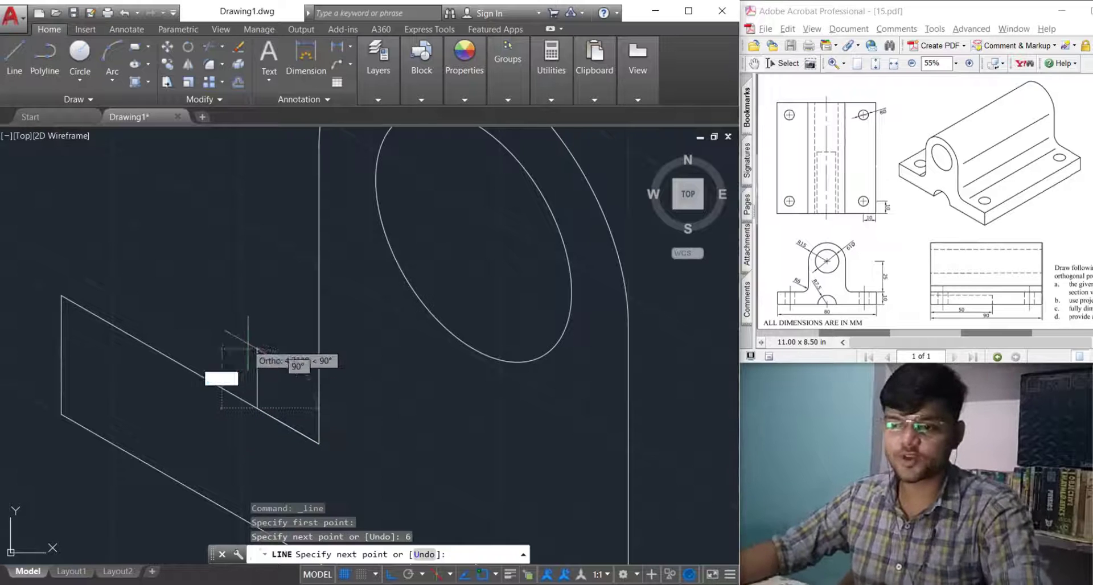
key(Return)
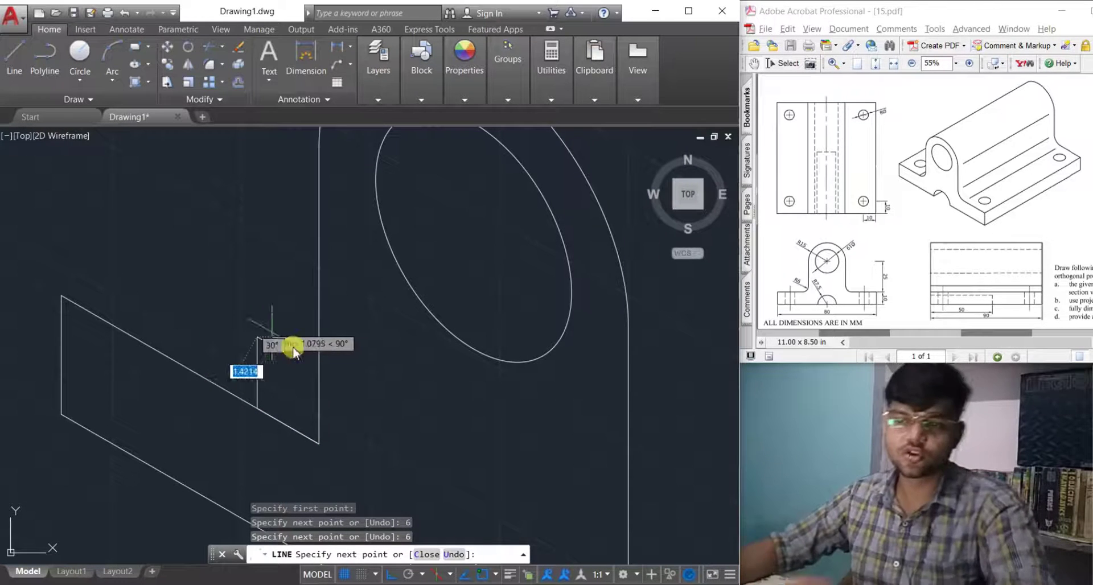
key(Escape)
text(f)
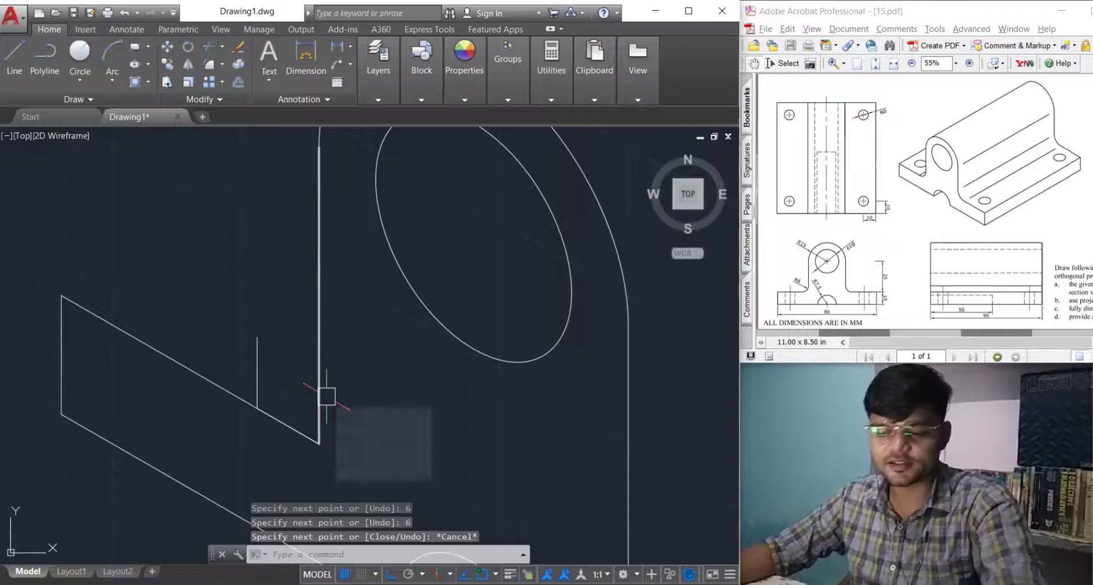
key(Return)
click(278, 558)
key(Escape)
key(Escape)
key(Escape)
click(258, 529)
text(E)
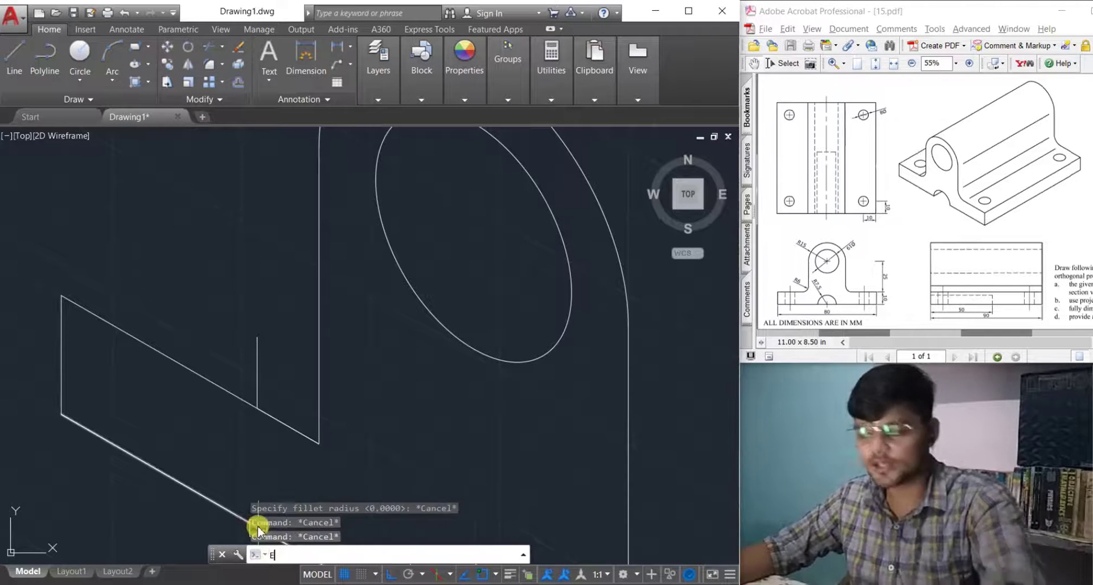
key(Return)
key(Escape)
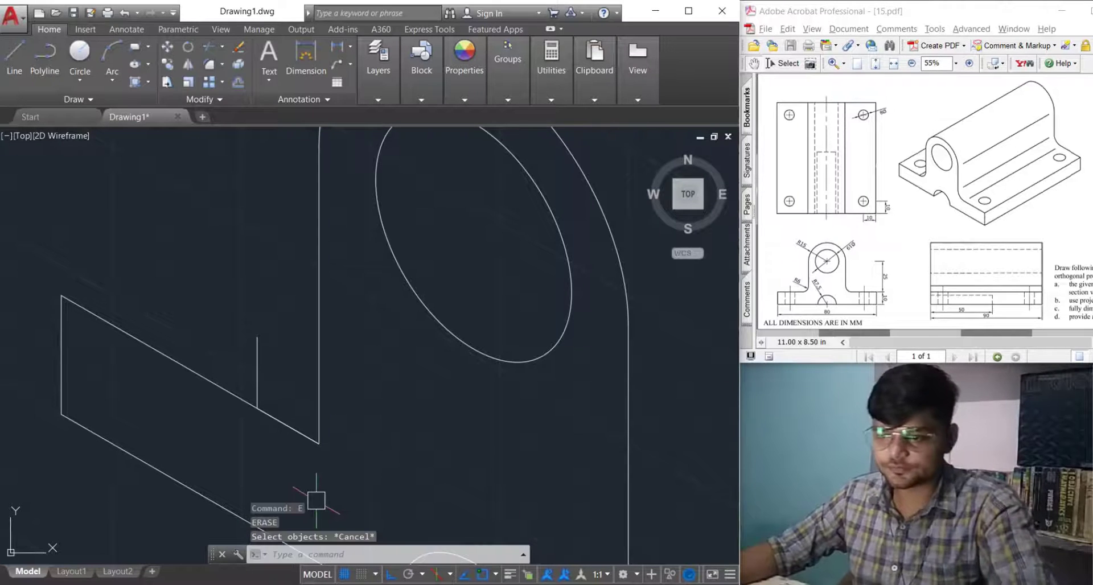
Draw an isocircle of radius 6 mm centred on the upper end of the 6 mm vertical line.
text(L)
key(Return)
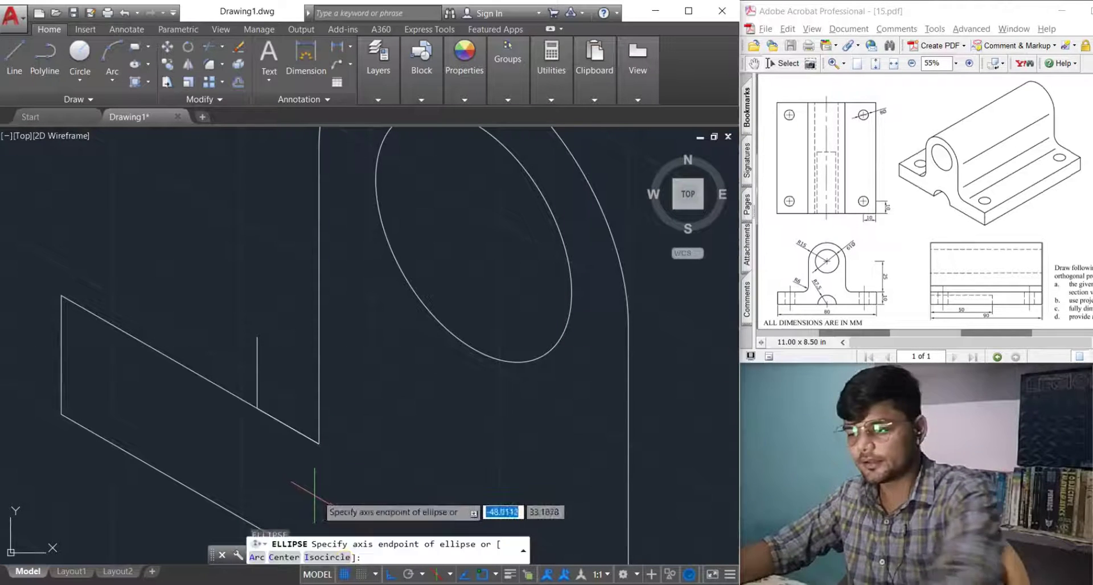
click(326, 560)
click(257, 339)
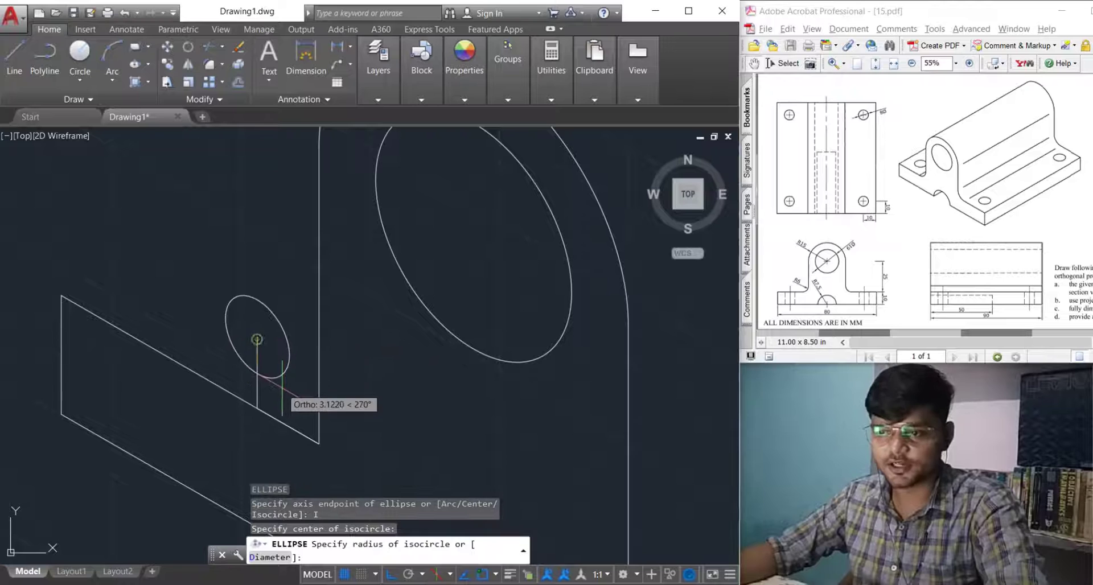
text(6)
key(Return)
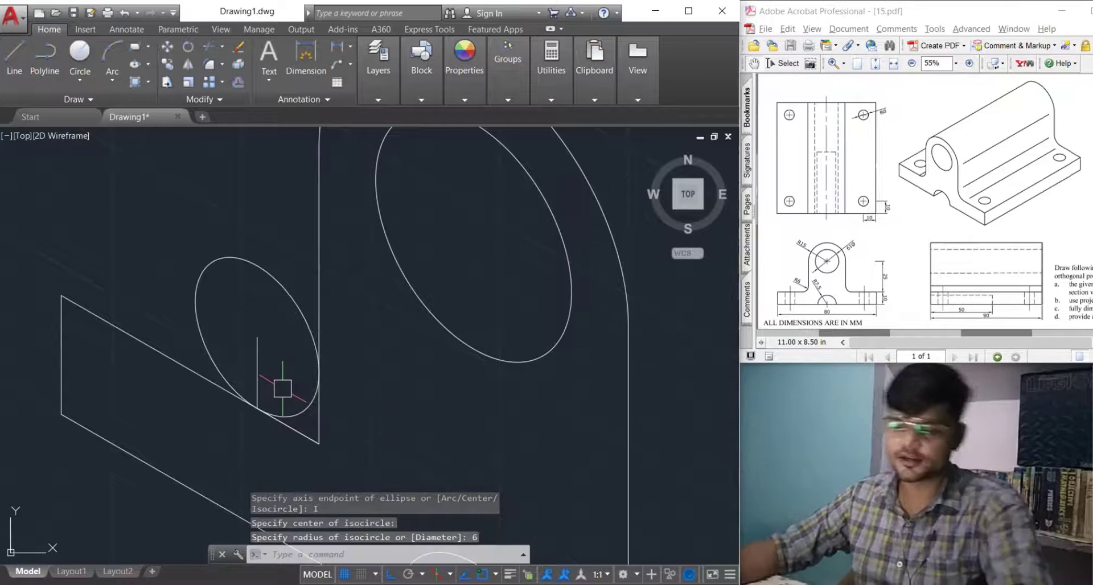
Erase the vertical construction line and trim the 6 mm isocircle and the corner's edges to leave a rounded corner arc.
click(257, 353)
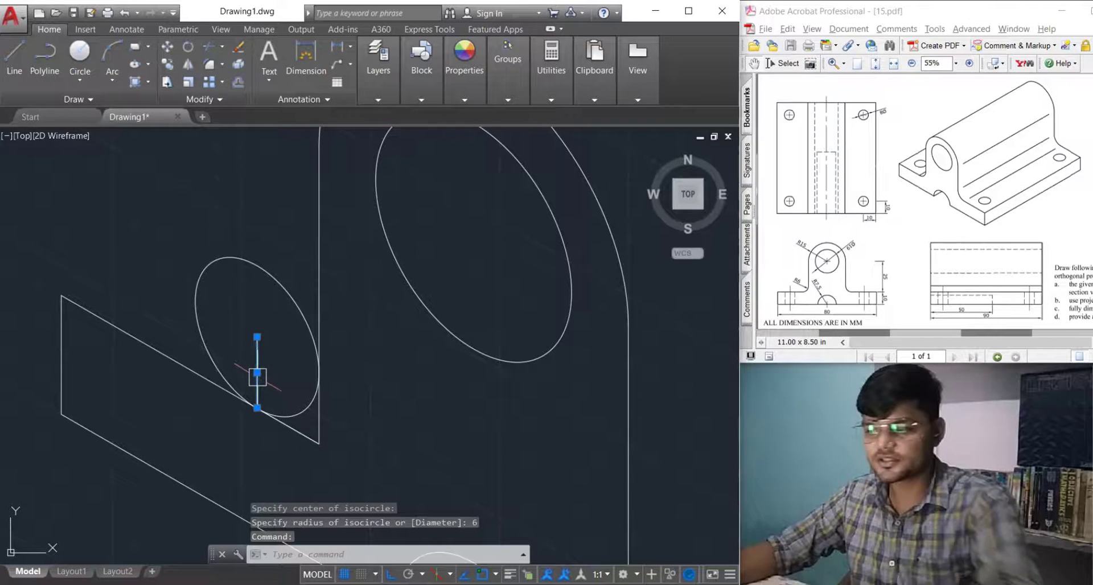
key(Delete)
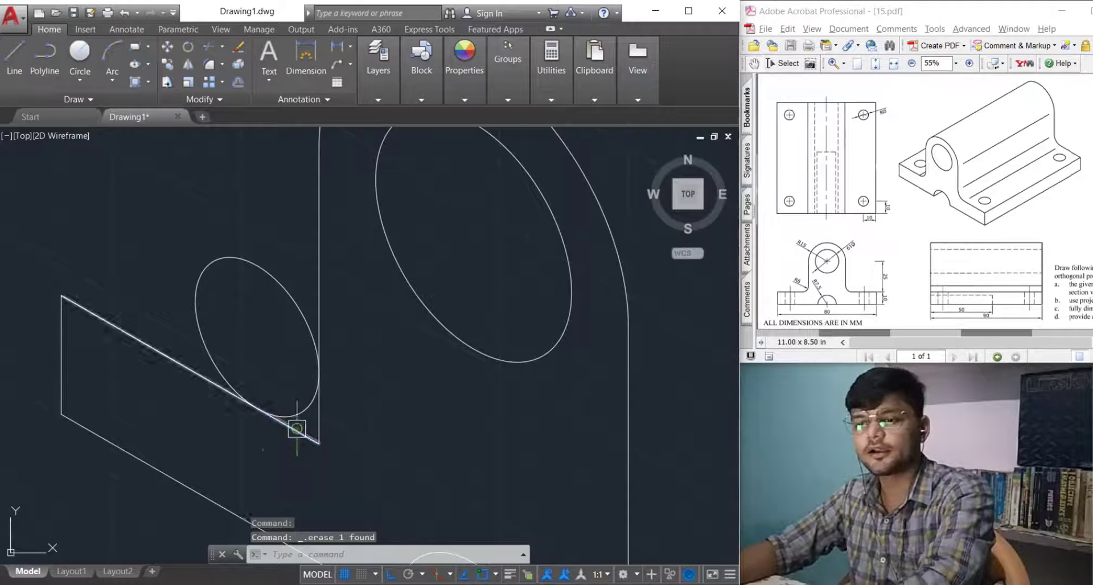
key(Return)
key(Return)
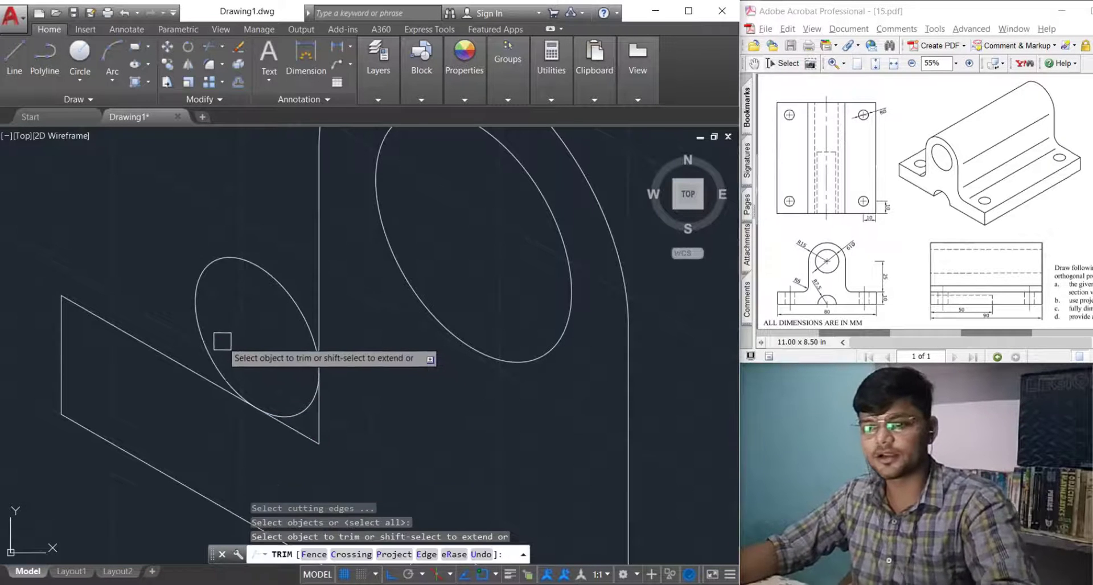
click(205, 325)
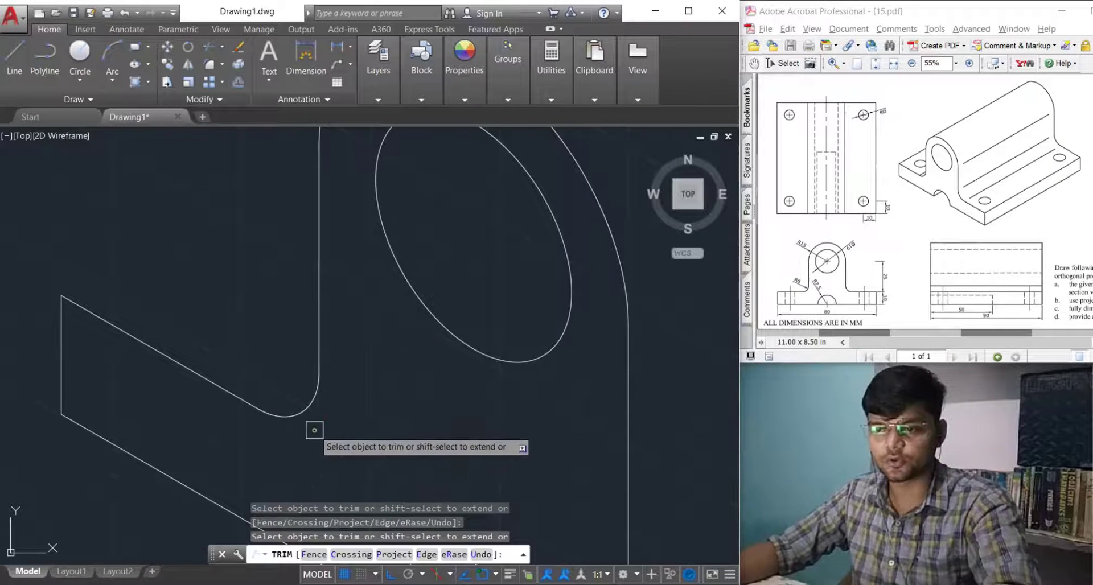
key(Escape)
scroll(264, 451, down, 5)
scroll(268, 408, up, 4)
mouse_move(280, 437)
middle_down()
mouse_move(262, 386)
mouse_move(215, 353)
middle_up()
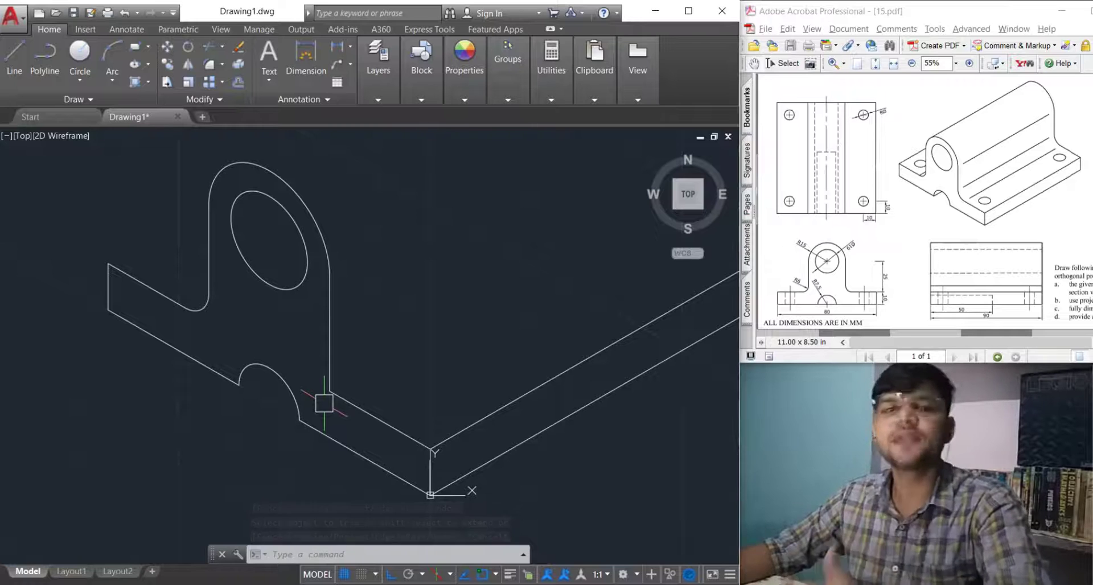
scroll(296, 398, down, 2)
middle_drag(297, 400, 267, 433)
scroll(333, 420, up, 2)
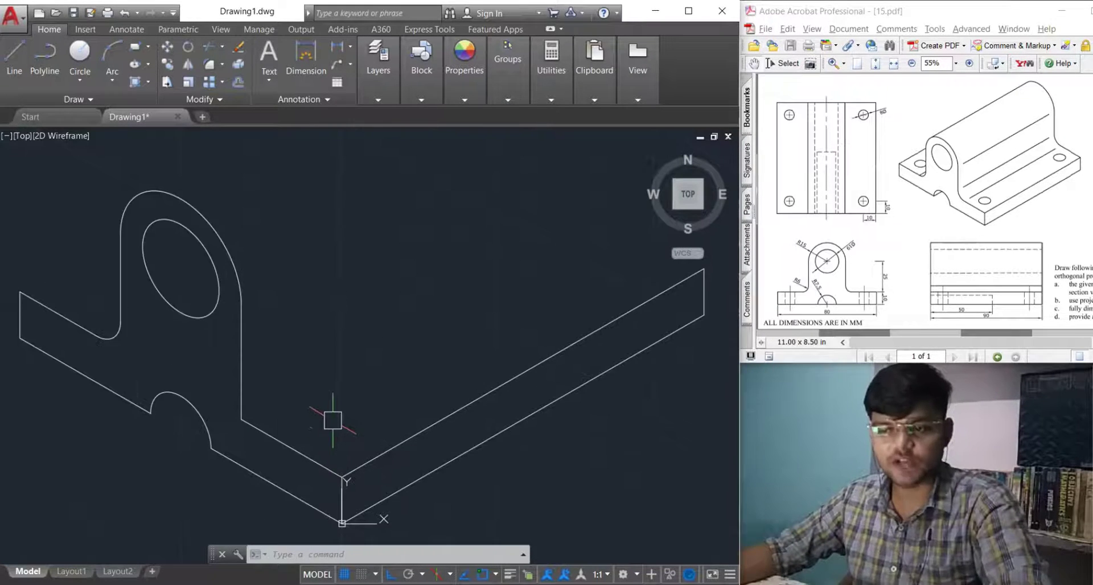
middle_drag(332, 420, 320, 410)
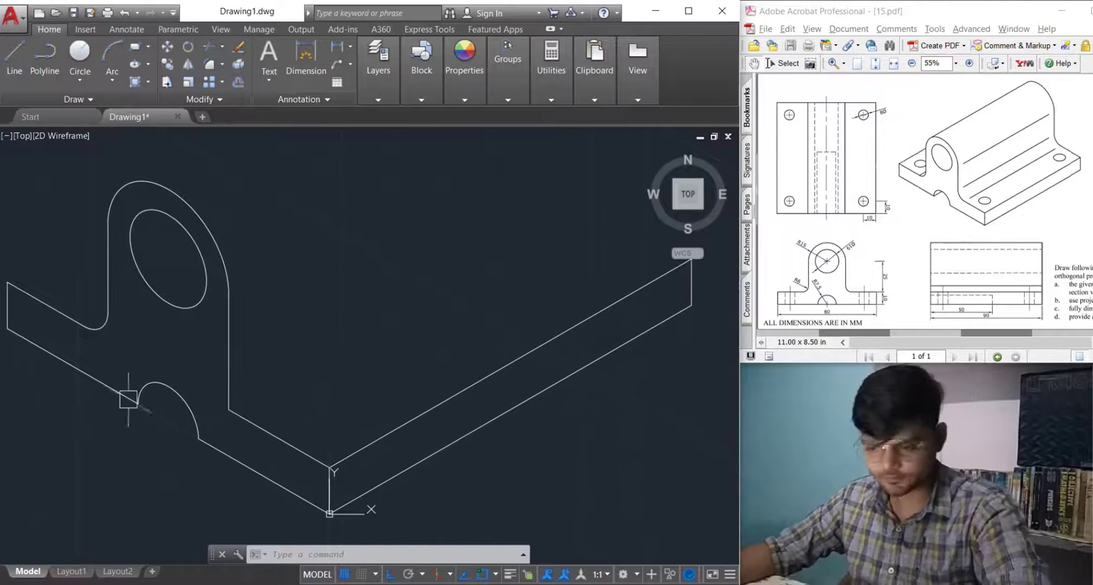
text(E)
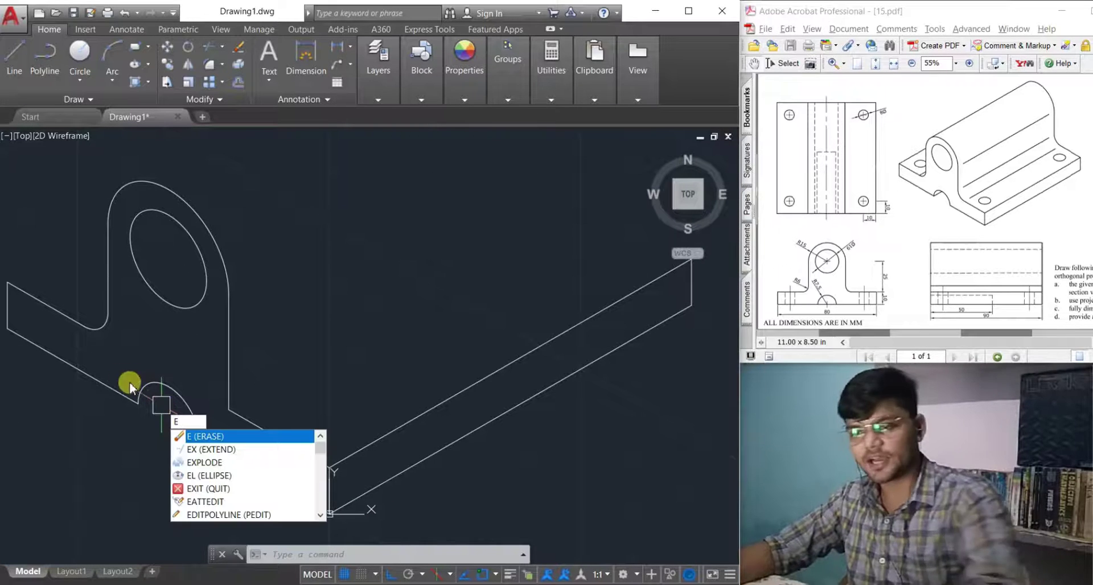
key(Escape)
Draw a line from the upright's lower right corner 6 mm along the plate's upper edge, continuing 6 mm vertically up.
click(15, 60)
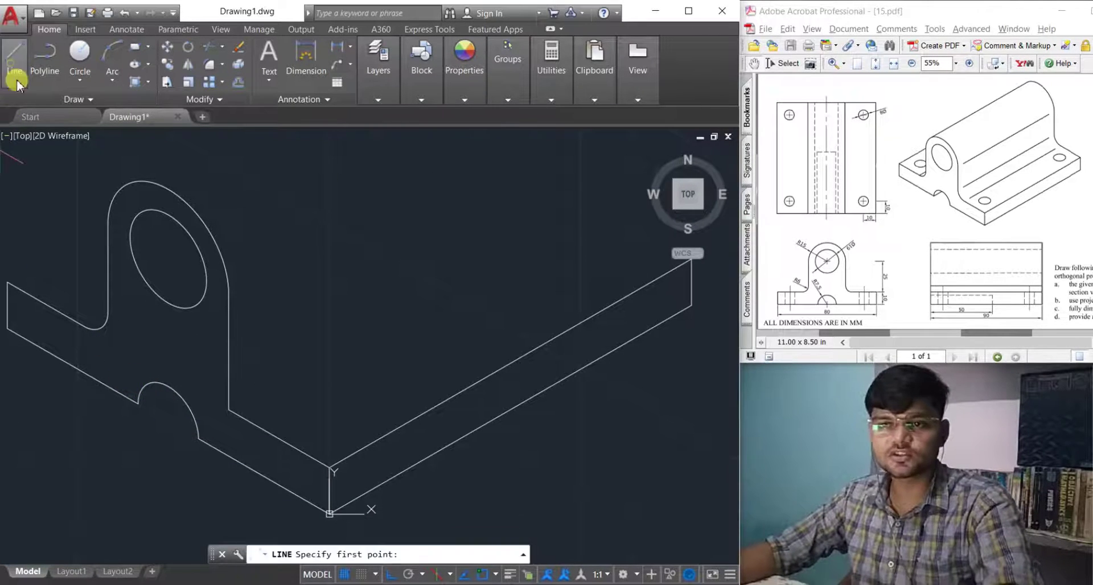
click(228, 410)
text(6)
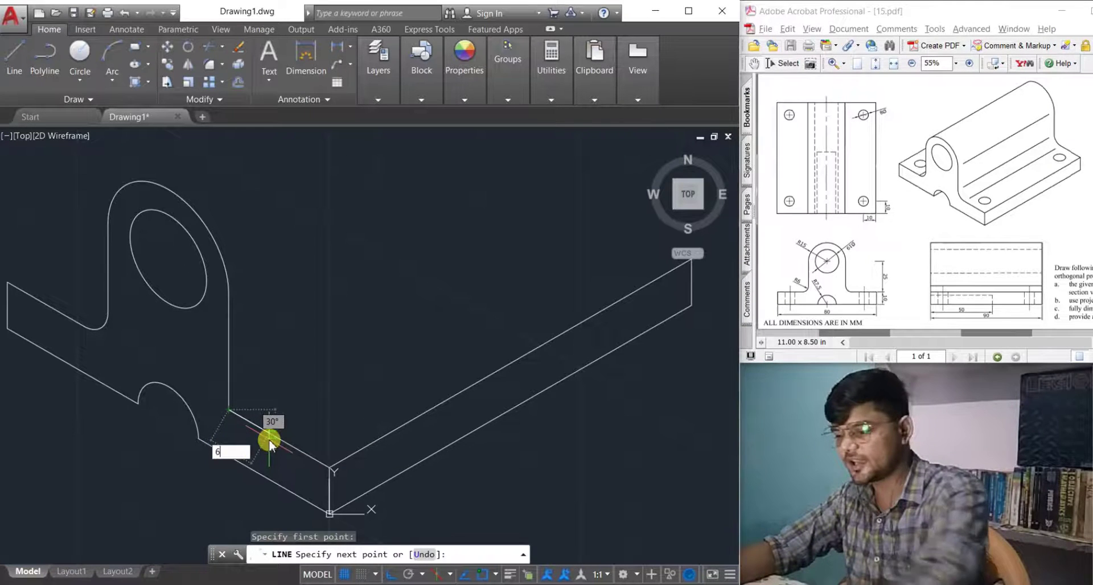
key(Return)
text(6)
key(Return)
key(Escape)
key(Escape)
Draw an isocircle of radius 6 mm centred on the upper end of the new vertical construction line.
text(EL)
key(Return)
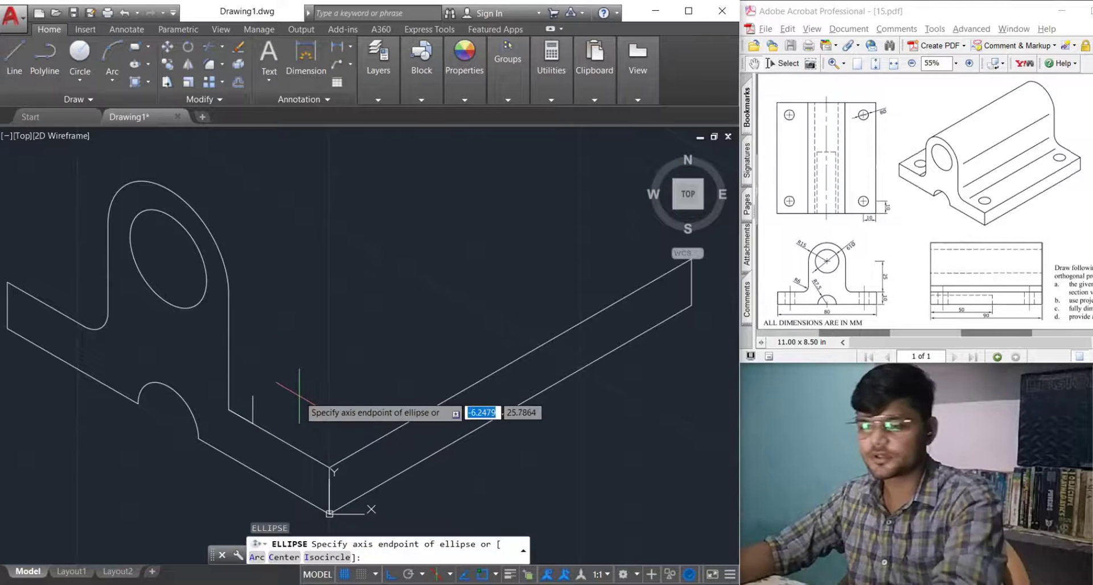
click(325, 557)
click(253, 397)
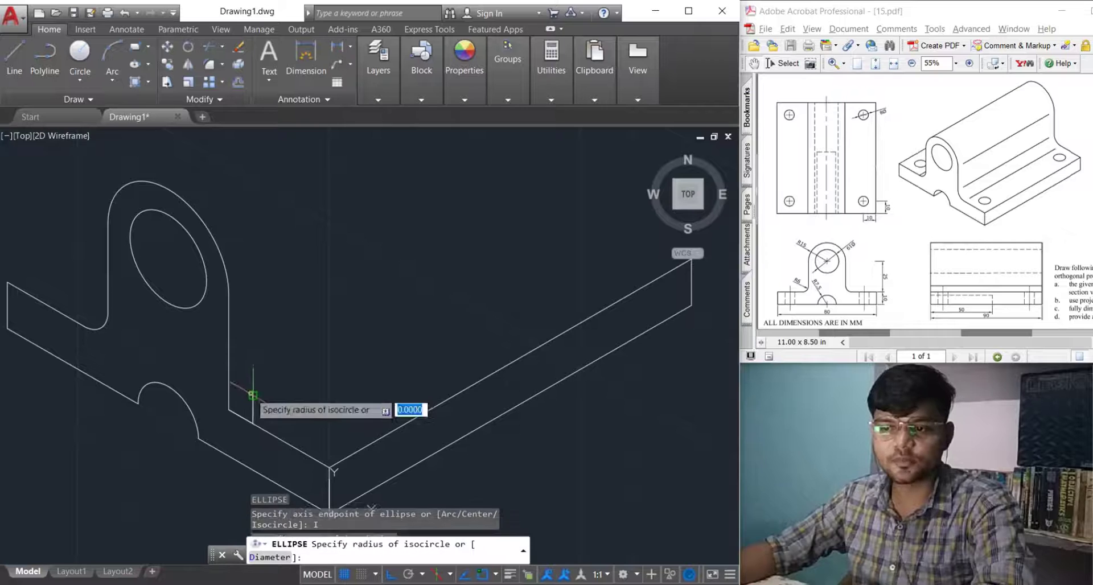
key(Return)
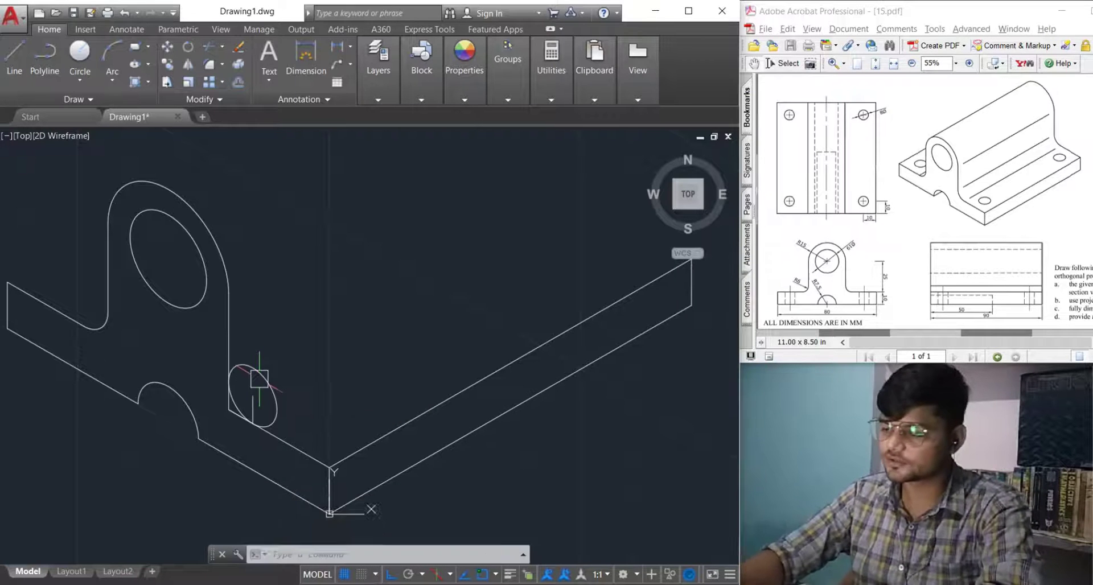
Trim the isocircle down to the arc at the upright's right base corner and erase the vertical construction line.
text(TR)
key(Return)
key(Return)
click(286, 408)
click(276, 410)
key(Escape)
key(Escape)
scroll(240, 416, up, 5)
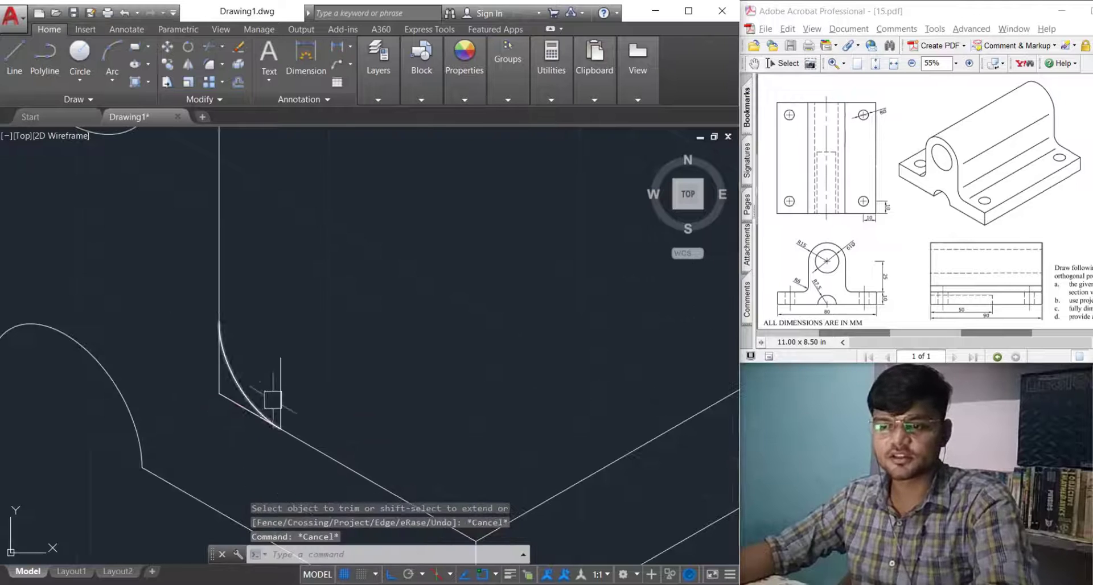
click(281, 393)
key(Delete)
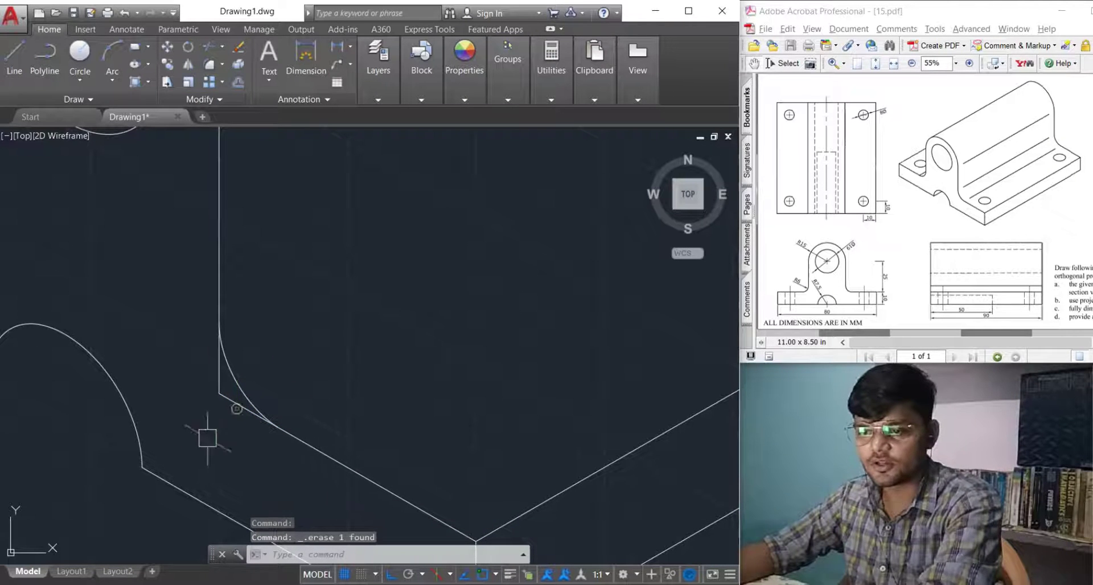
Trim the upright's side and the plate's edge beyond the arc to leave a rounded corner at the upright's right base.
text(TR)
key(Return)
key(Return)
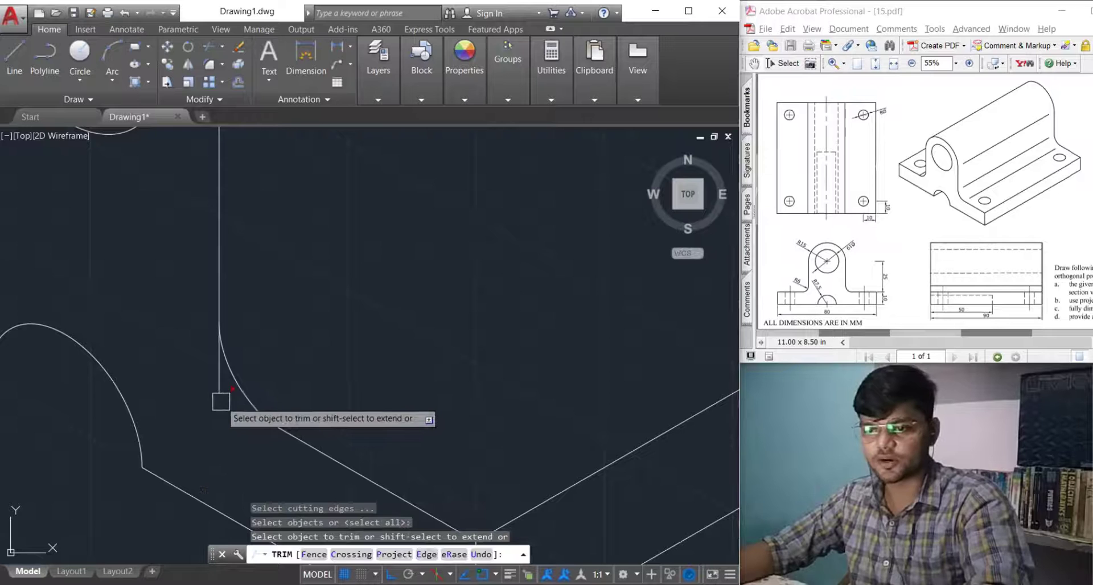
scroll(226, 460, down, 2)
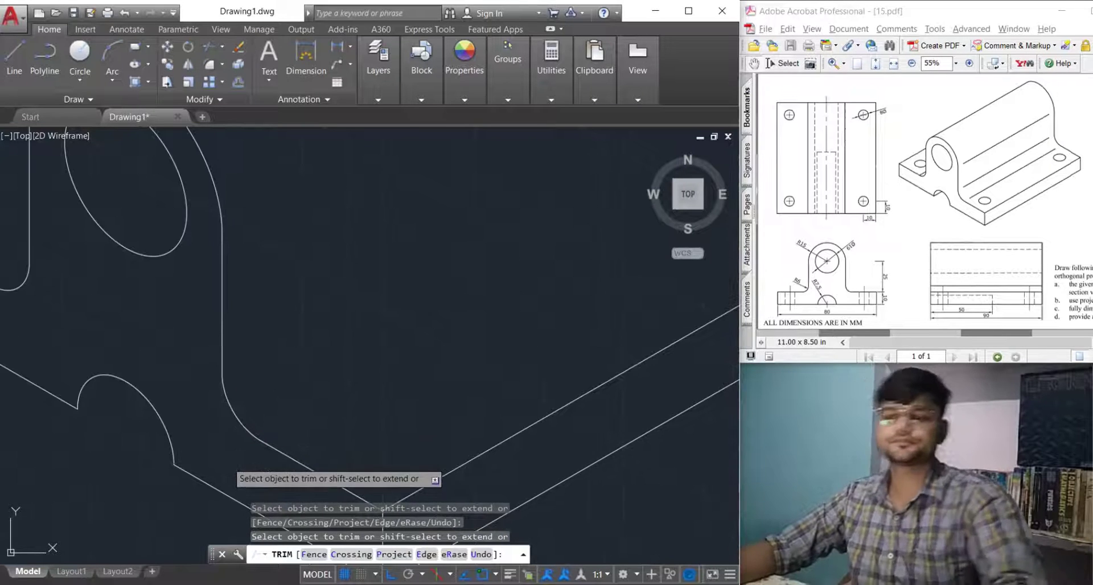
key(Escape)
key(Escape)
scroll(227, 463, down, 4)
middle_drag(228, 464, 296, 401)
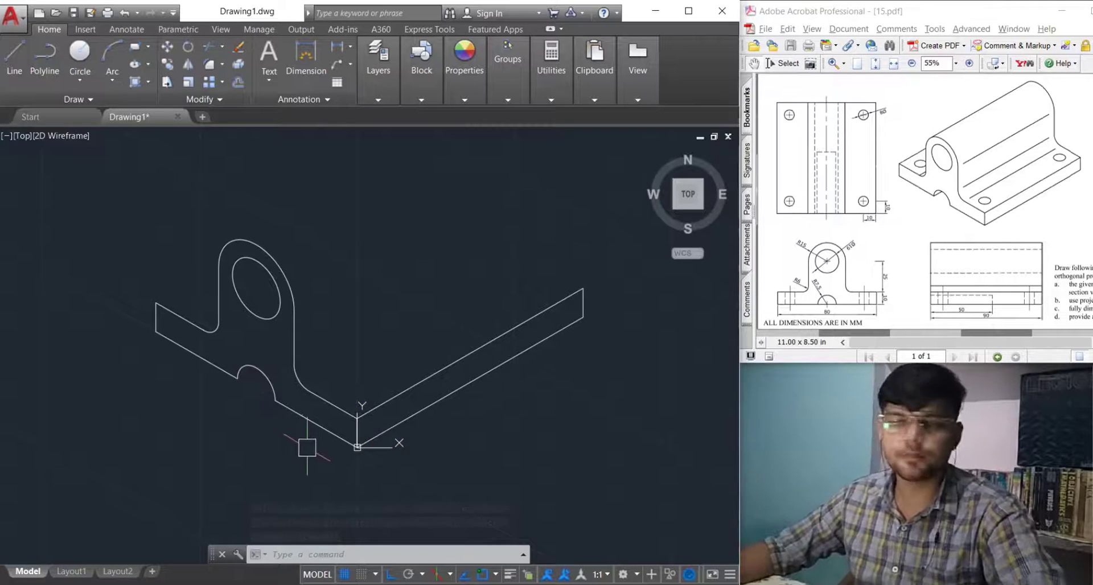
Copy the plate's receding upper edge from its front corner to both ends of the right rounded corner arc.
scroll(308, 448, down, 2)
scroll(238, 403, up, 2)
mouse_move(245, 405)
middle_down()
mouse_move(208, 426)
mouse_move(177, 415)
middle_up()
scroll(207, 427, down, 1)
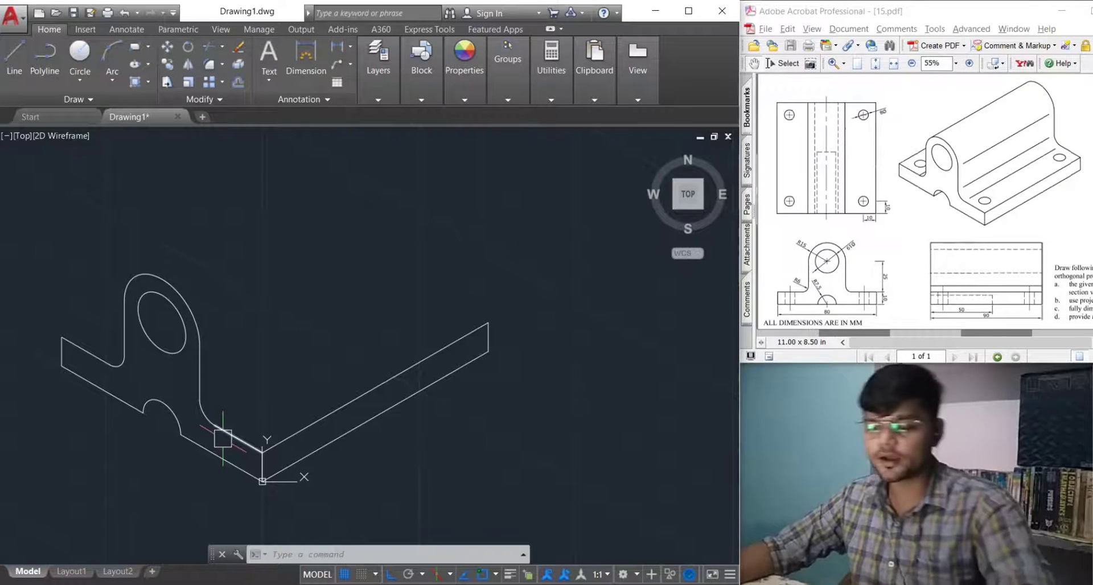
text(co)
key(Return)
click(298, 427)
key(Return)
click(262, 452)
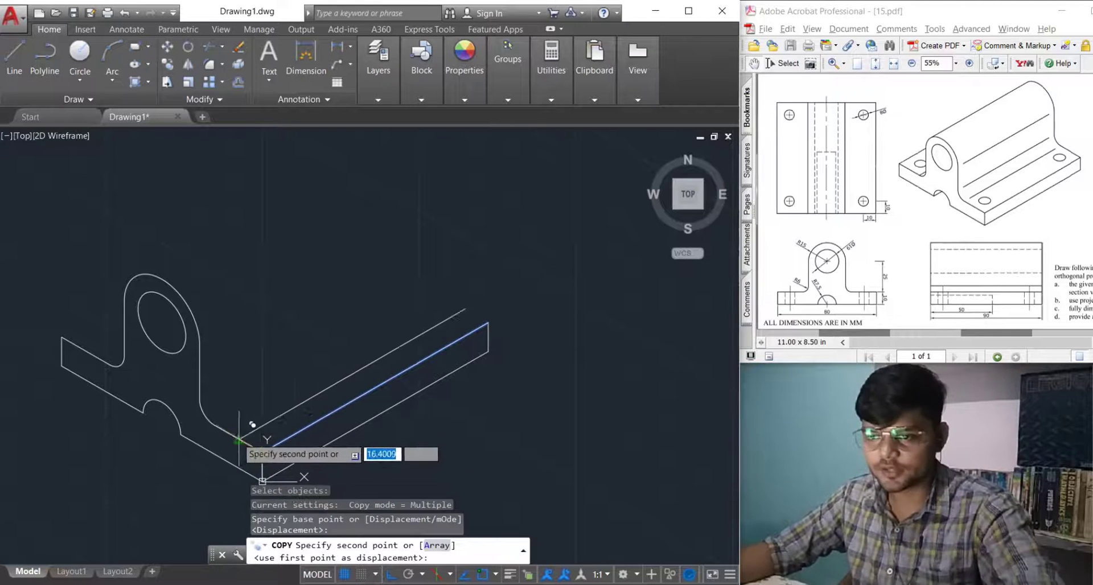
click(214, 425)
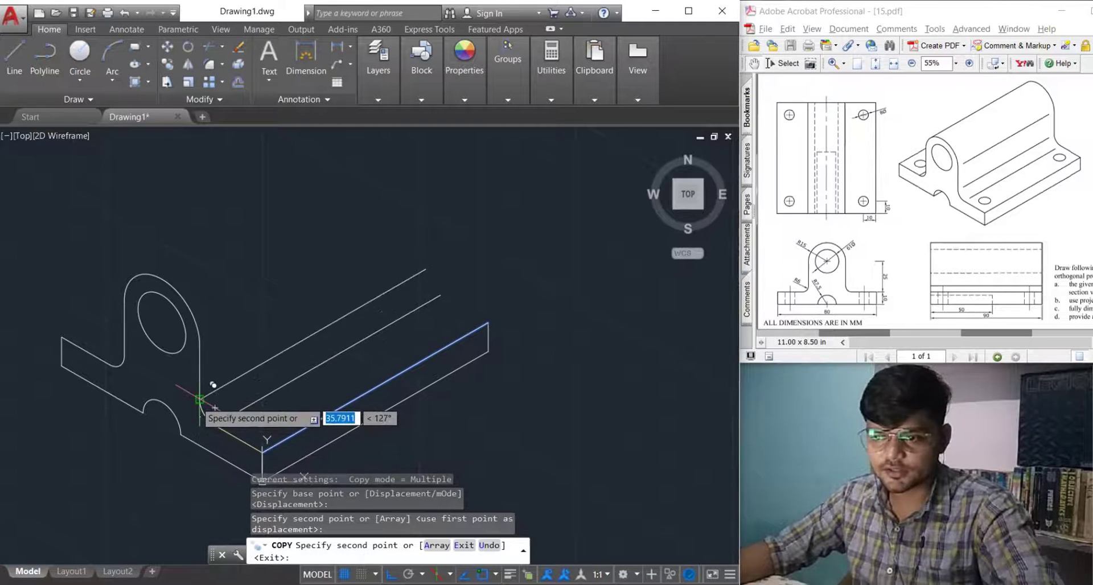
click(200, 399)
Place more copies of the receding edge at the arch's right end, the arch's top, the left fillet's end and the plate's left corner.
scroll(221, 336, up, 3)
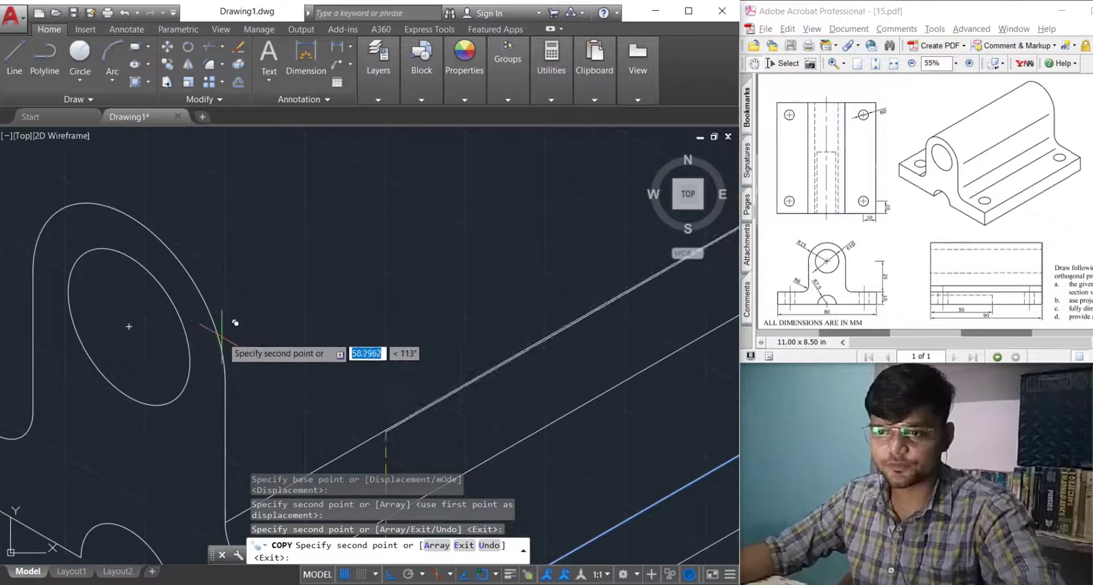
scroll(234, 342, down, 5)
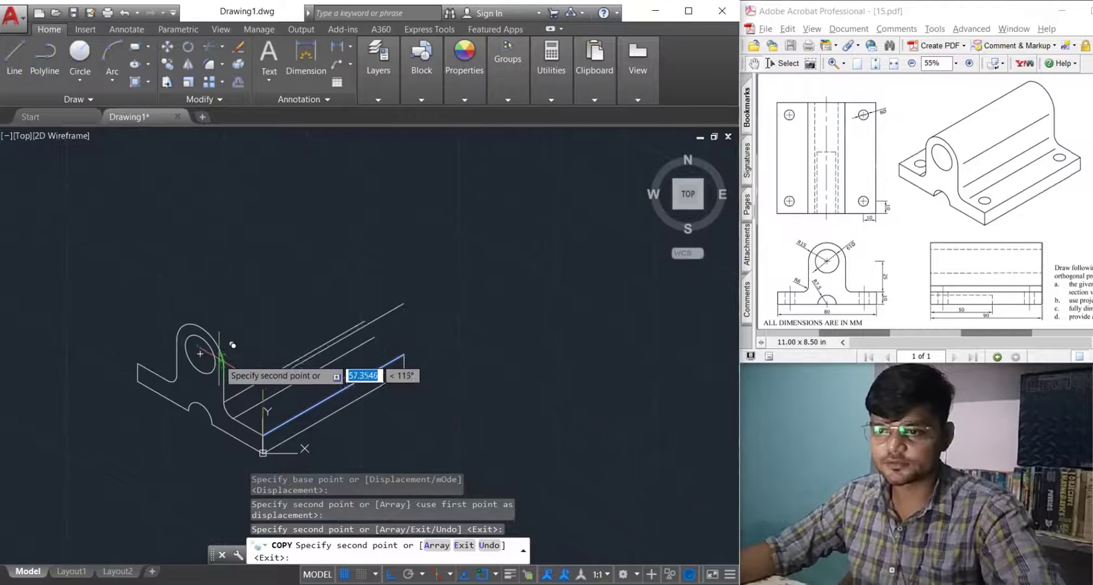
click(221, 373)
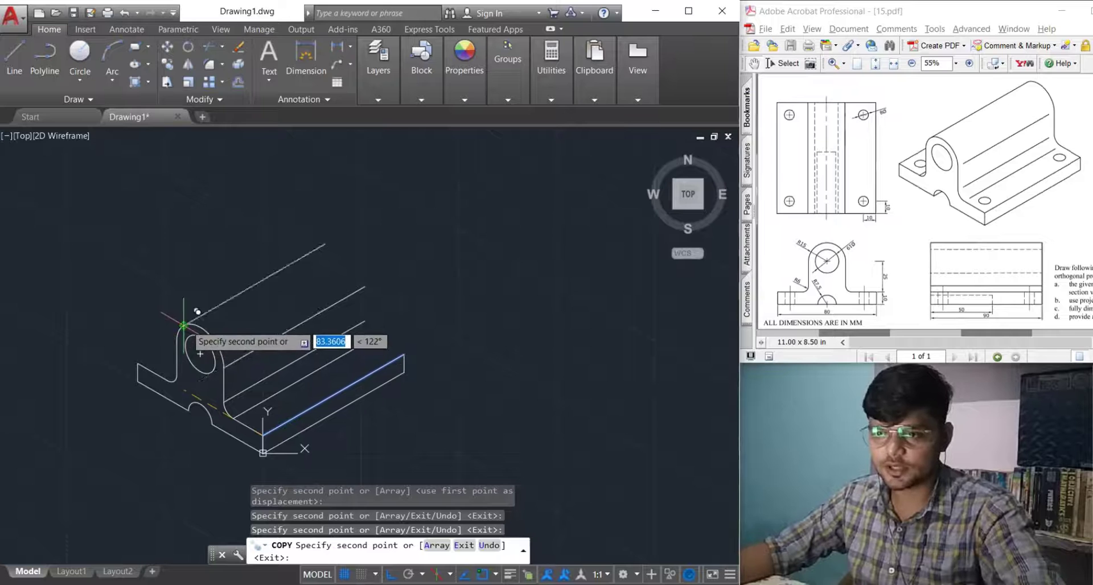
click(184, 326)
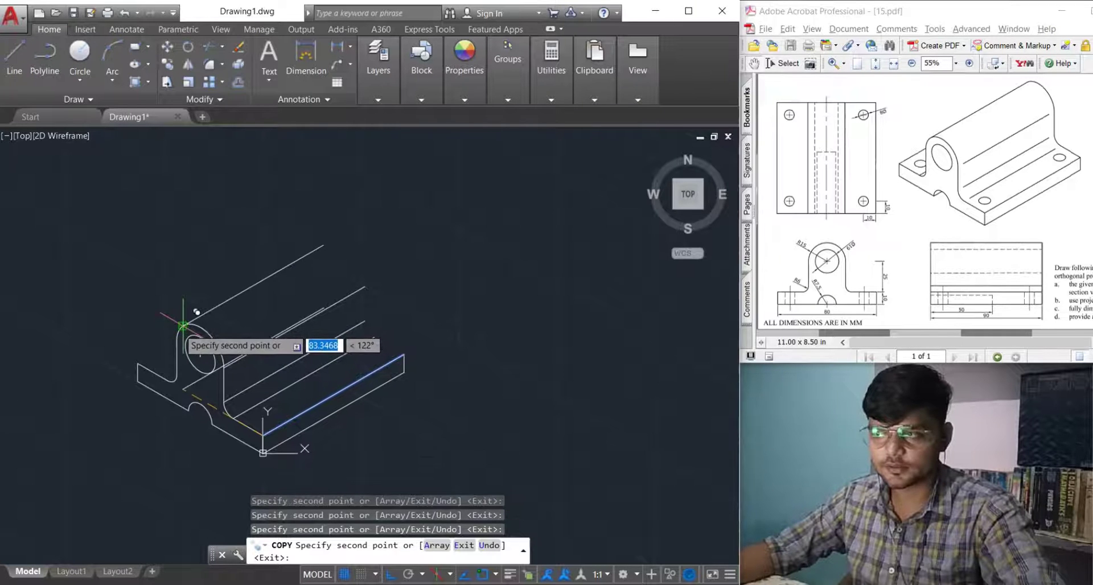
scroll(165, 370, up, 4)
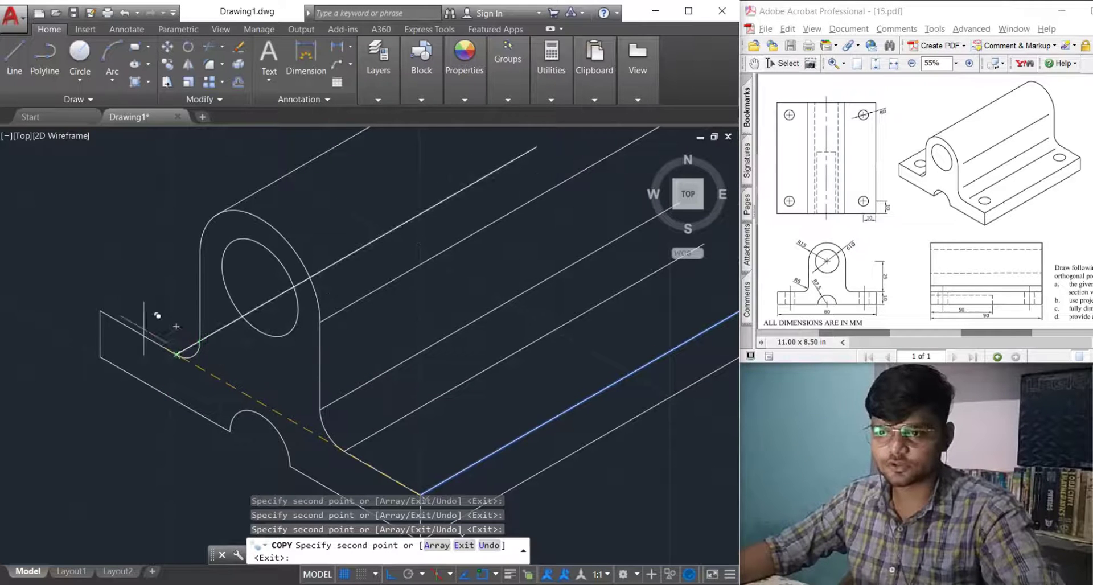
key(Escape)
key(Escape)
scroll(170, 393, down, 5)
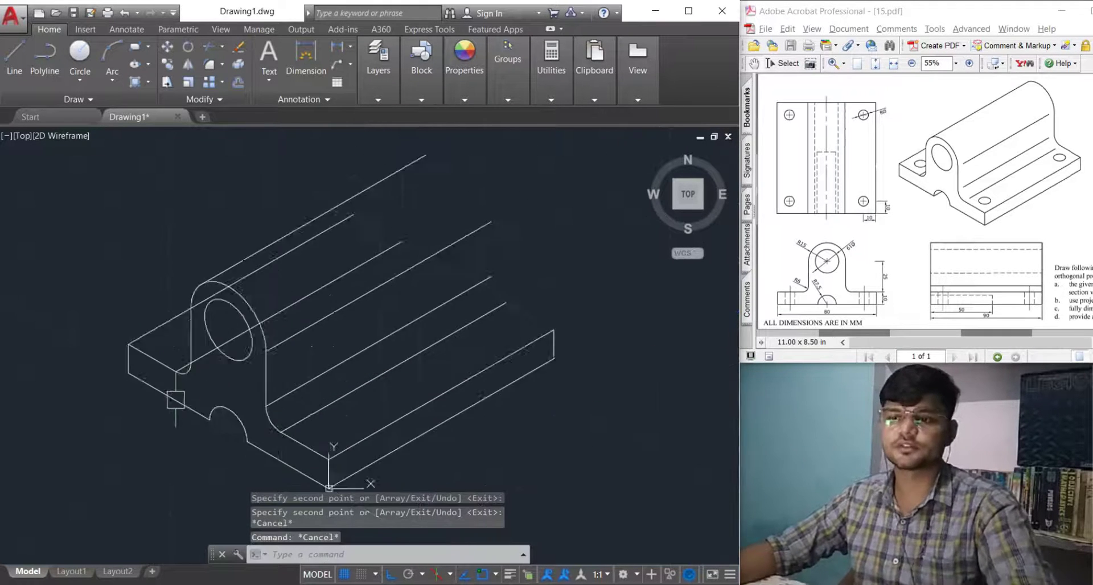
middle_drag(118, 419, 107, 373)
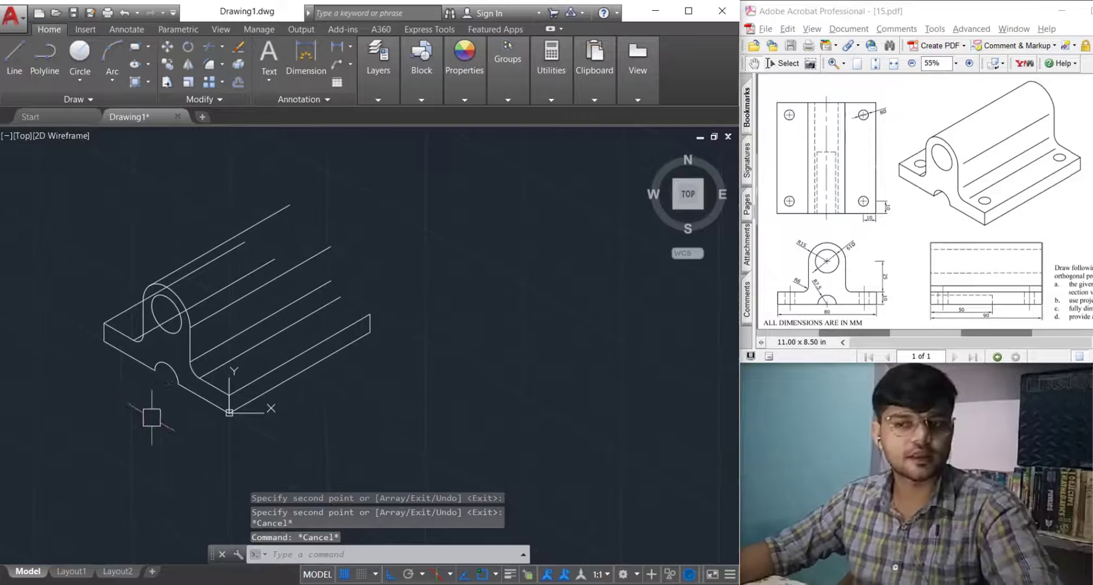
Copy the front profile's right plate edge, corner arc, upright side and top arch from the plate's front corner to the receding edge's far end.
scroll(219, 391, up, 4)
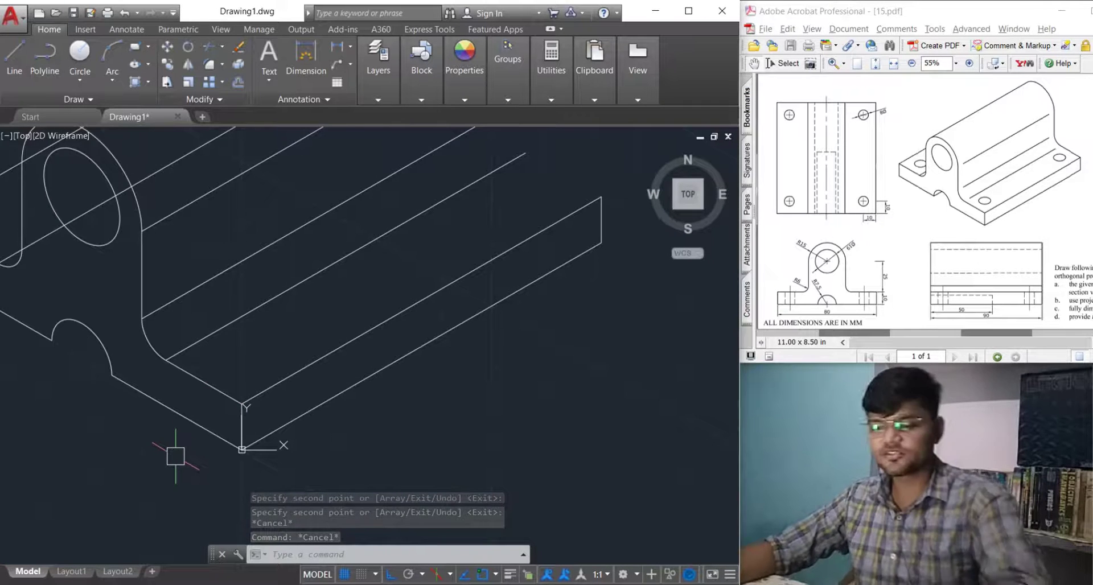
text(co)
key(Return)
click(203, 388)
middle_drag(202, 388, 262, 487)
click(247, 420)
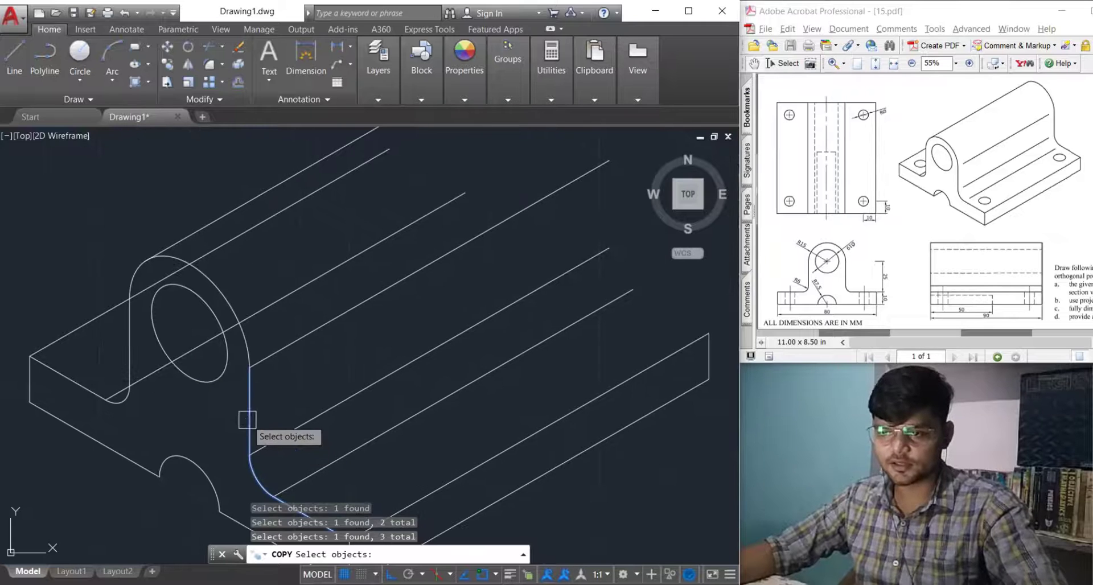
scroll(164, 401, down, 2)
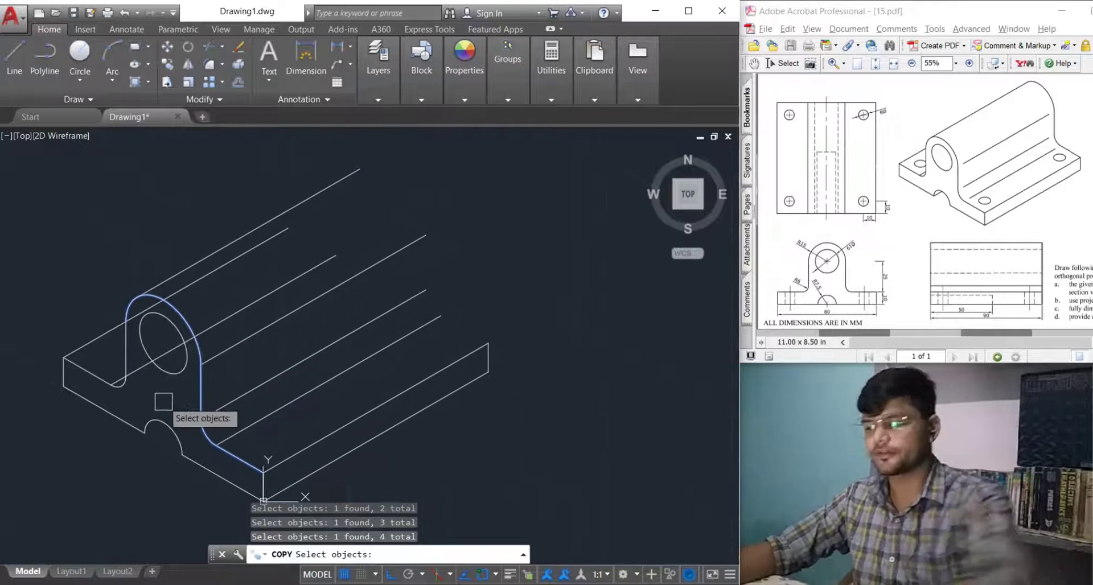
key(Return)
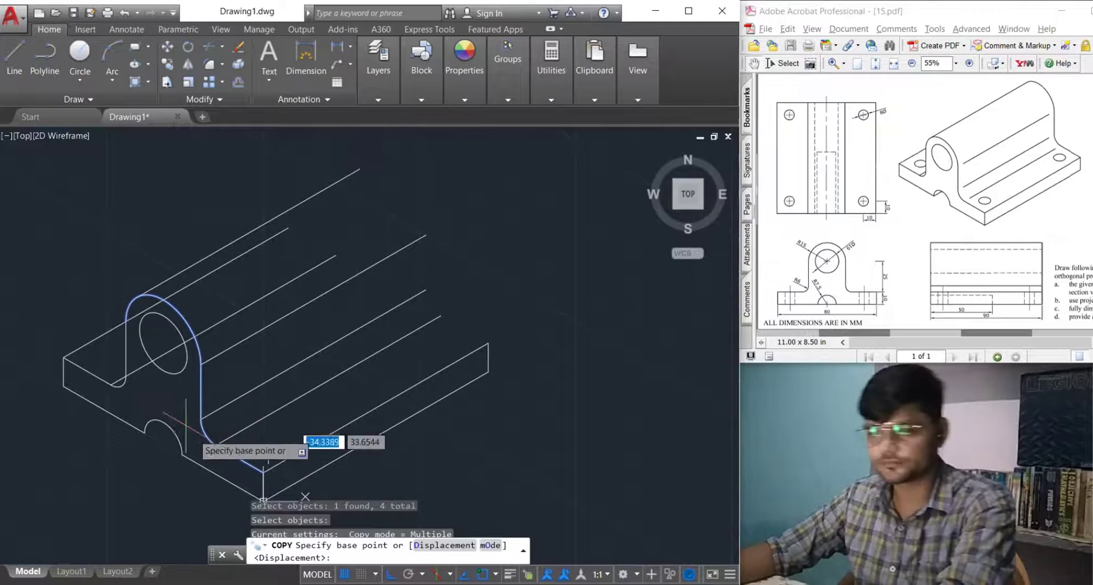
click(263, 473)
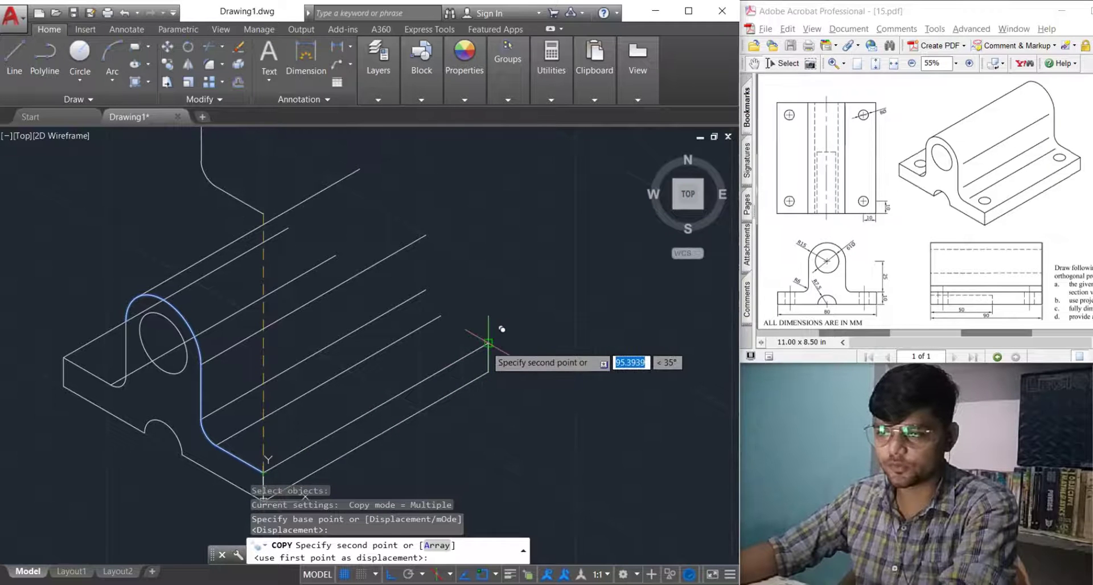
key(Return)
scroll(480, 393, down, 2)
Trim the receding lines where they are hidden behind the upright or cross its front face and hole.
middle_drag(497, 419, 463, 402)
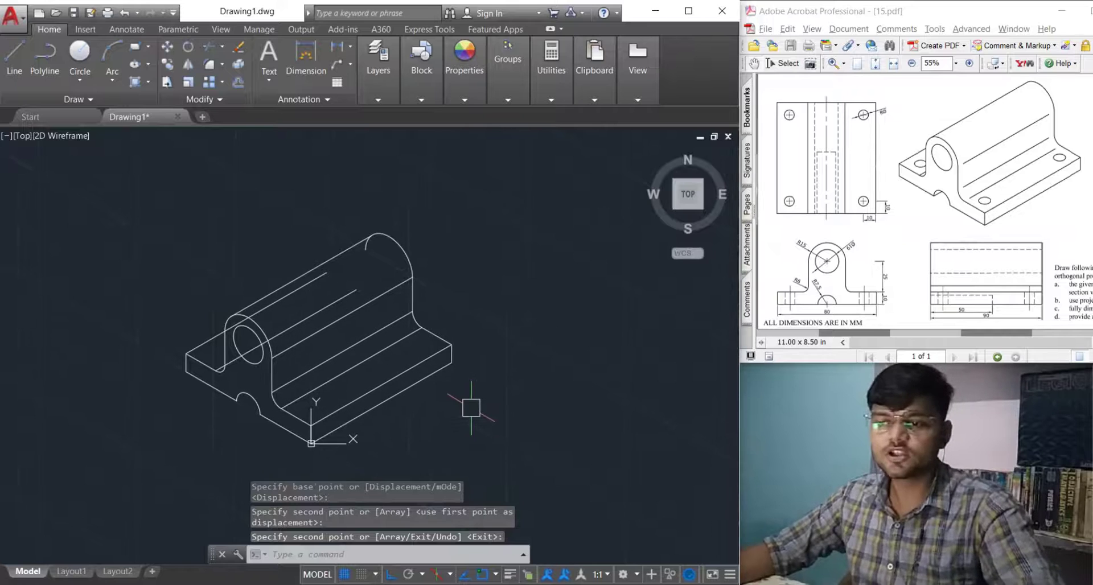
text(tr)
key(Return)
key(Return)
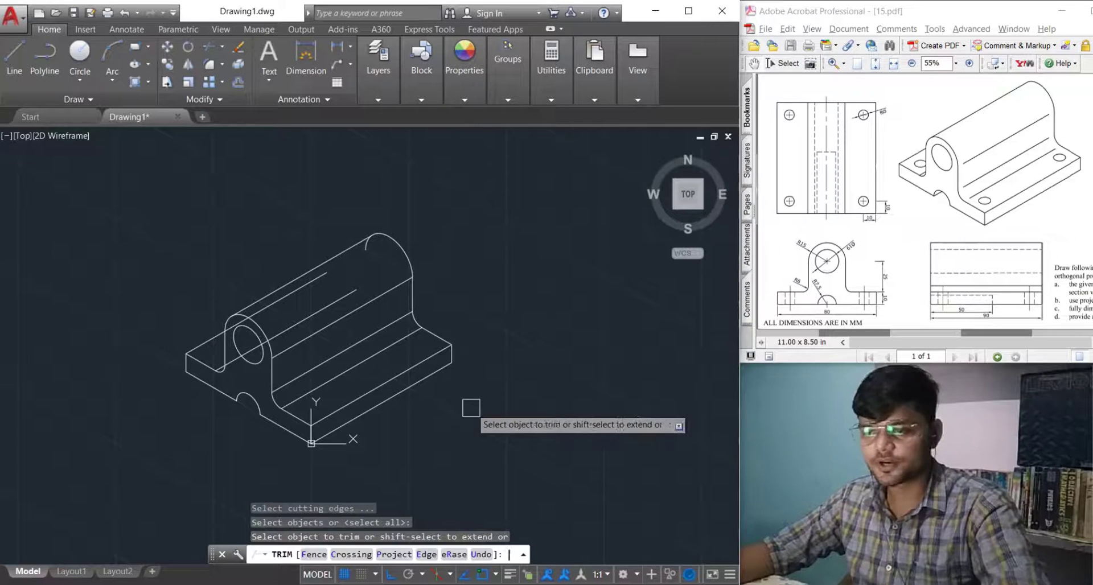
scroll(266, 312, up, 4)
click(306, 286)
click(178, 344)
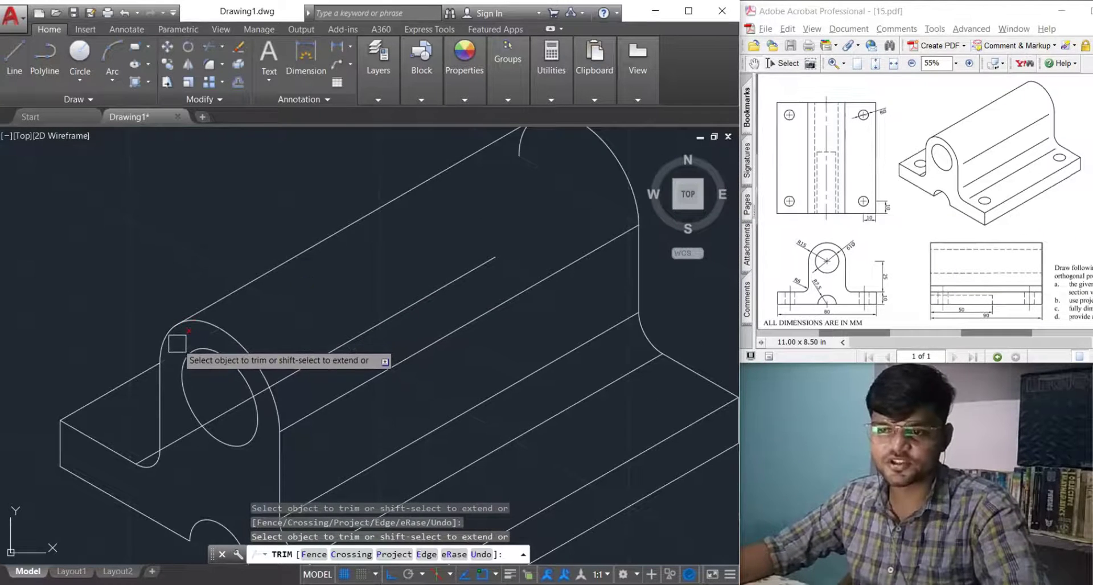
scroll(232, 402, up, 5)
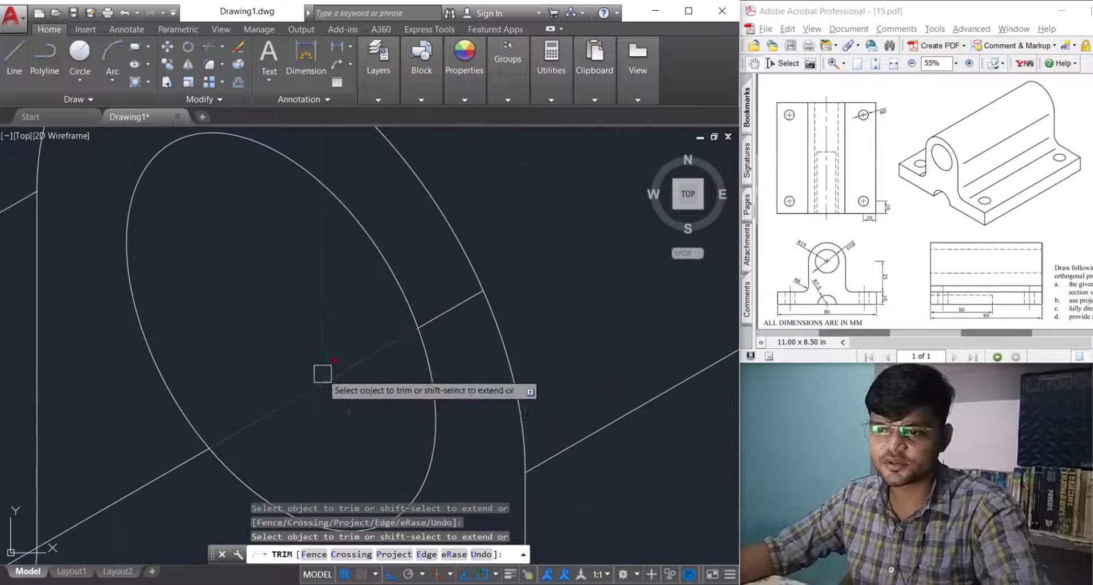
click(350, 364)
scroll(350, 365, down, 4)
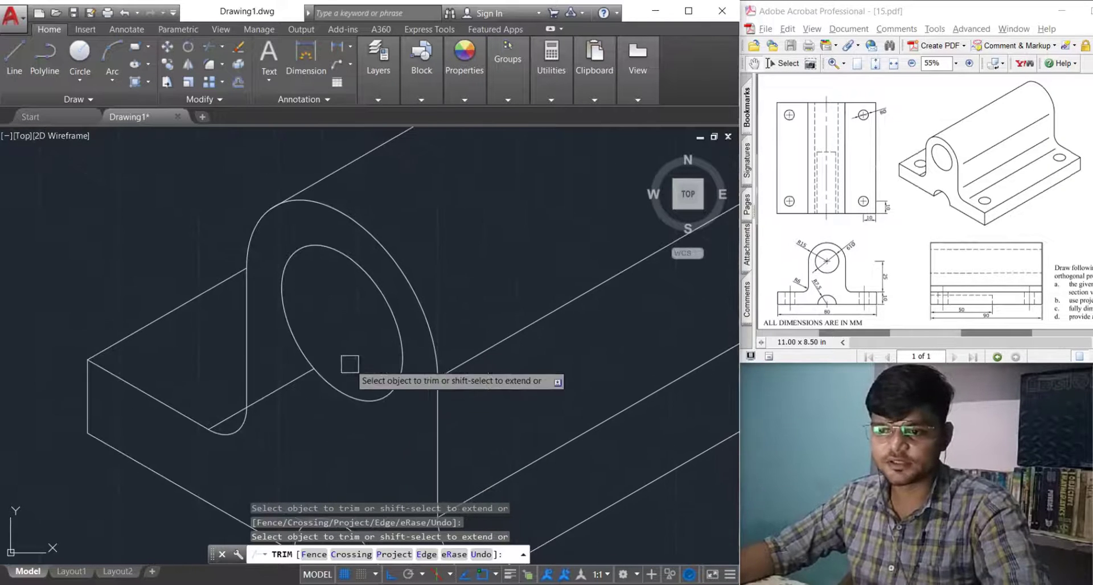
Trim the rear arch's end beyond the top receding edge and the leftover line segments around the upright.
scroll(285, 386, down, 4)
middle_drag(285, 389, 251, 475)
scroll(468, 300, up, 4)
click(449, 278)
scroll(472, 335, down, 6)
middle_drag(499, 421, 477, 287)
middle_drag(532, 354, 472, 390)
key(Return)
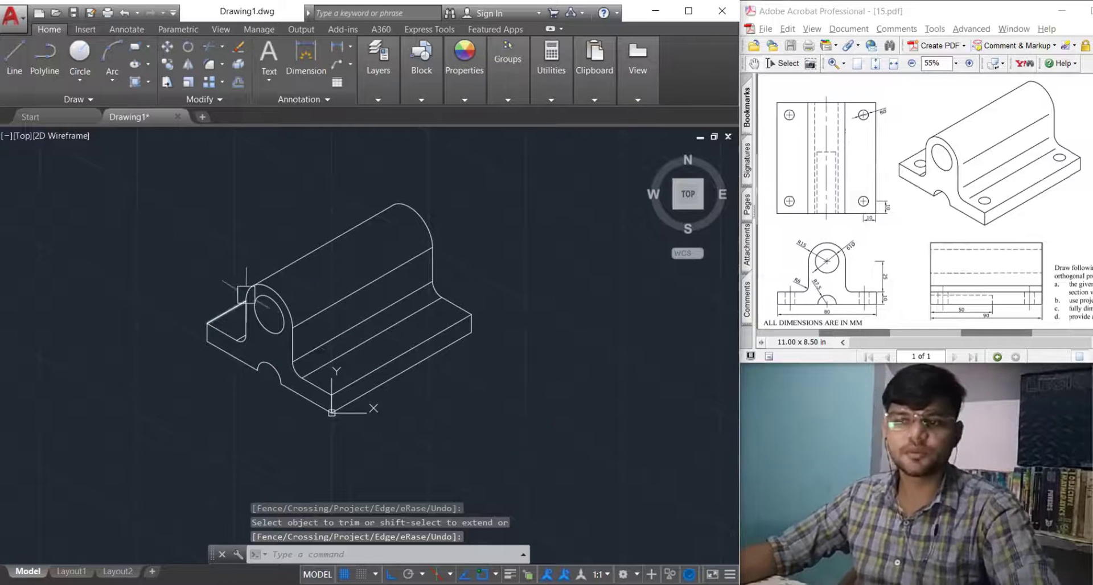
Draw two 10 mm construction lines from the plate's top front corner, first along the receding edge, then inward parallel to the front edge.
middle_drag(323, 373, 310, 437)
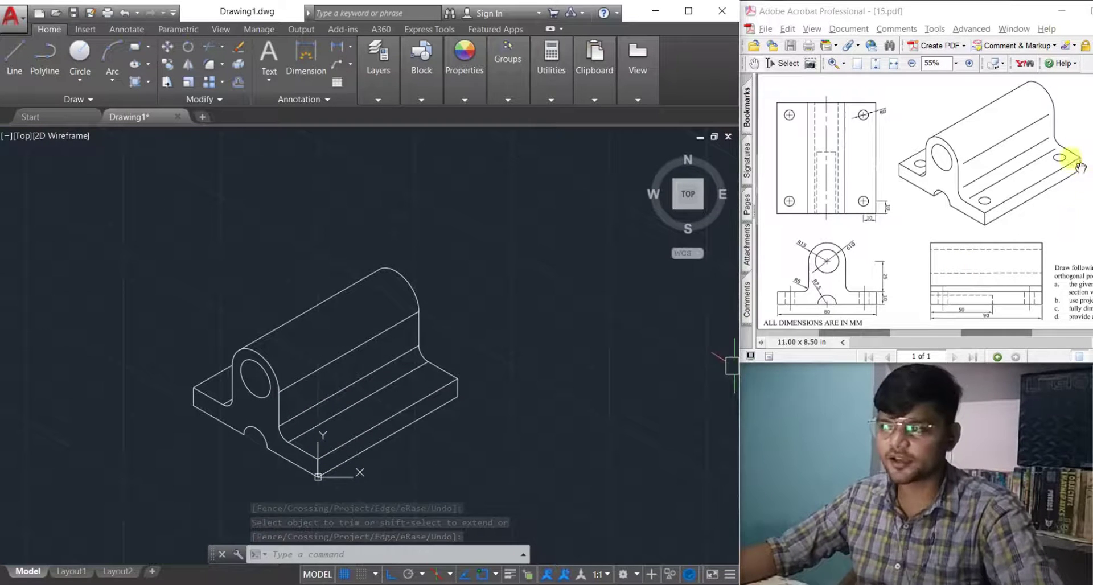
scroll(240, 393, up, 3)
scroll(288, 379, down, 2)
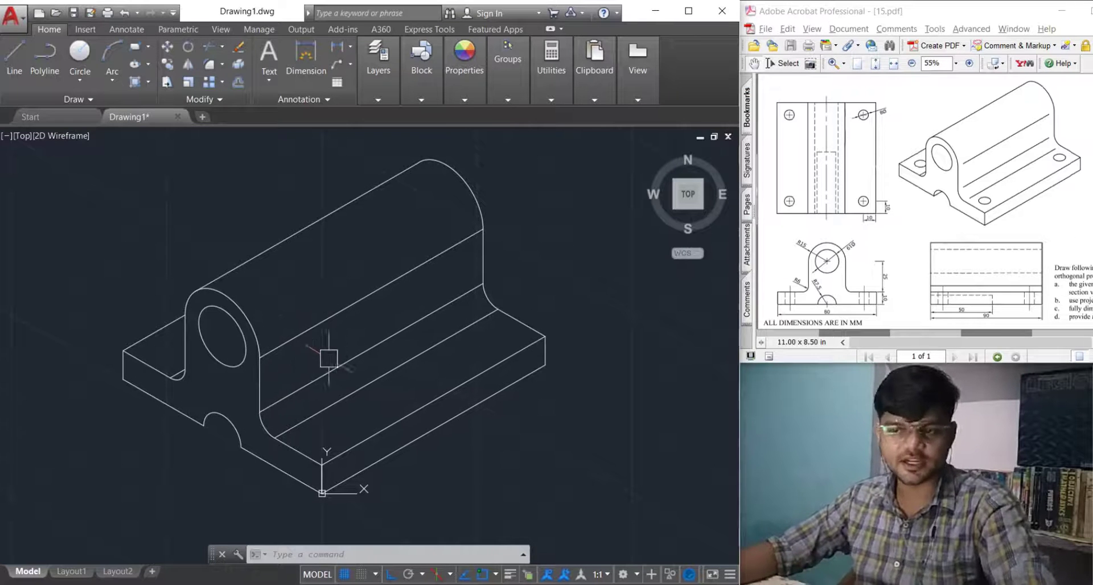
middle_drag(328, 358, 300, 348)
scroll(308, 435, up, 3)
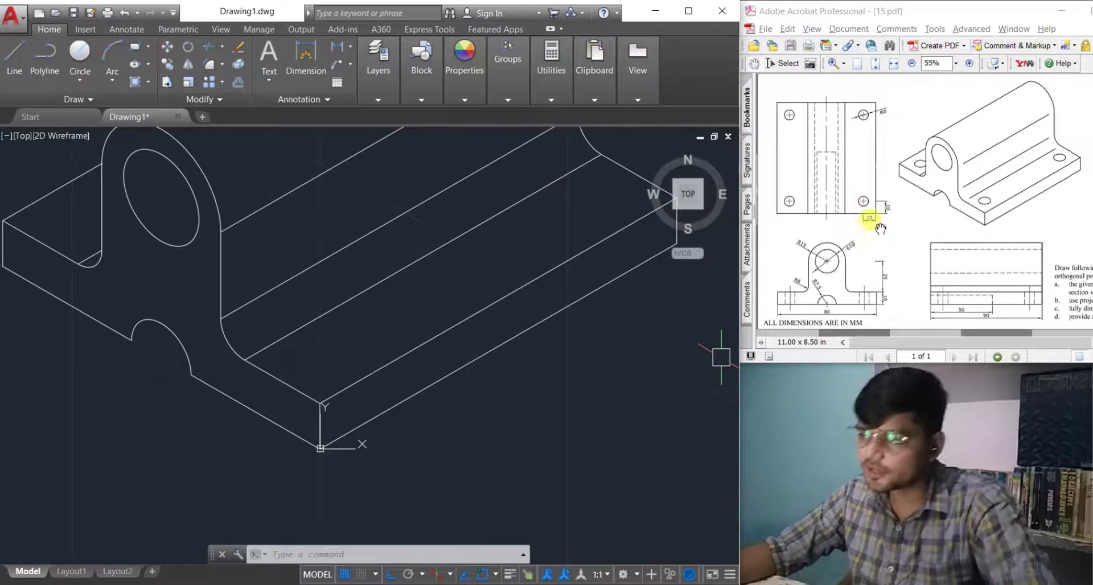
click(14, 54)
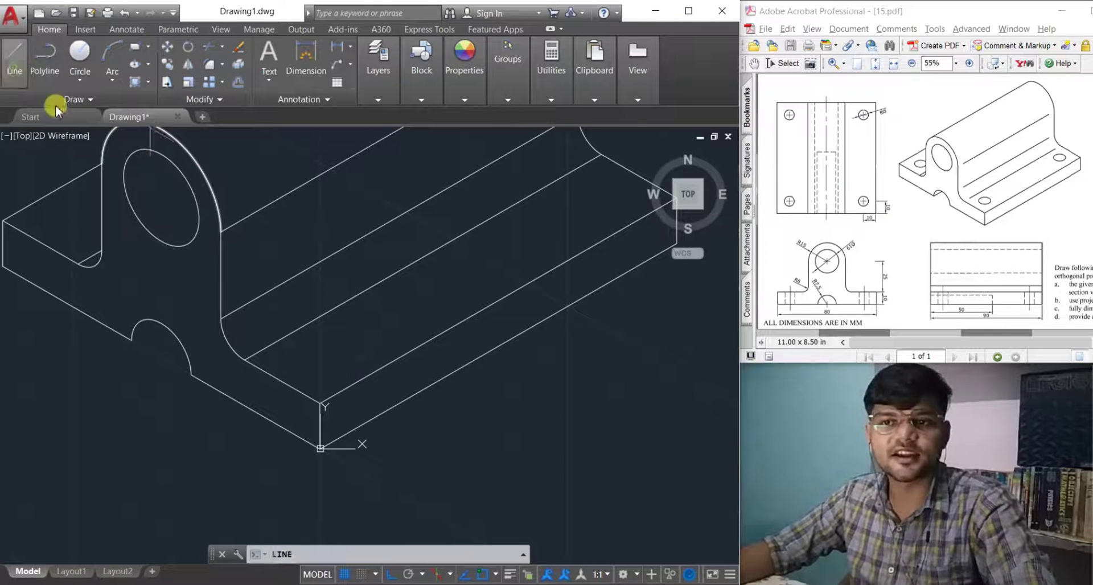
scroll(324, 436, up, 3)
click(287, 361)
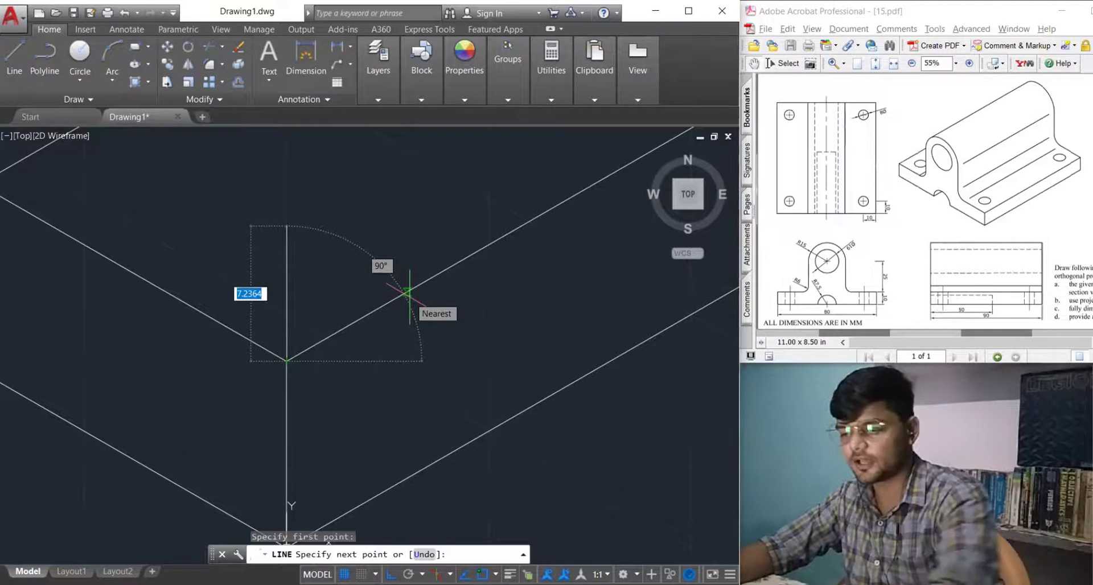
key(F5)
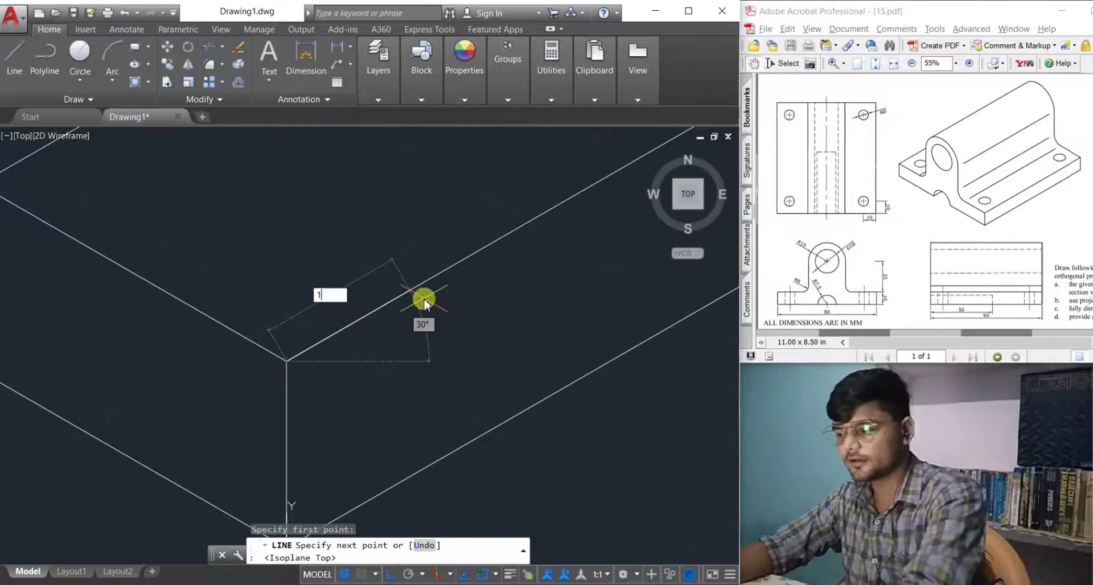
key(Return)
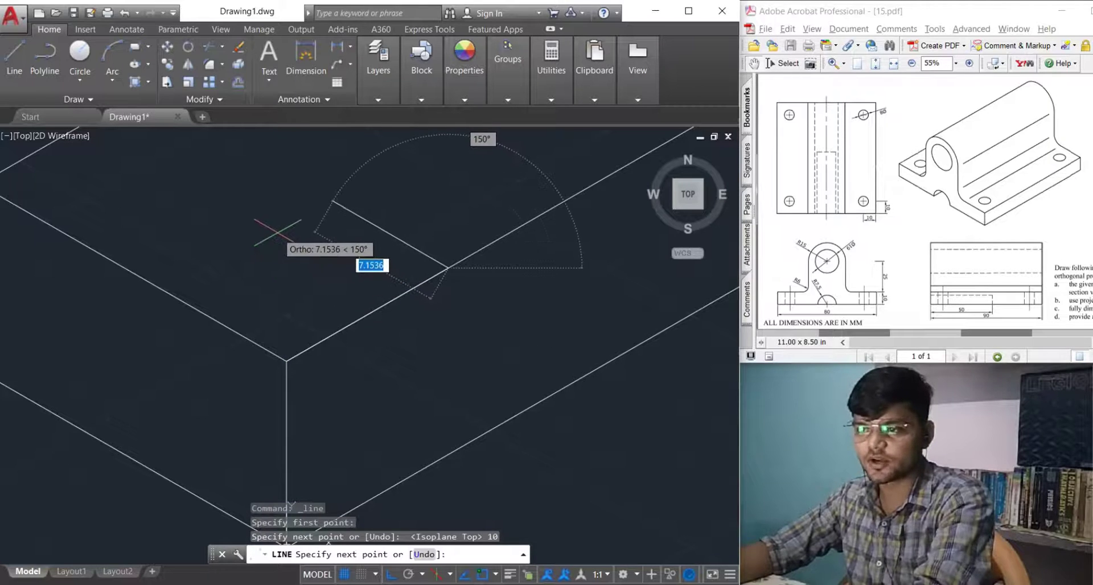
key(Return)
key(Escape)
key(Escape)
Draw an isocircle of diameter 8 on the plate's top face, centred on the inner end of the construction lines.
scroll(349, 310, down, 2)
middle_drag(349, 310, 395, 466)
text(el)
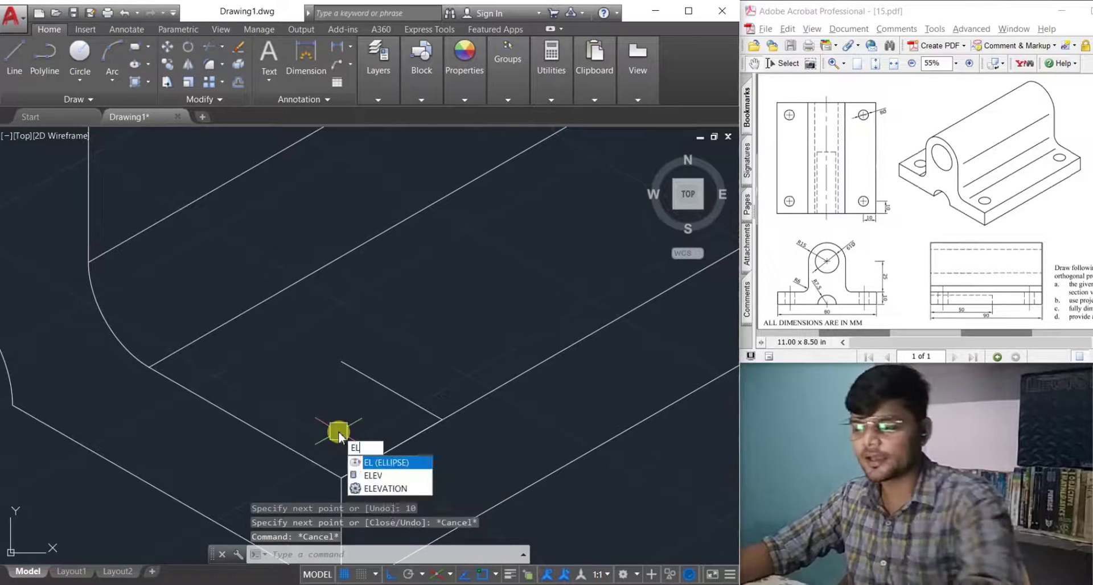
key(Return)
click(327, 557)
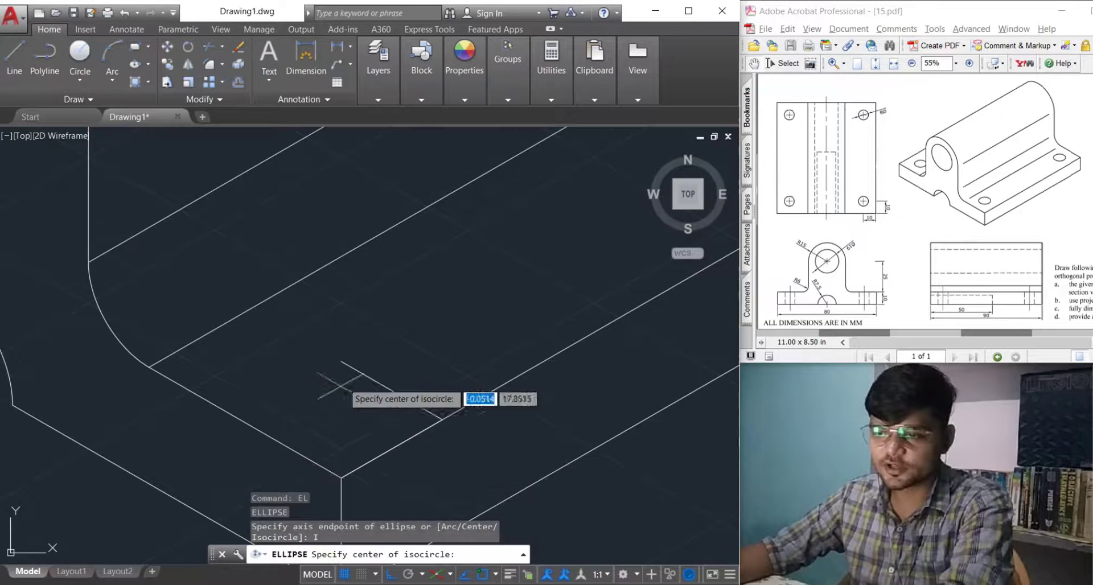
click(341, 361)
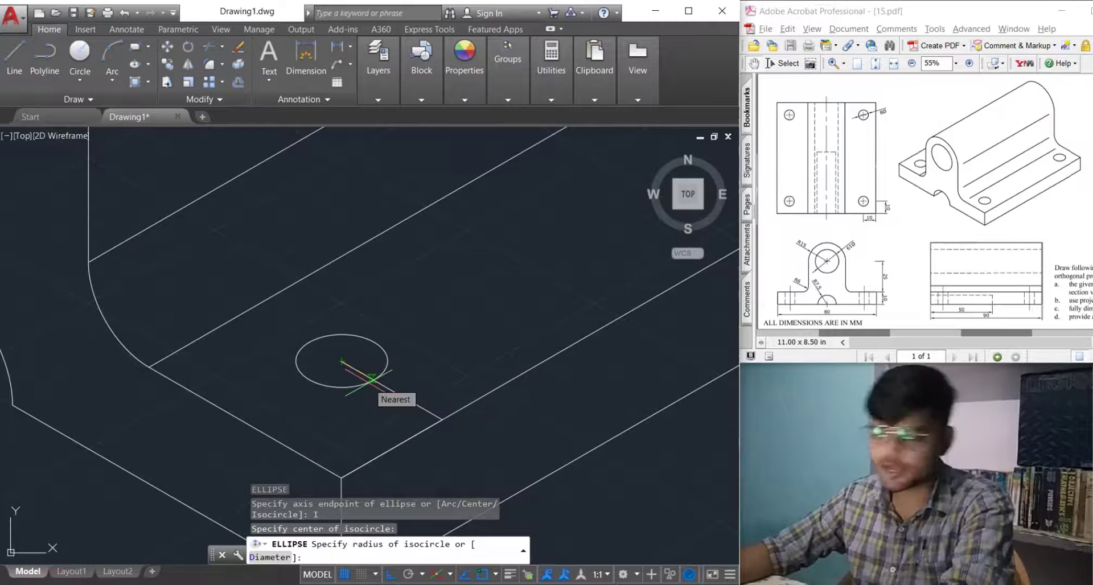
text(8)
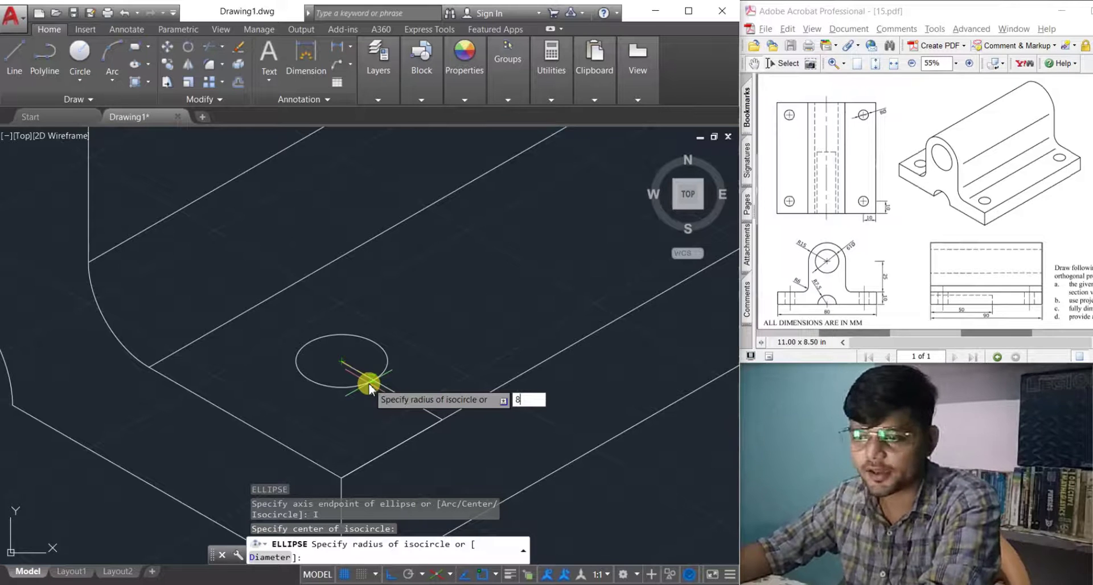
click(274, 557)
key(Return)
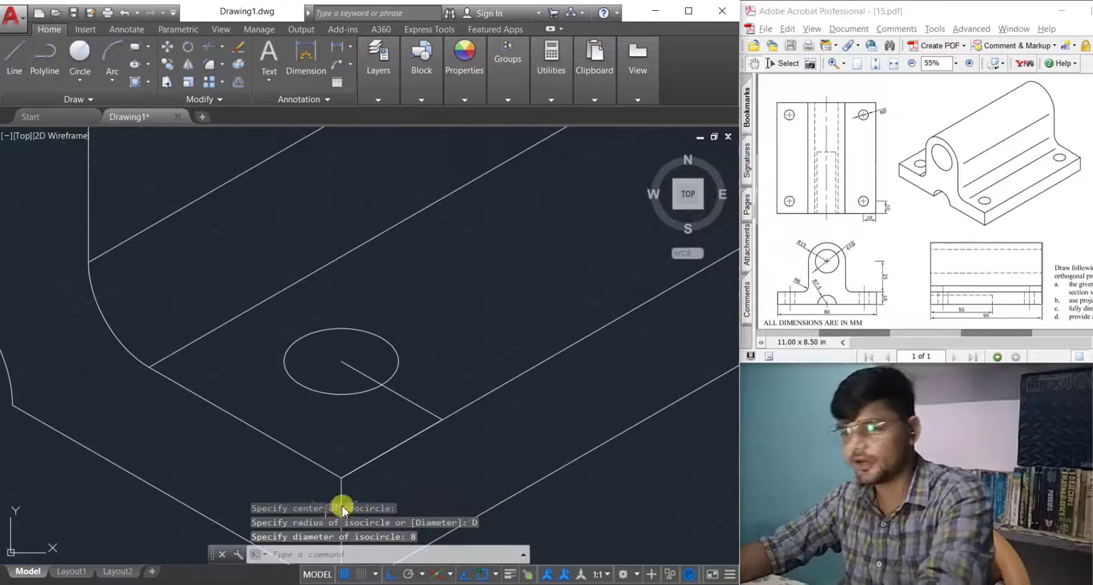
Erase the two construction lines used to locate the hole.
scroll(349, 447, down, 5)
scroll(332, 443, up, 5)
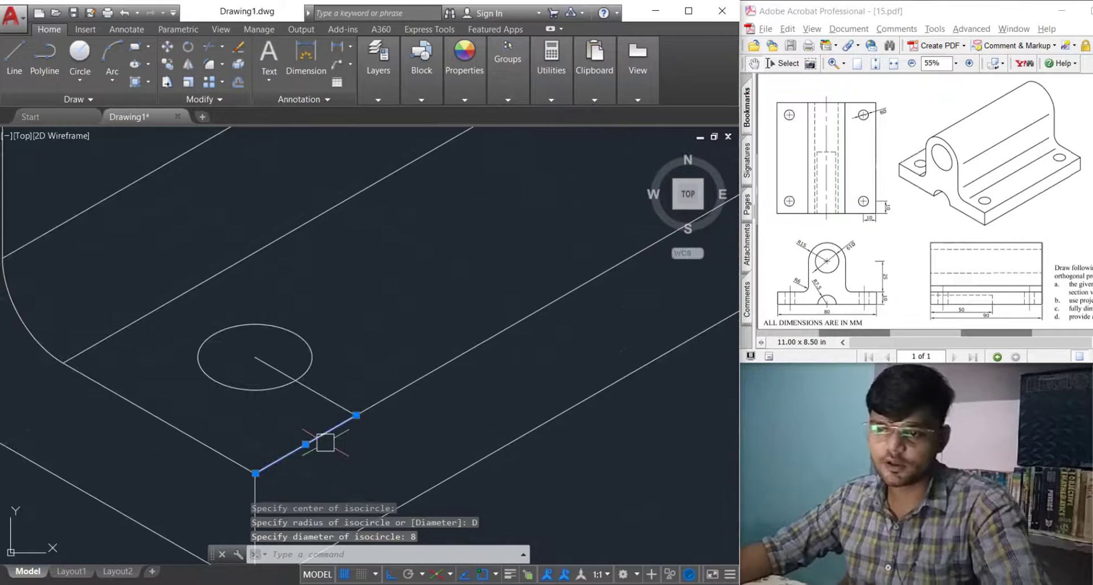
key(Delete)
scroll(354, 432, down, 5)
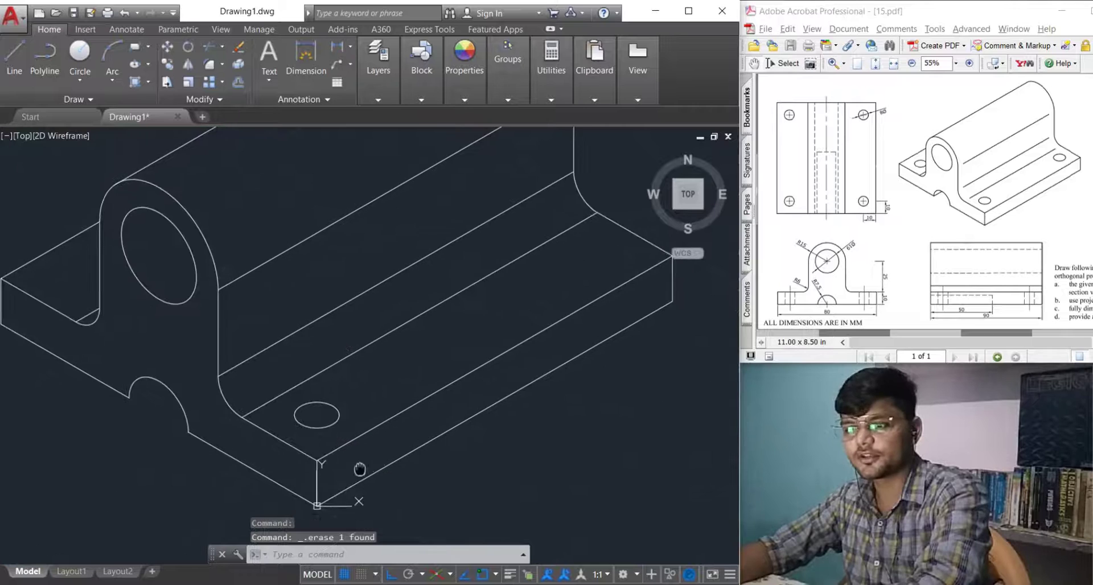
Copy the front hole from its centre 70 mm along the plate's depth.
scroll(359, 469, down, 4)
text(o)
key(Return)
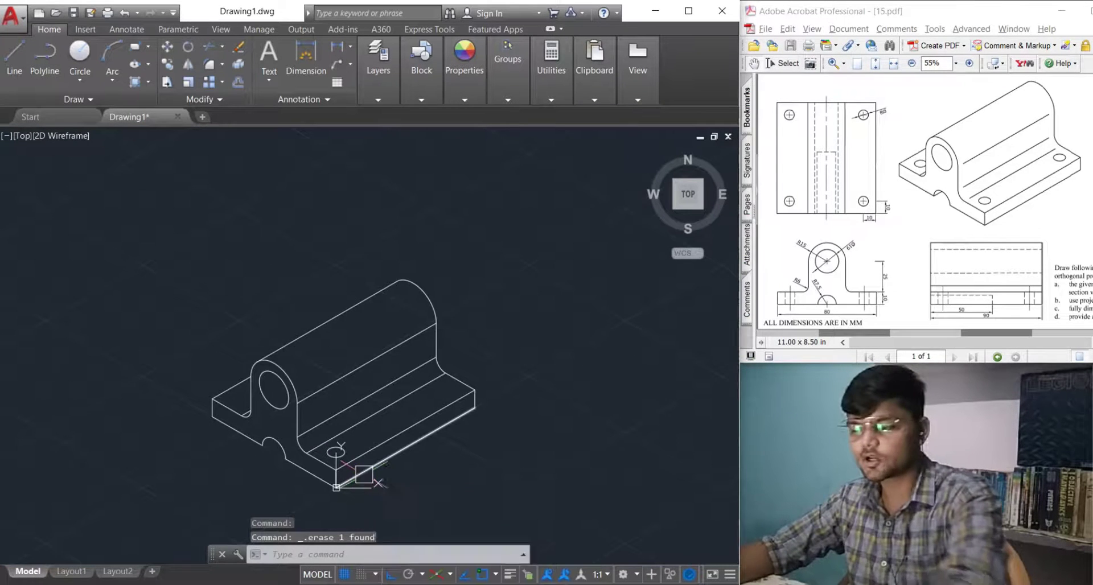
scroll(346, 438, up, 4)
click(342, 474)
key(Return)
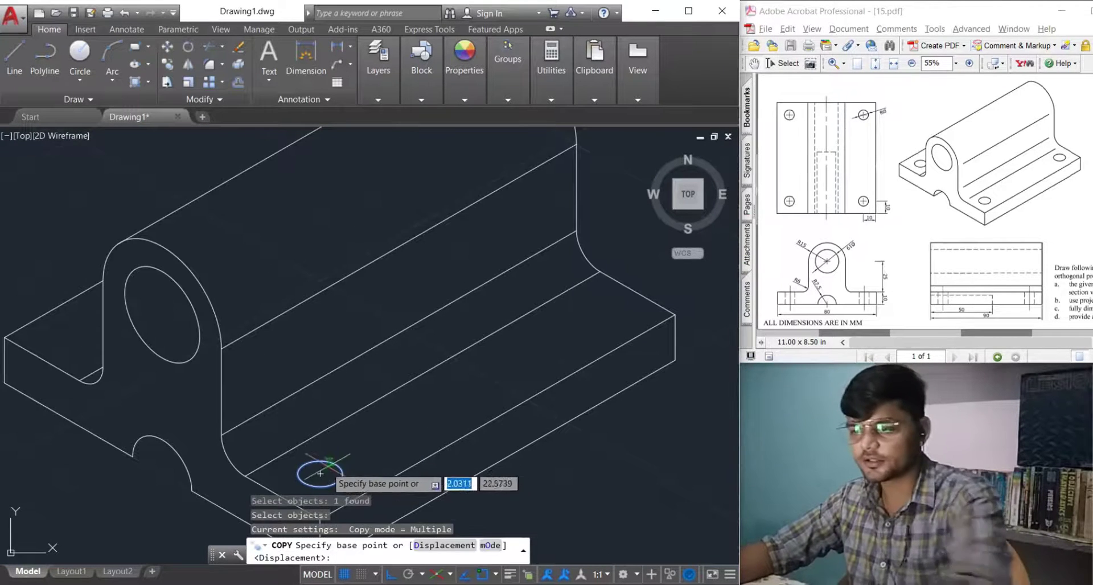
click(320, 473)
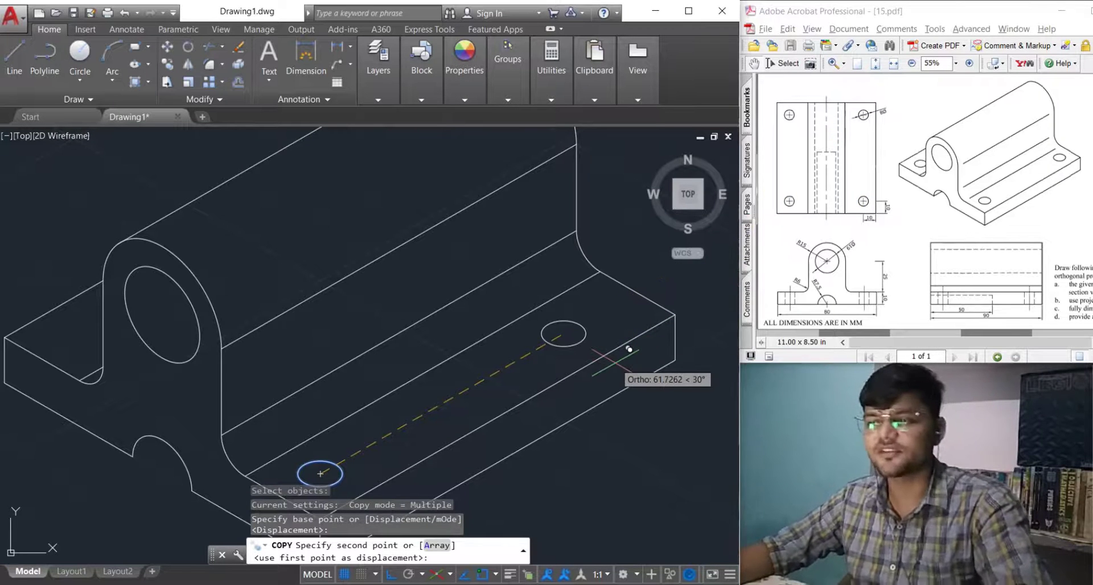
text(70)
key(Return)
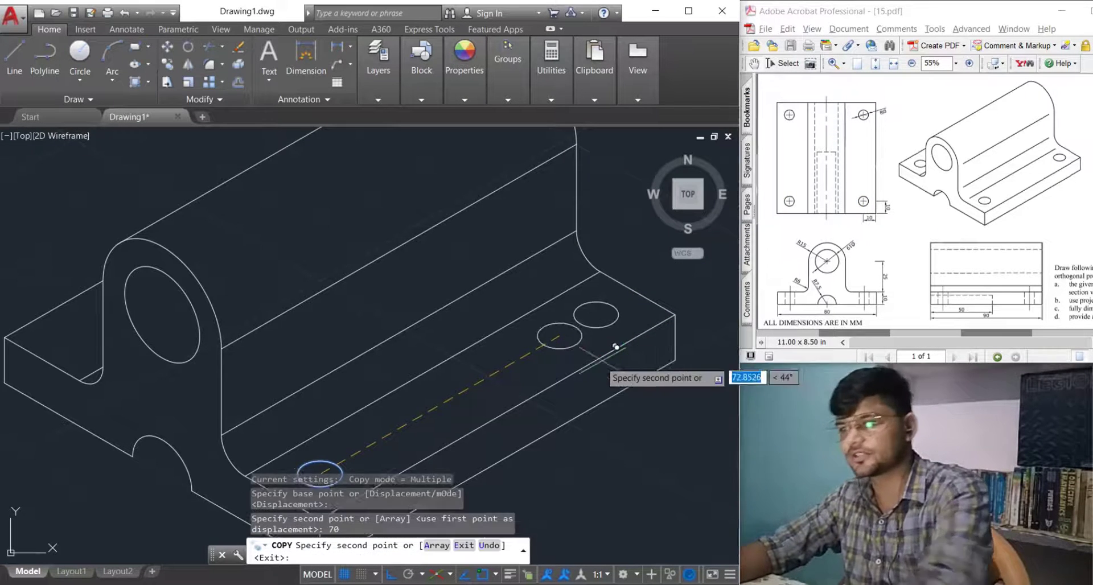
Place another copy of the front hole 60 mm across the plate, on the far side of the upright.
scroll(569, 364, down, 5)
scroll(376, 307, up, 5)
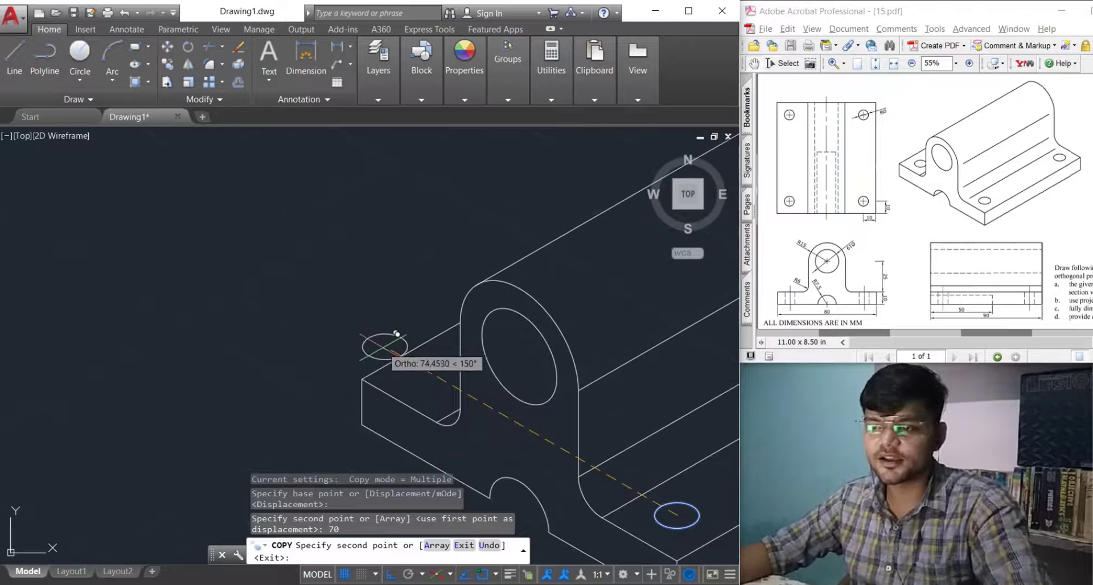
scroll(387, 344, down, 2)
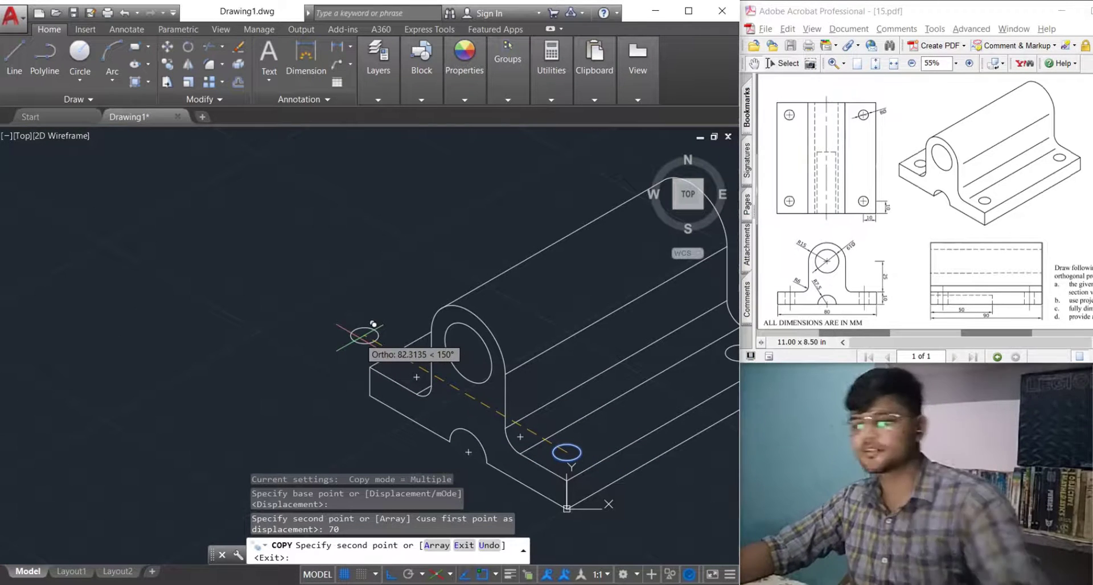
text(60)
key(Return)
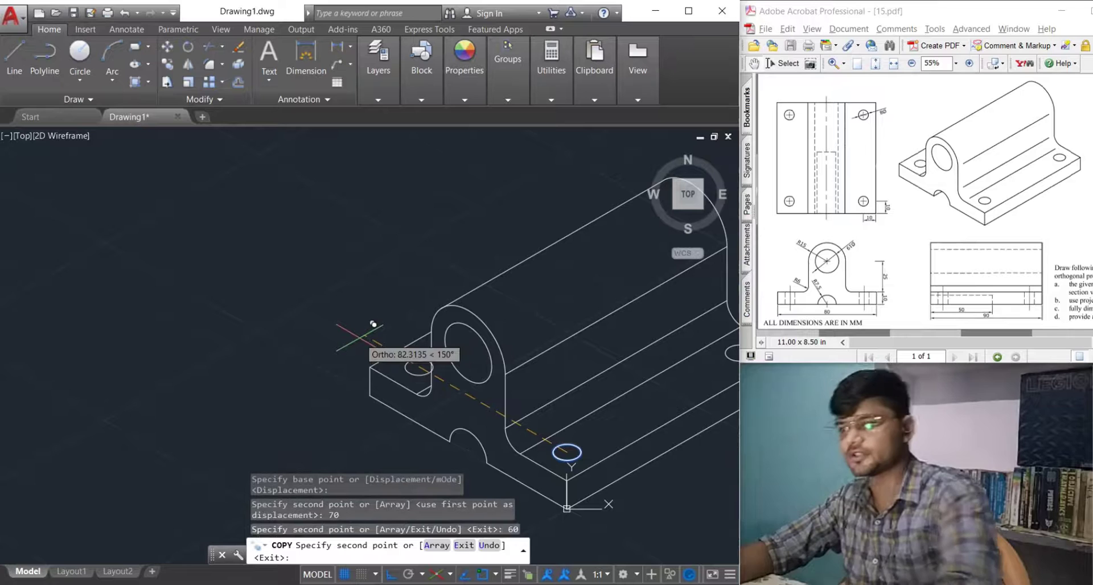
key(Return)
Trim the part of the left plate hole that is hidden behind the upright.
scroll(447, 367, up, 10)
middle_drag(447, 366, 319, 525)
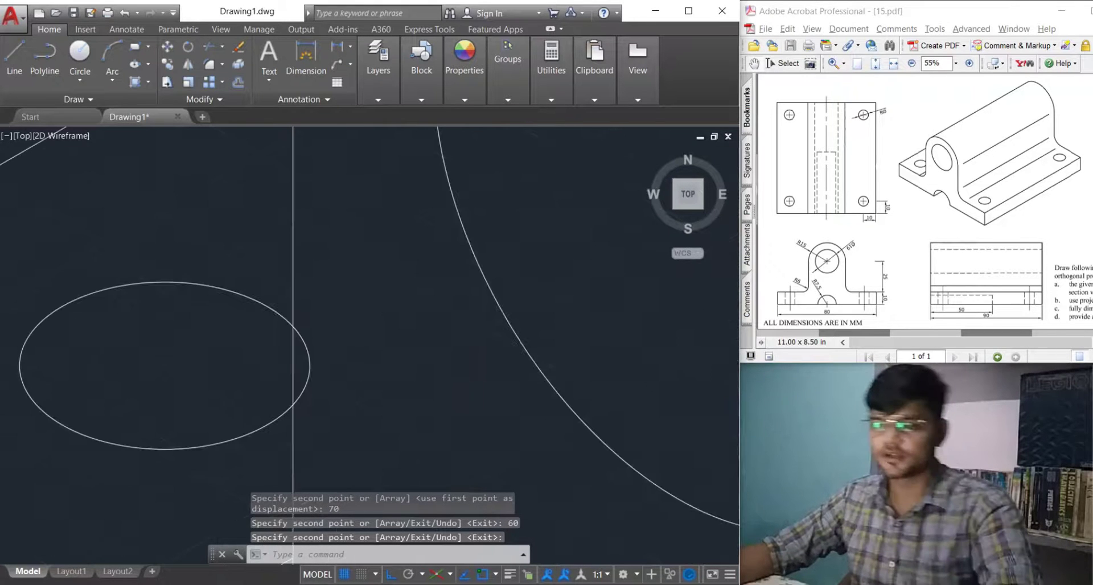
text(tr)
key(Return)
key(Return)
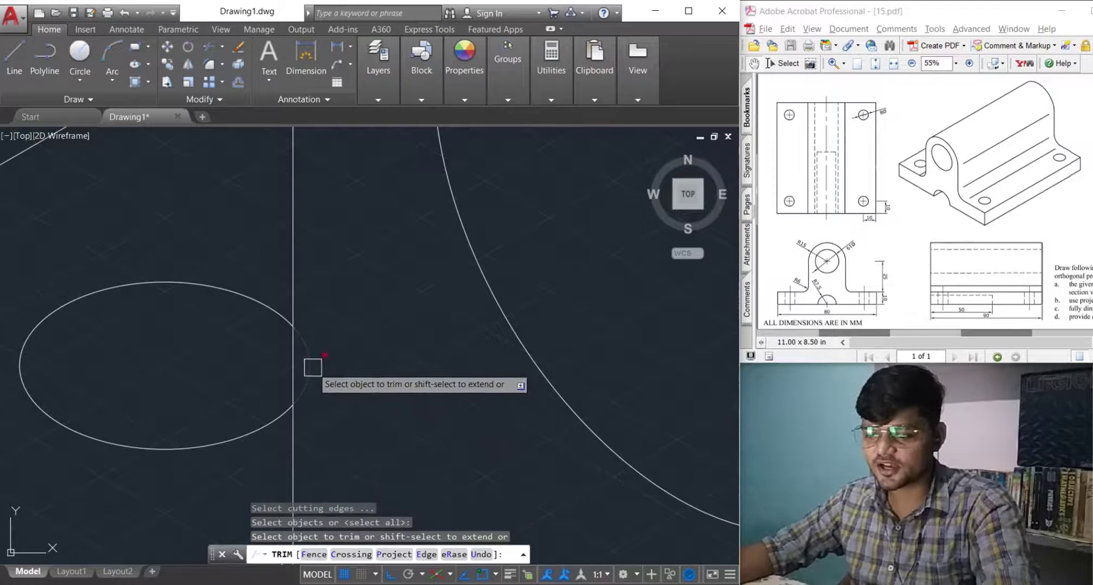
scroll(385, 430, down, 5)
key(Return)
Examine the finished isometric bracket up close and as a whole against the reference drawing.
scroll(385, 430, down, 3)
middle_drag(385, 430, 196, 422)
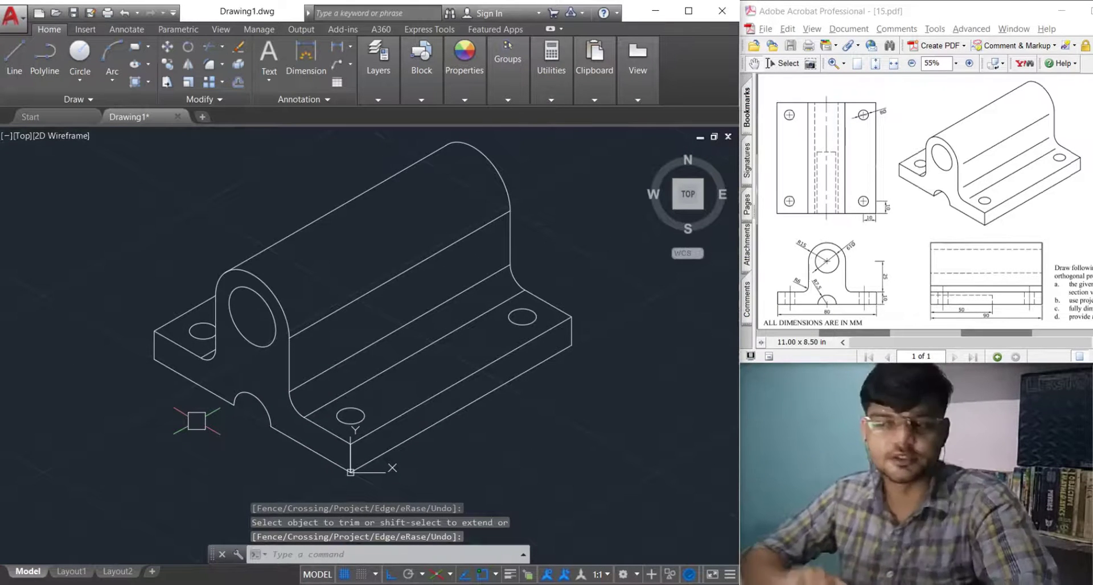
scroll(214, 444, down, 2)
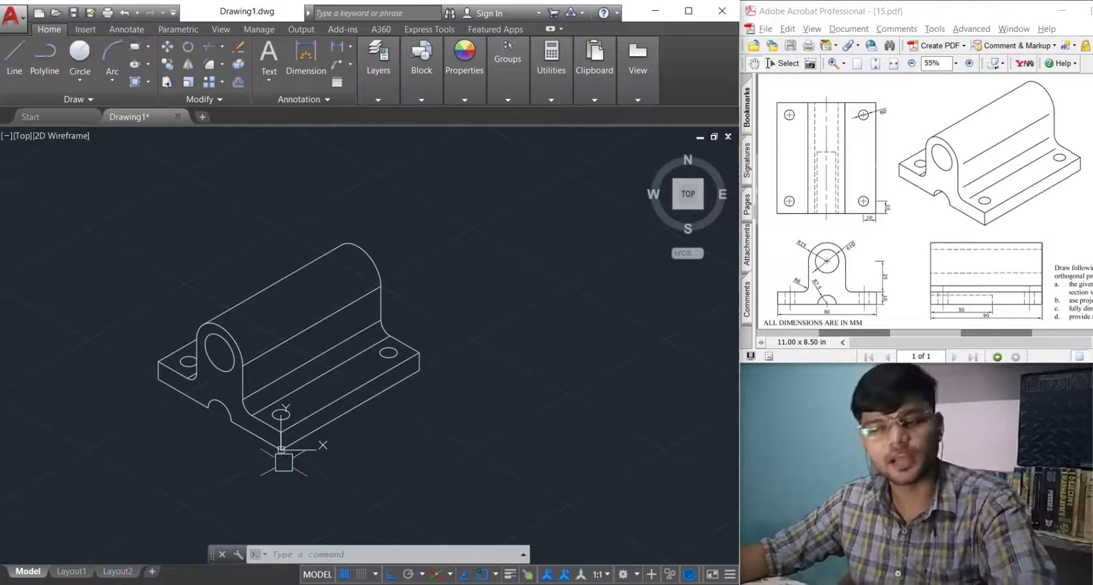
middle_drag(223, 440, 259, 442)
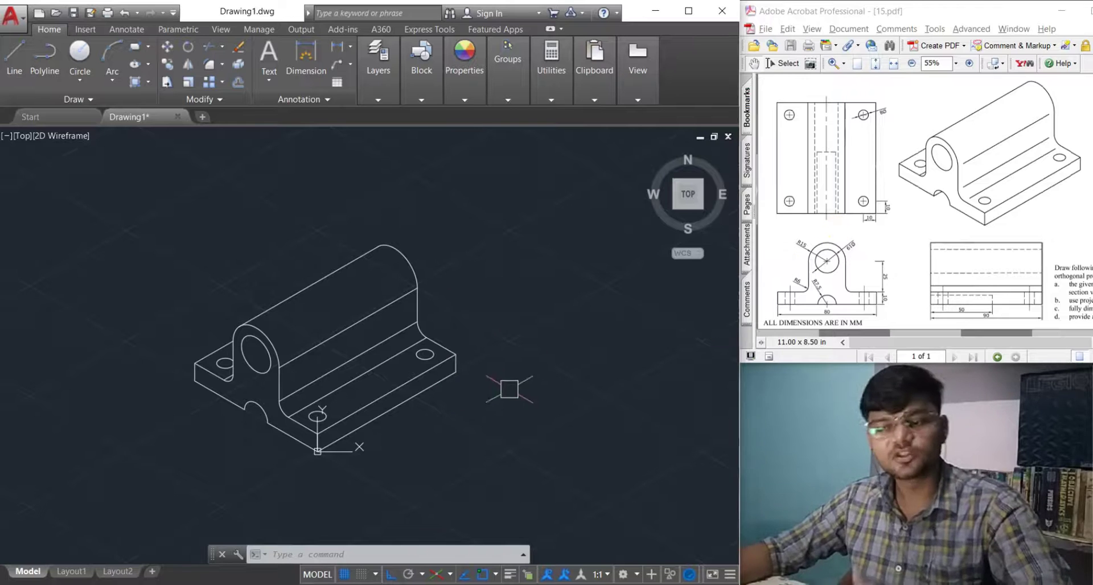
scroll(324, 395, up, 3)
scroll(432, 383, down, 3)
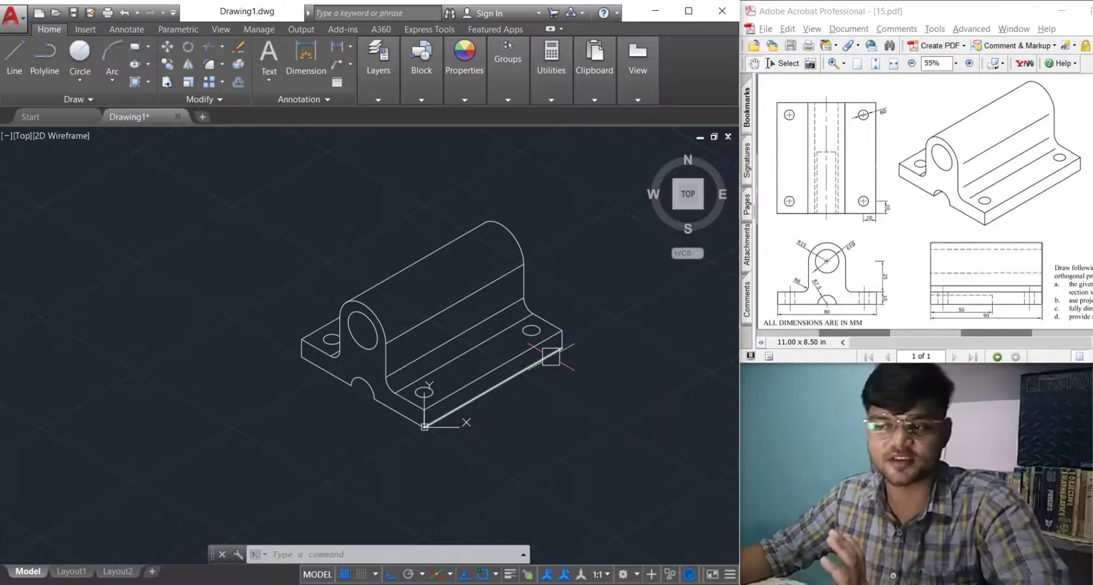
scroll(490, 347, up, 5)
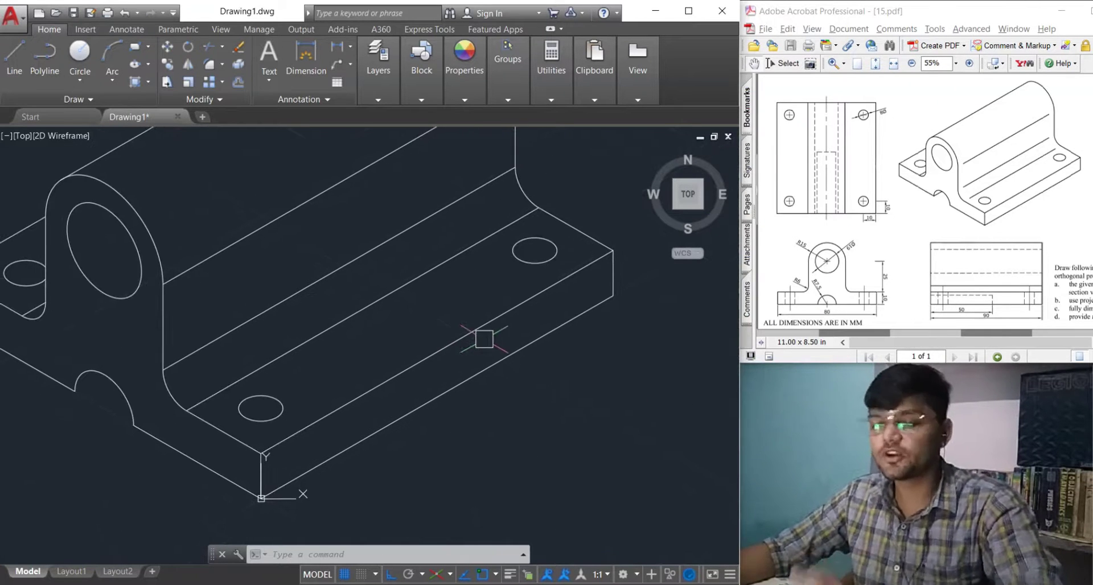
scroll(465, 358, down, 6)
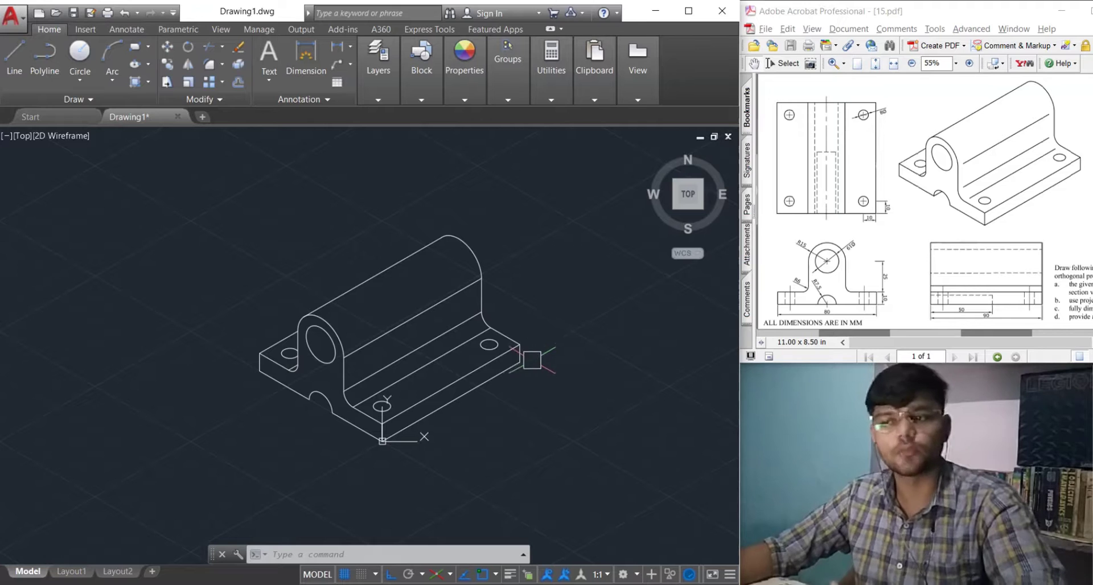
middle_drag(526, 426, 513, 425)
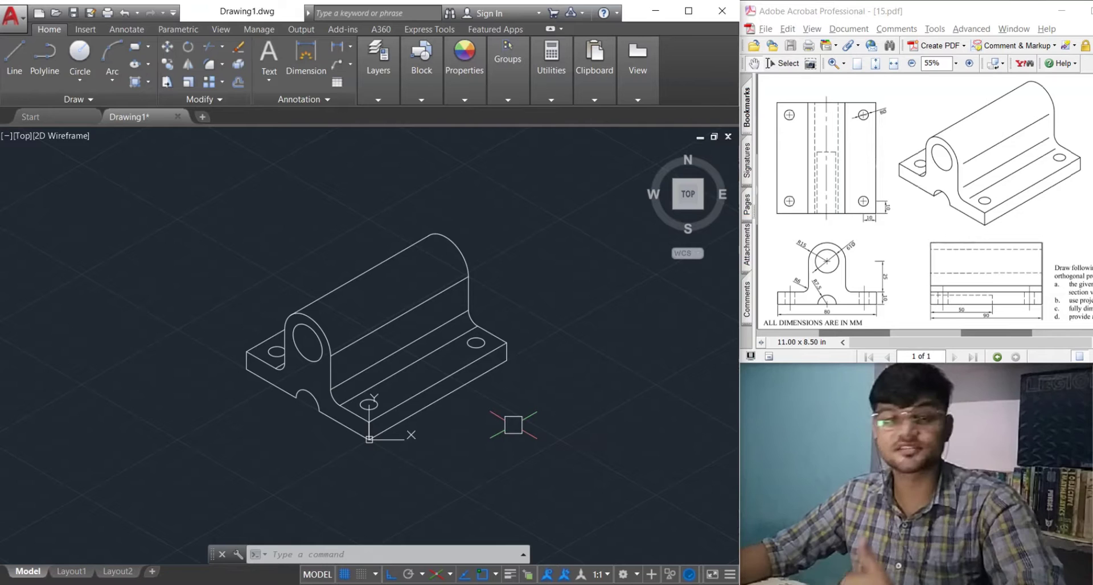
scroll(369, 419, up, 3)
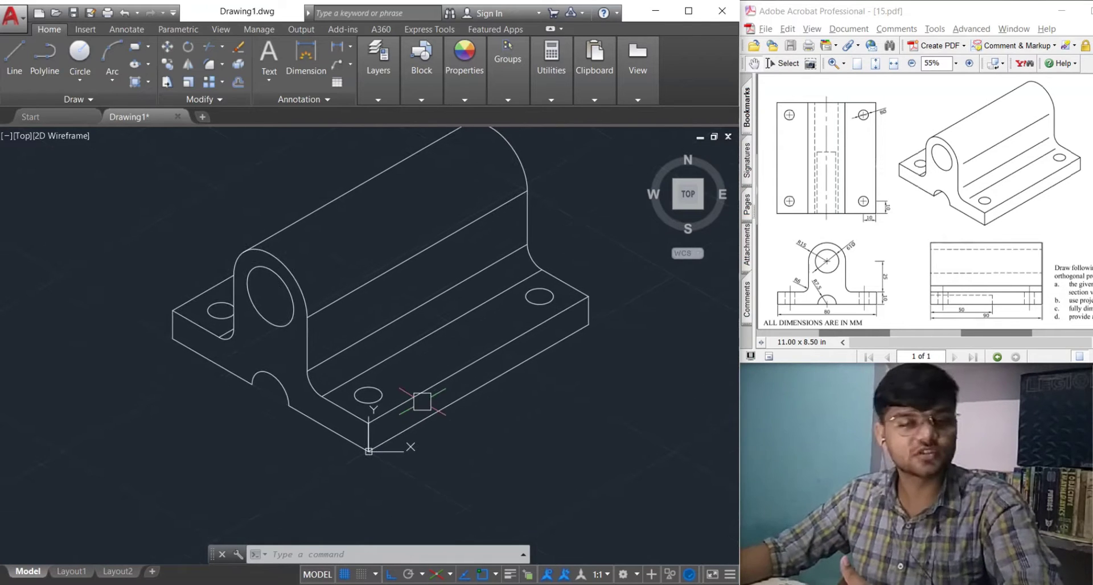
middle_drag(429, 411, 423, 414)
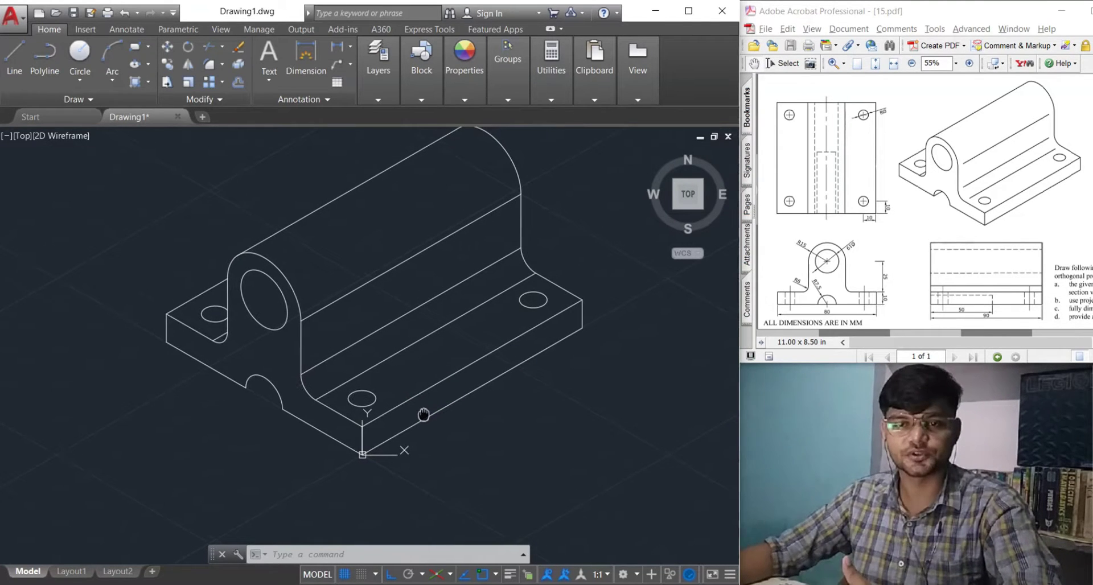